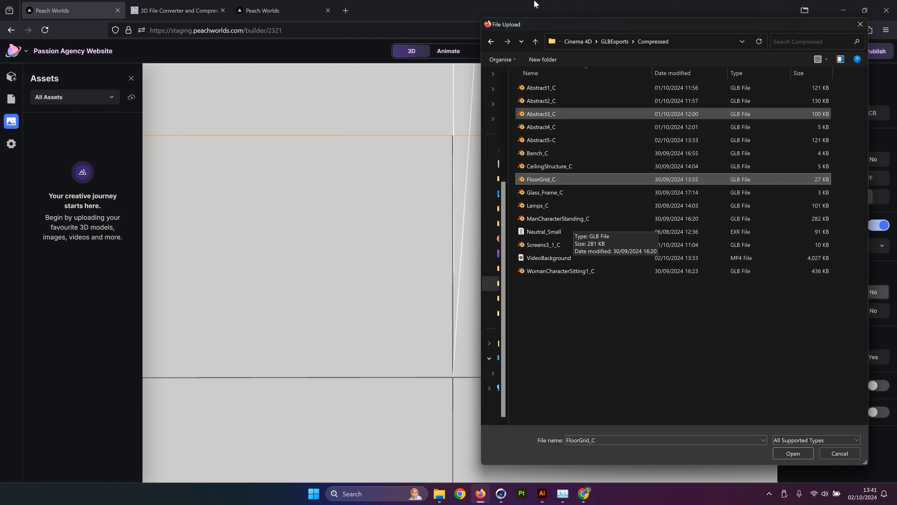
# Upload the FloorGrid_C GLB file to the assets and place the floor grid in the scene.
pyautogui.click(794, 453)
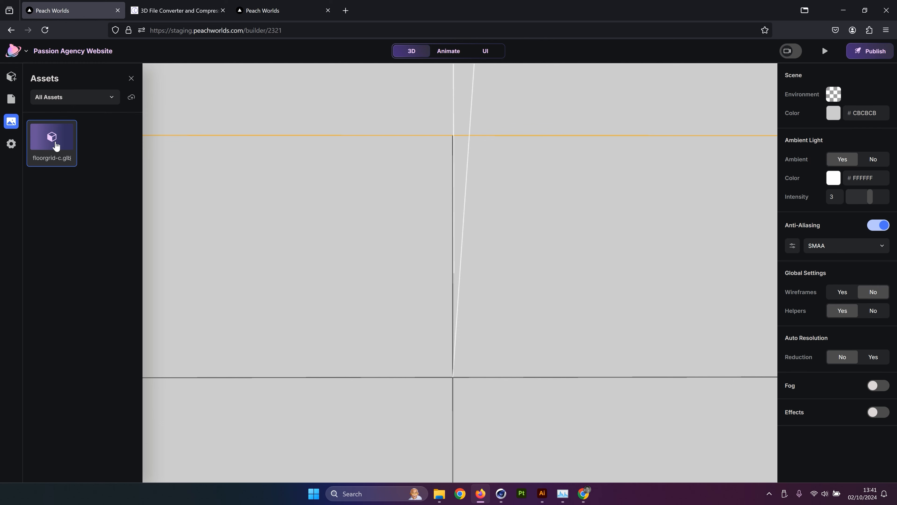
pyautogui.doubleClick(56, 144)
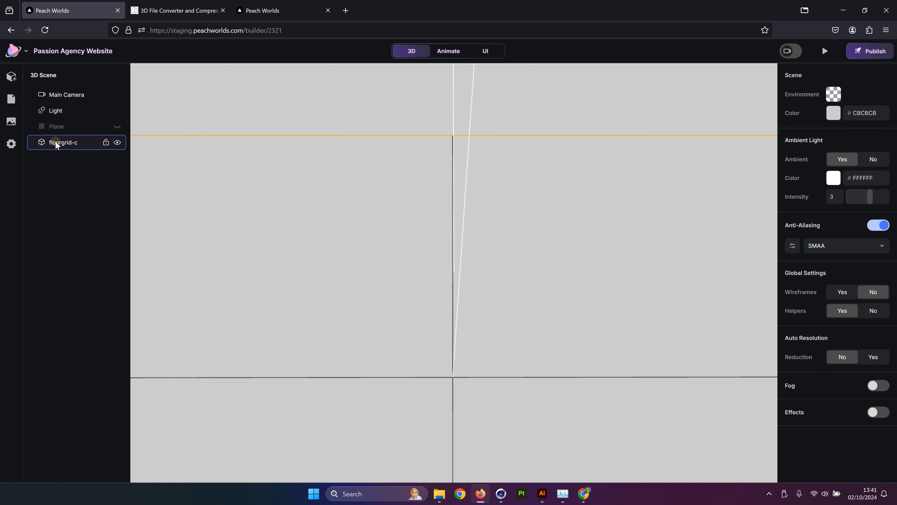
pyautogui.click(337, 311)
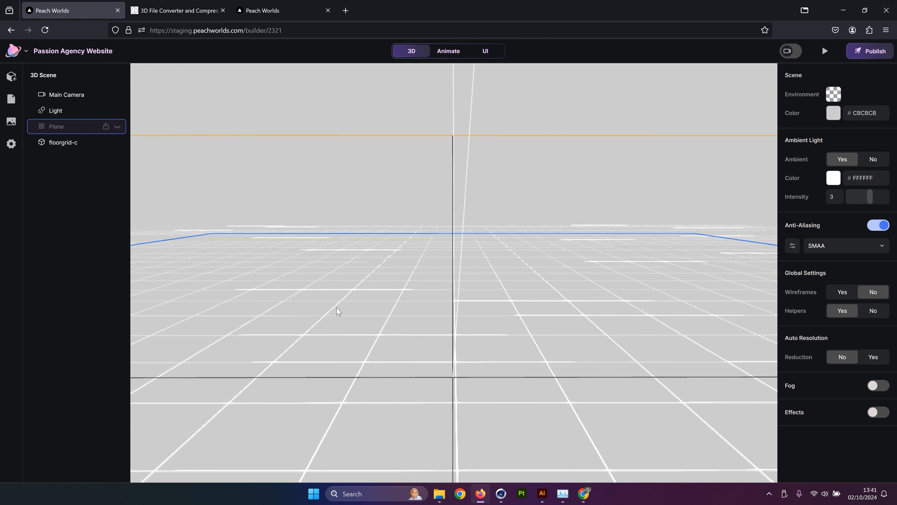
pyautogui.moveTo(375, 227); pyautogui.dragTo(504, 195)
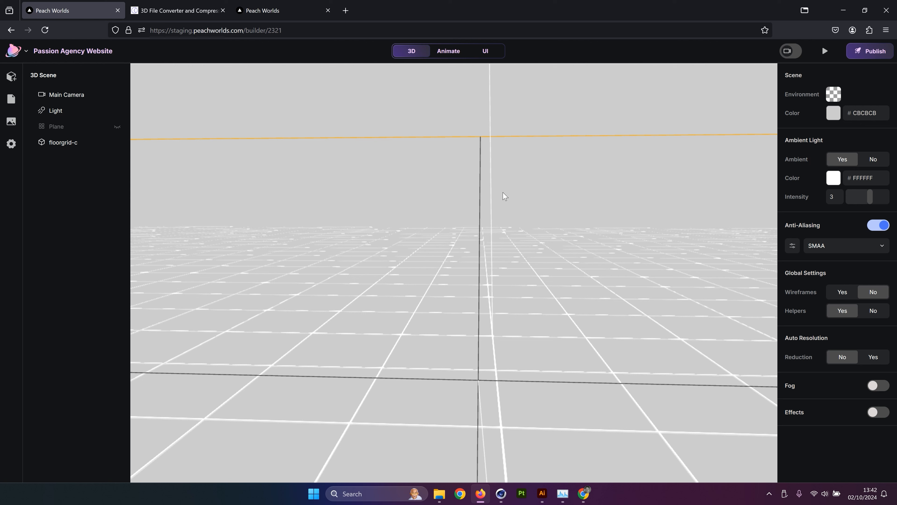
# Add a basic Water element to the 3D scene.
pyautogui.click(11, 78)
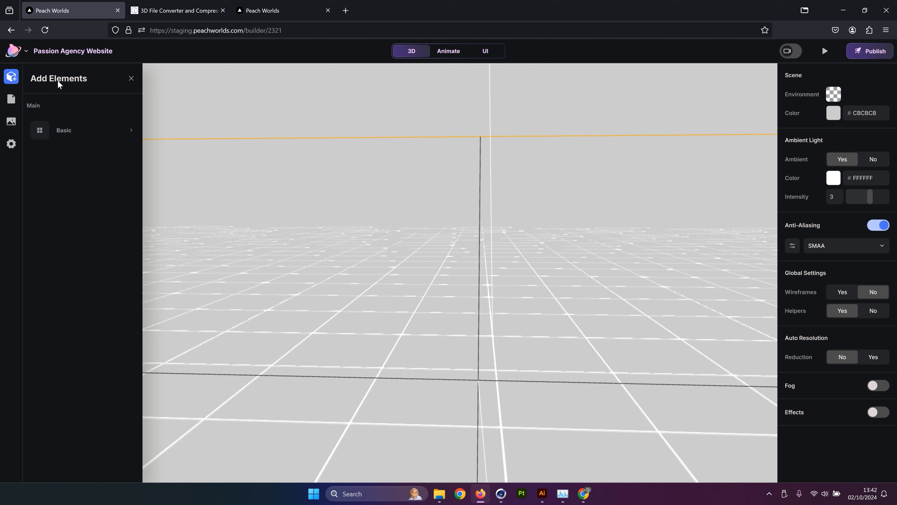
pyautogui.click(80, 142)
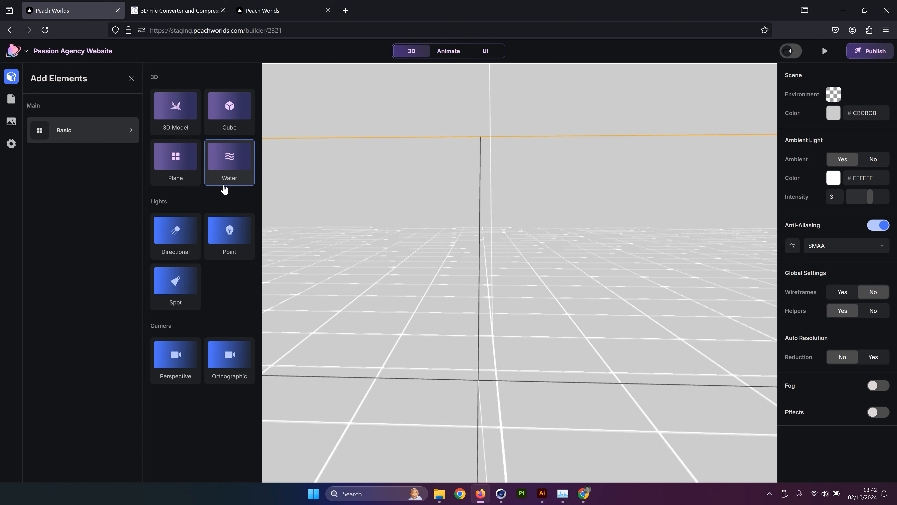
pyautogui.click(229, 157)
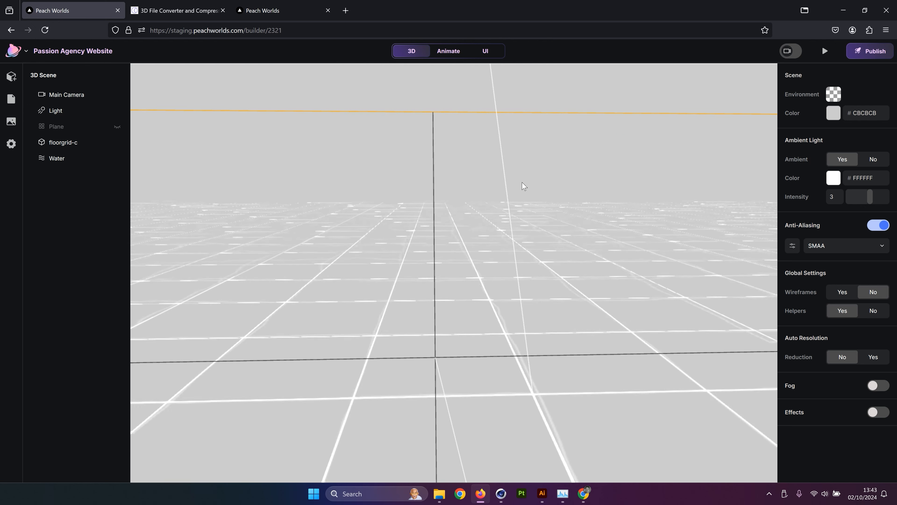
pyautogui.moveTo(495, 188); pyautogui.dragTo(551, 171)
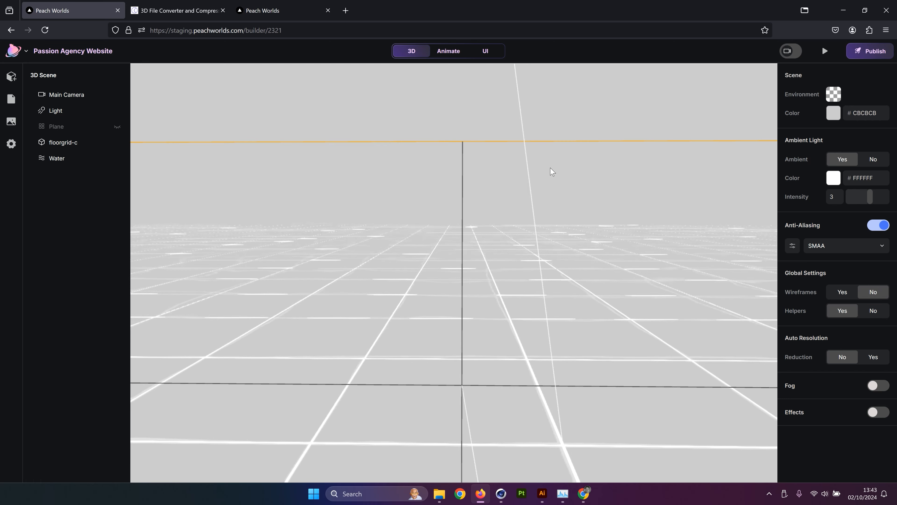
# Change the scene's background color to black, 000000.
pyautogui.click(833, 113)
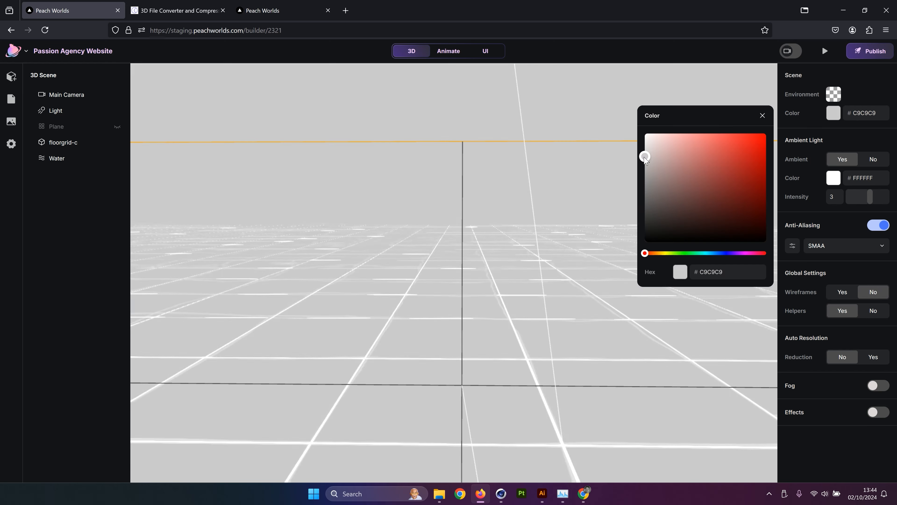
pyautogui.moveTo(645, 156); pyautogui.dragTo(638, 252)
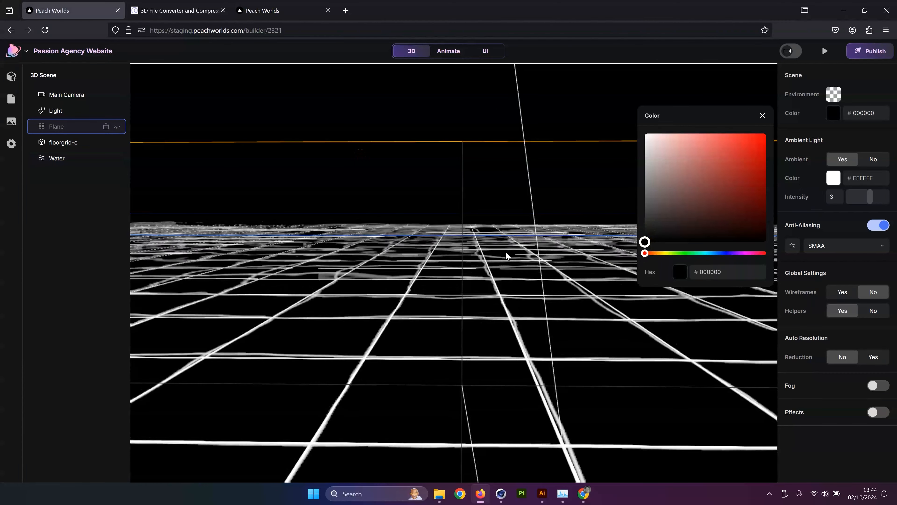
pyautogui.click(762, 115)
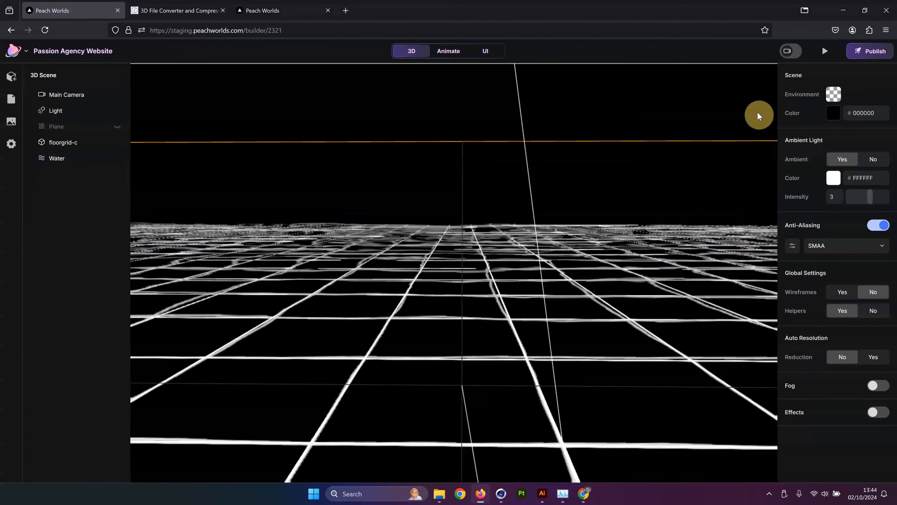
# Upload the Neutral_Small EXR file and apply it as the scene's environment.
pyautogui.click(831, 92)
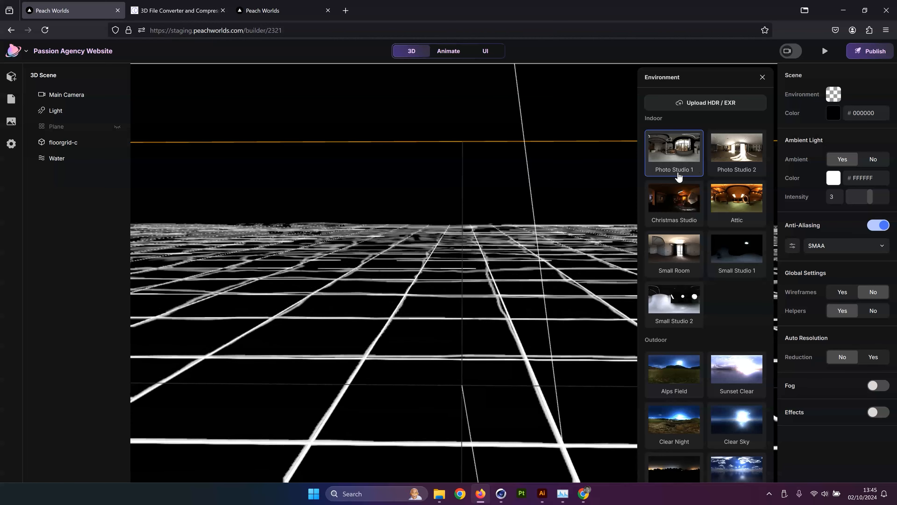
pyautogui.click(731, 104)
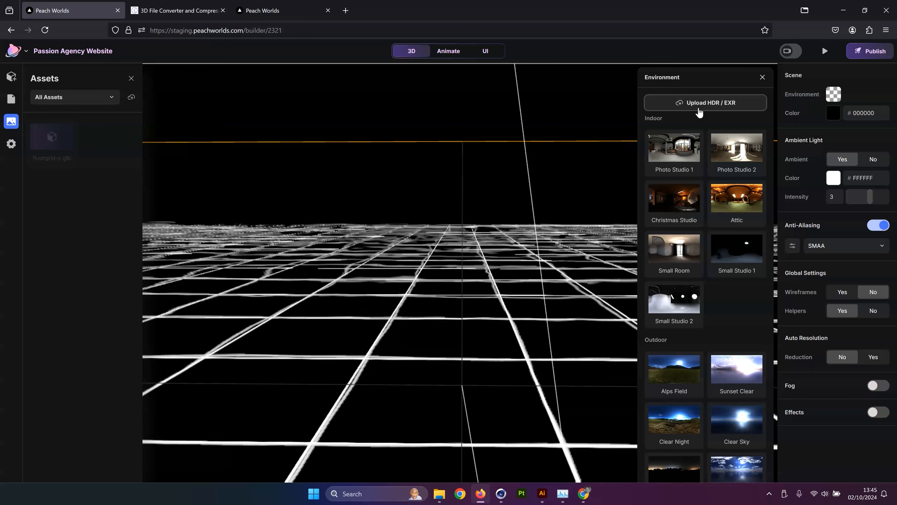
pyautogui.click(131, 97)
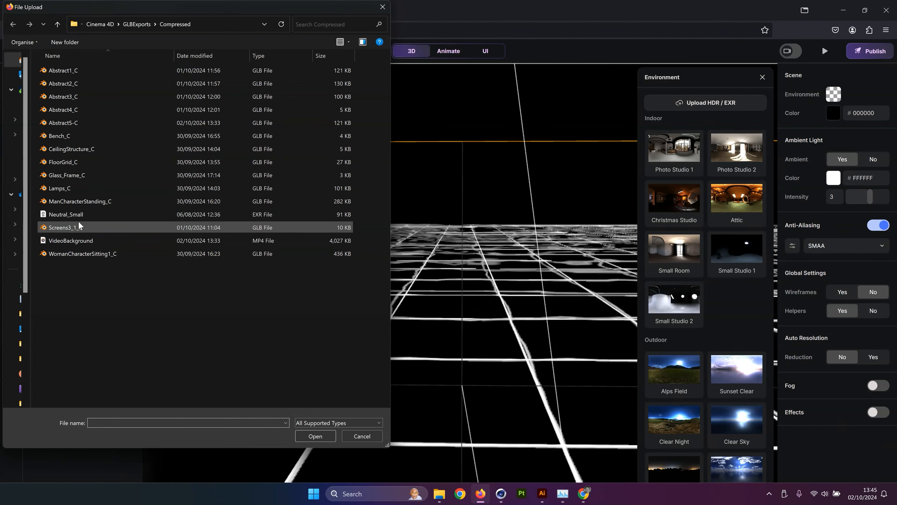
pyautogui.click(74, 219)
pyautogui.click(315, 436)
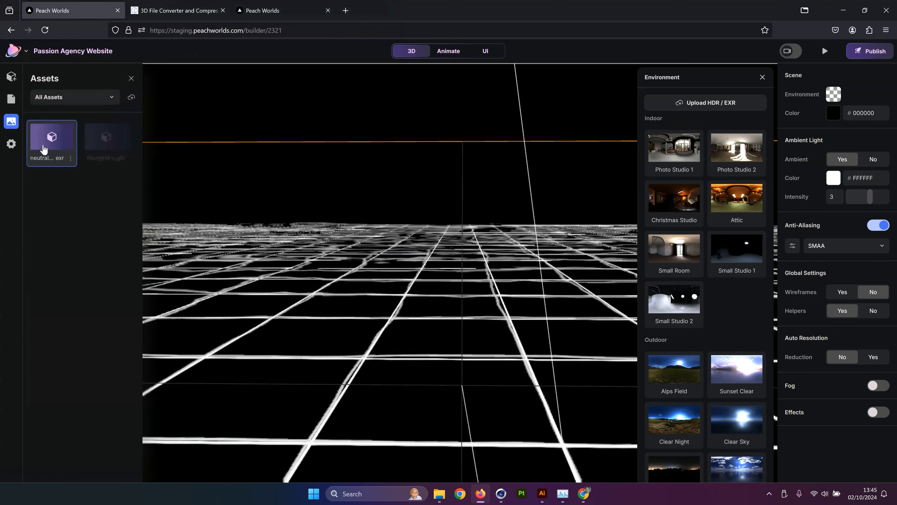
pyautogui.click(60, 141)
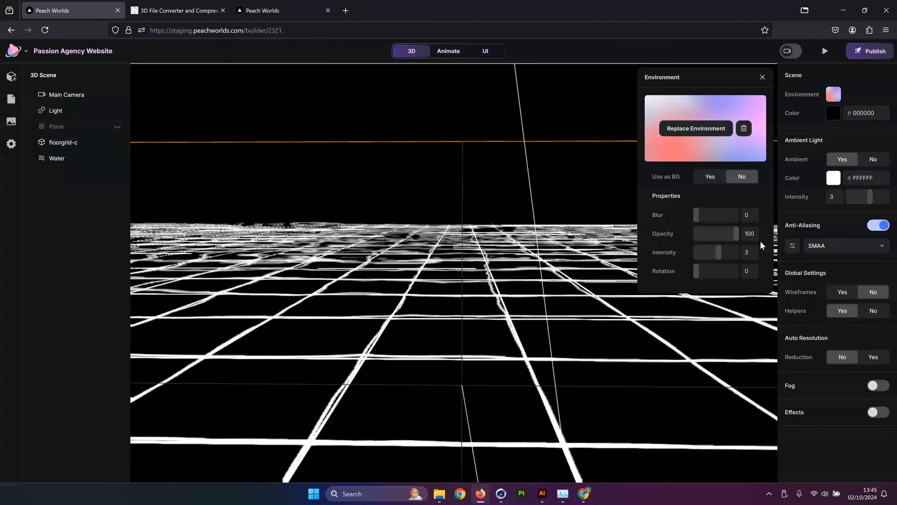
# Set the environment's intensity to 0.5 and its rotation to 230.23.
pyautogui.click(748, 251)
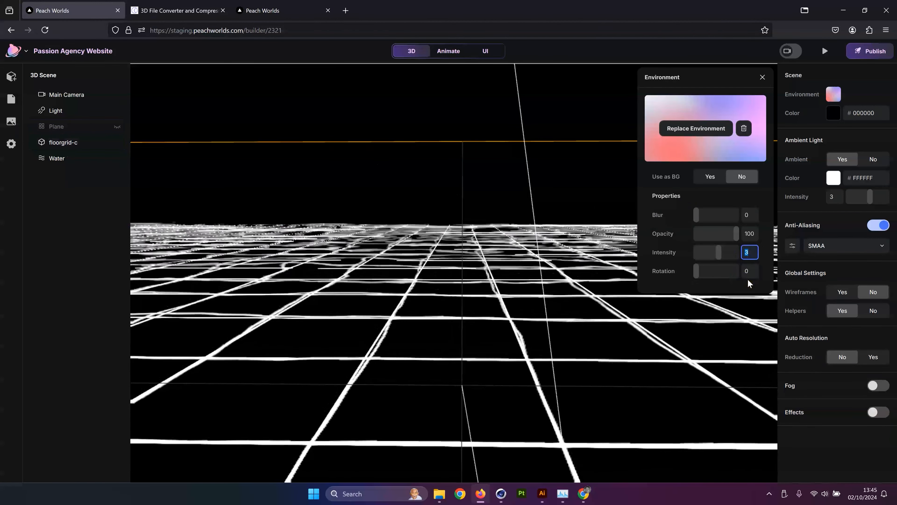
pyautogui.write('0.5')
pyautogui.press('Return')
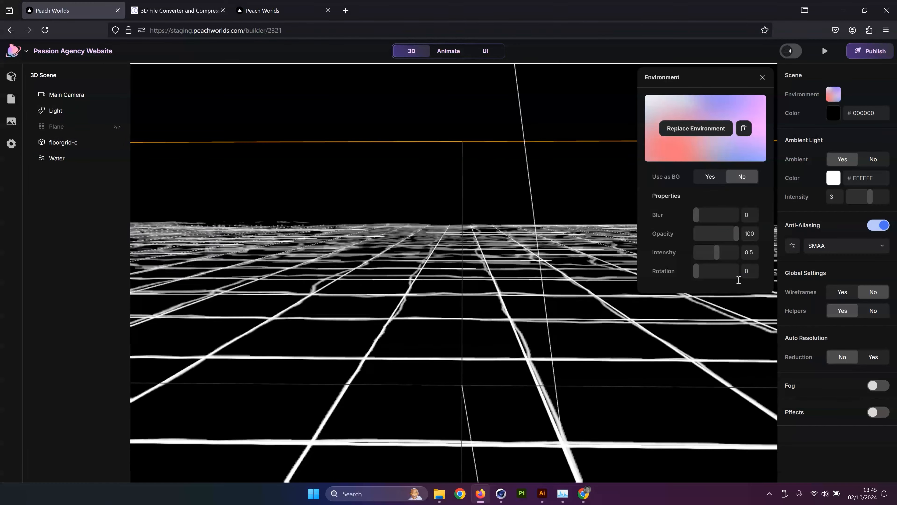
pyautogui.click(746, 272)
pyautogui.write('230.23')
pyautogui.click(750, 252)
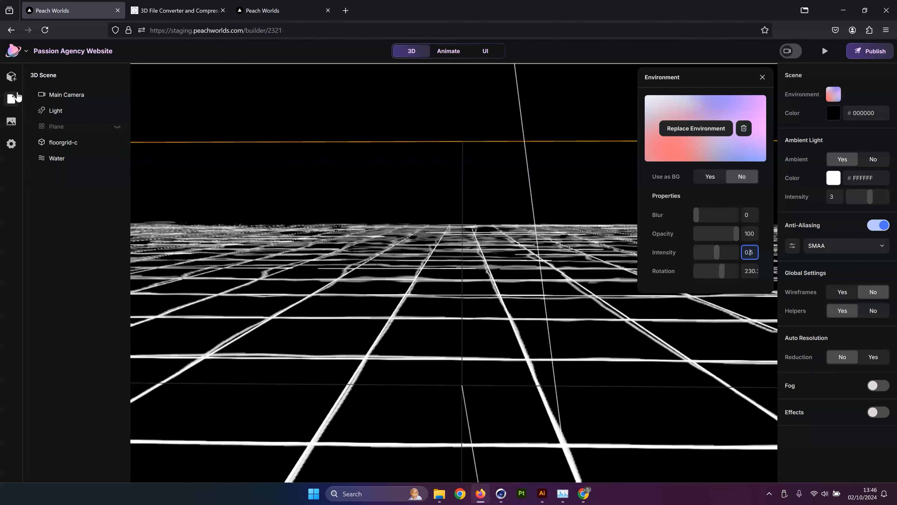
# Upload the Screens3_1_C GLB file as a 3D model and add it to the scene.
pyautogui.click(12, 77)
pyautogui.click(116, 130)
pyautogui.click(160, 120)
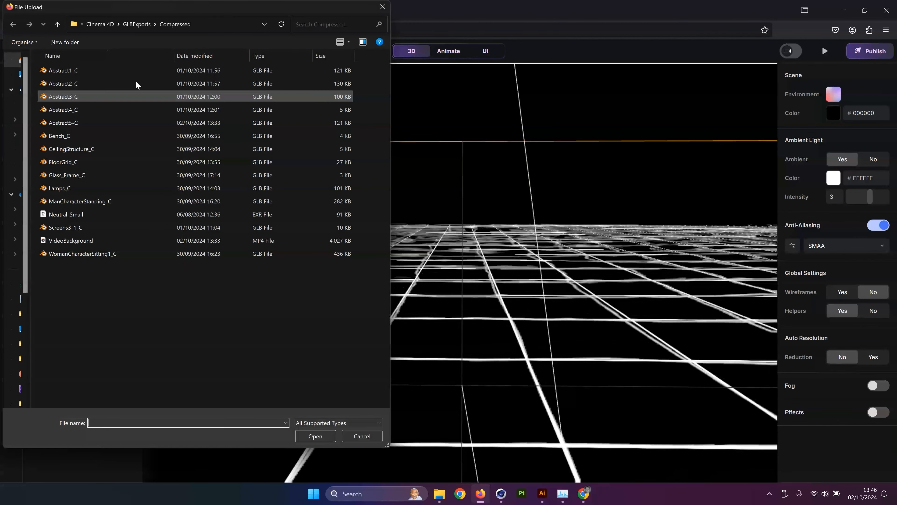
pyautogui.click(76, 228)
pyautogui.click(315, 435)
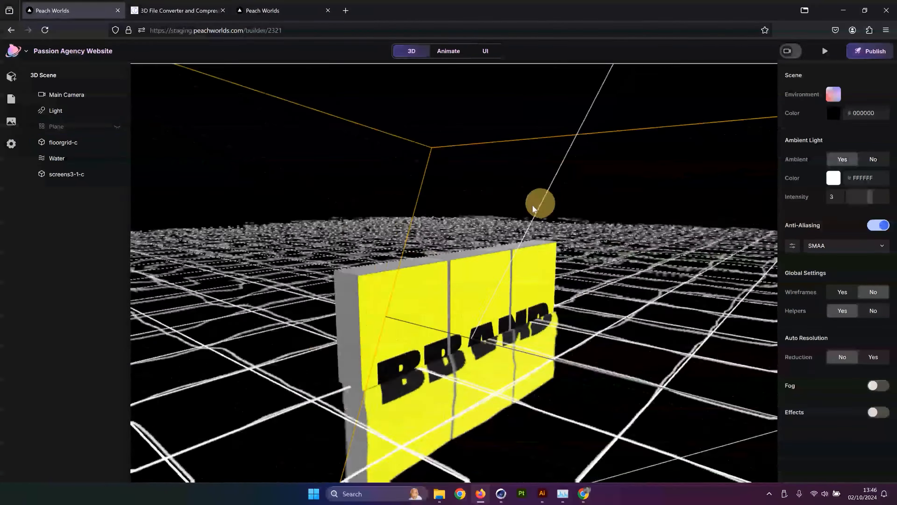
pyautogui.moveTo(532, 204); pyautogui.dragTo(470, 138)
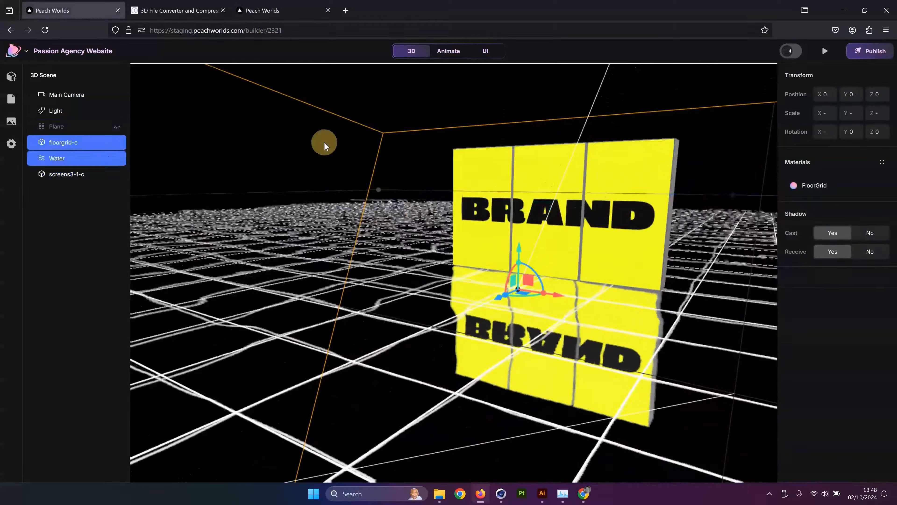
# Scale the brand screens model to 2 on the X, Y and Z axes.
pyautogui.click(851, 112)
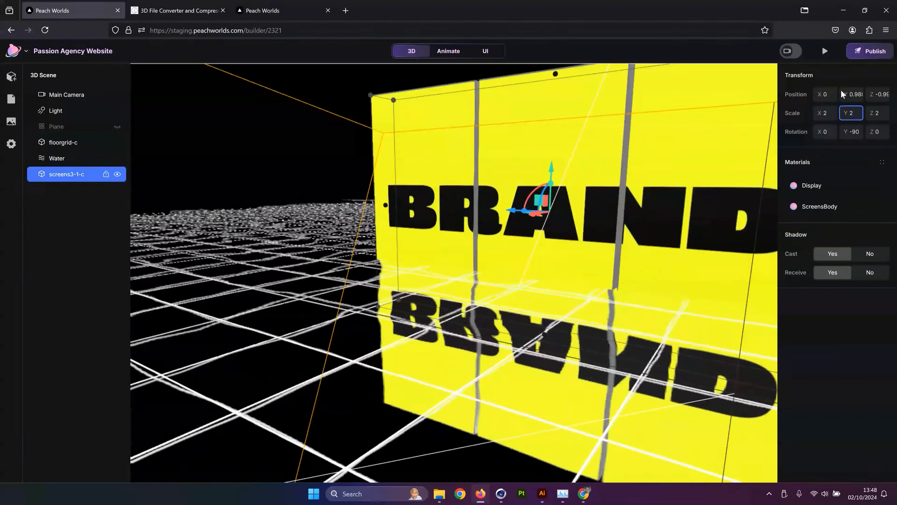
pyautogui.keyDown('shift'); pyautogui.click(414, 118); pyautogui.keyUp('shift')
pyautogui.moveTo(415, 118); pyautogui.dragTo(678, 201)
pyautogui.scroll(6, 648, 234)
pyautogui.scroll(-3, 706, 177)
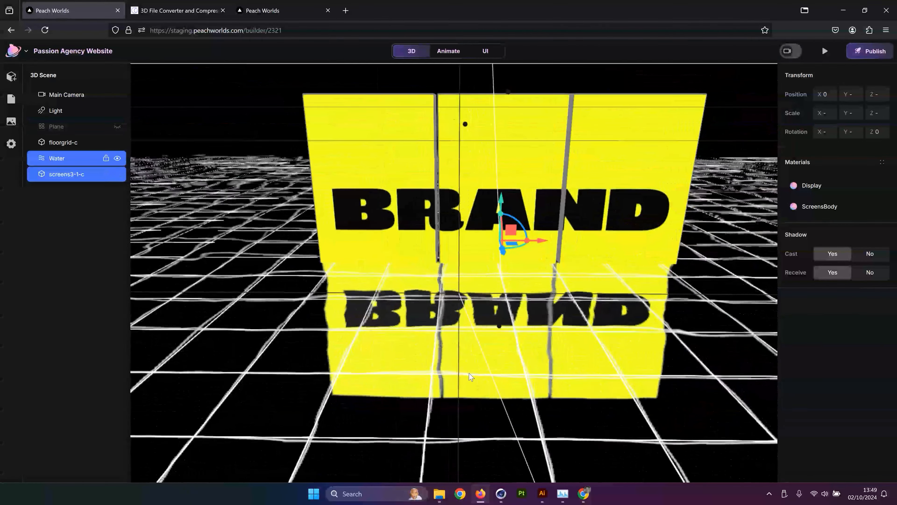
pyautogui.moveTo(632, 337); pyautogui.dragTo(677, 317)
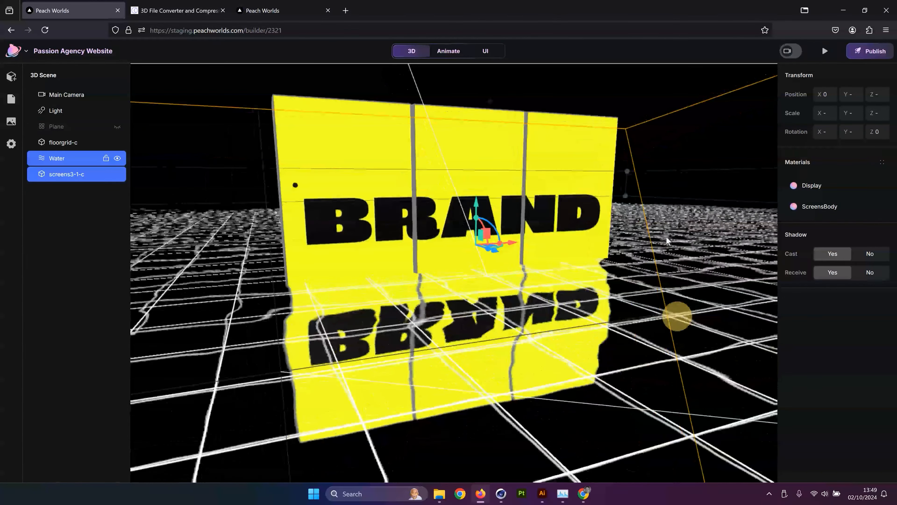
pyautogui.click(676, 317)
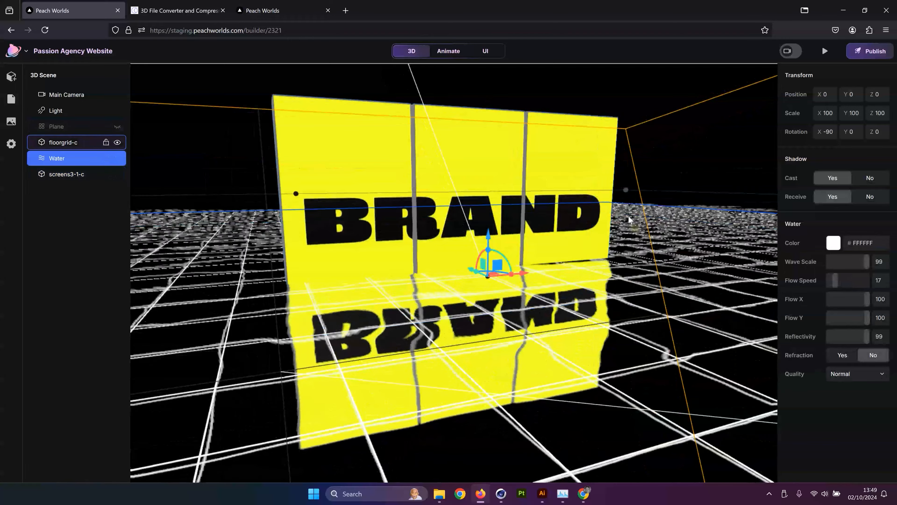
# Lower the floor grid and the water together to a Y position of -1, beneath the brand screens.
pyautogui.moveTo(628, 215); pyautogui.dragTo(696, 165)
pyautogui.click(389, 392)
pyautogui.click(63, 143)
pyautogui.keyDown('shift'); pyautogui.click(57, 159); pyautogui.keyUp('shift')
pyautogui.moveTo(494, 237); pyautogui.dragTo(496, 296)
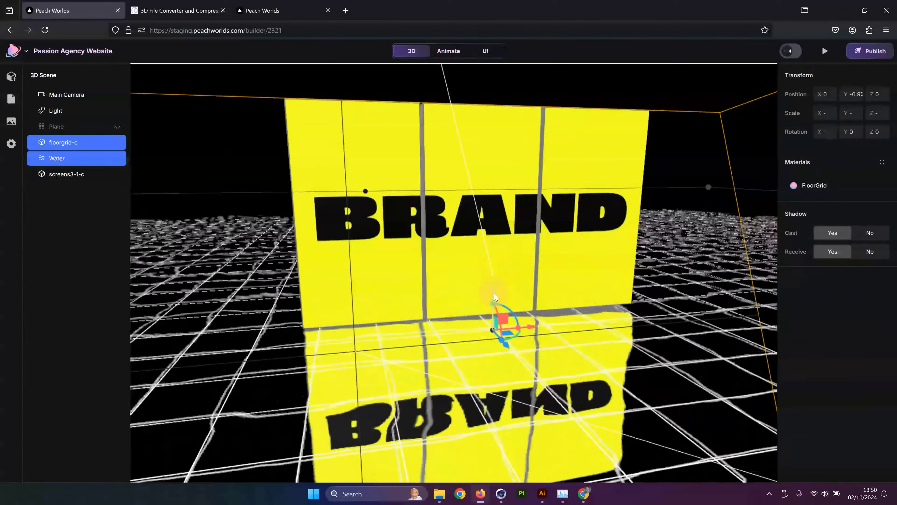
pyautogui.click(669, 287)
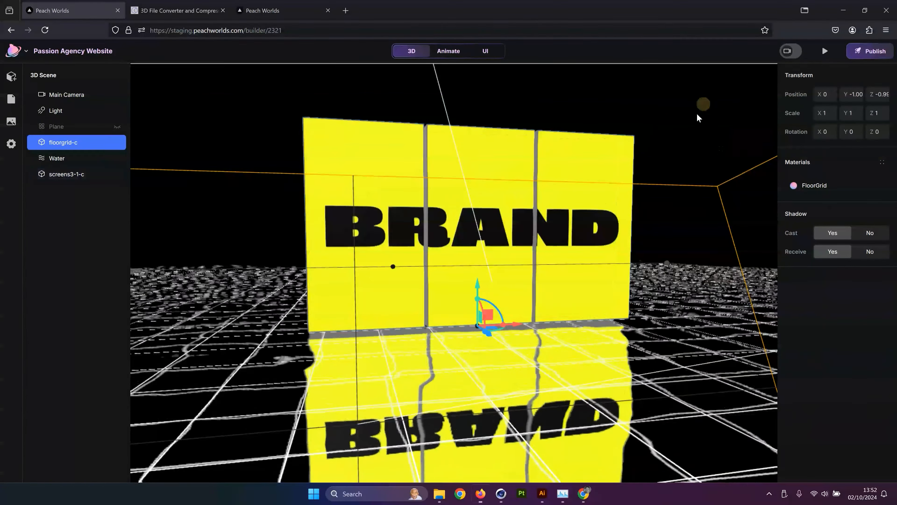
pyautogui.click(696, 113)
pyautogui.click(63, 143)
pyautogui.keyDown('shift'); pyautogui.click(57, 158); pyautogui.keyUp('shift')
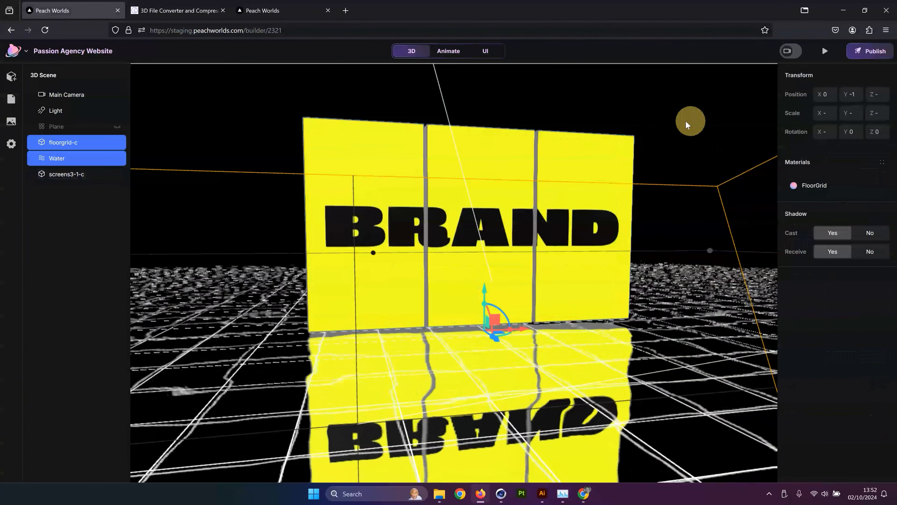
# Set the water's Flow X and Flow Y both to 0.
pyautogui.click(89, 111)
pyautogui.click(60, 159)
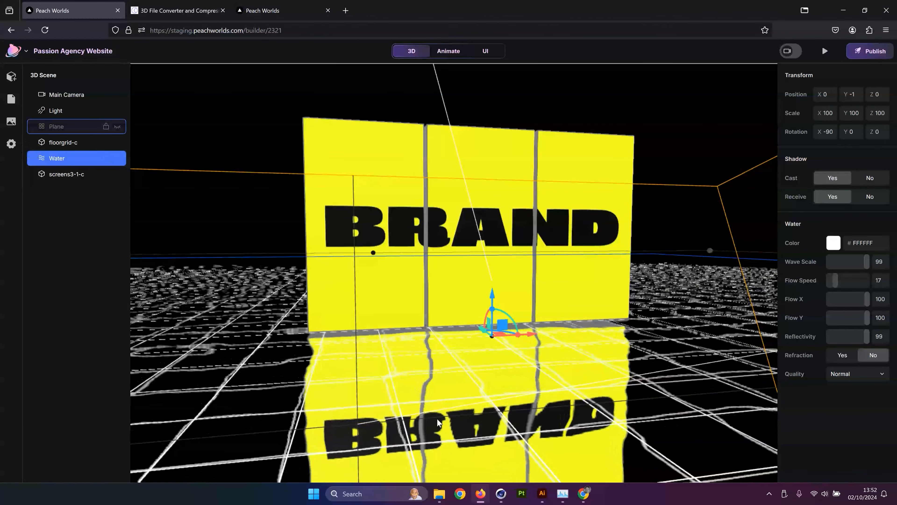
pyautogui.click(39, 160)
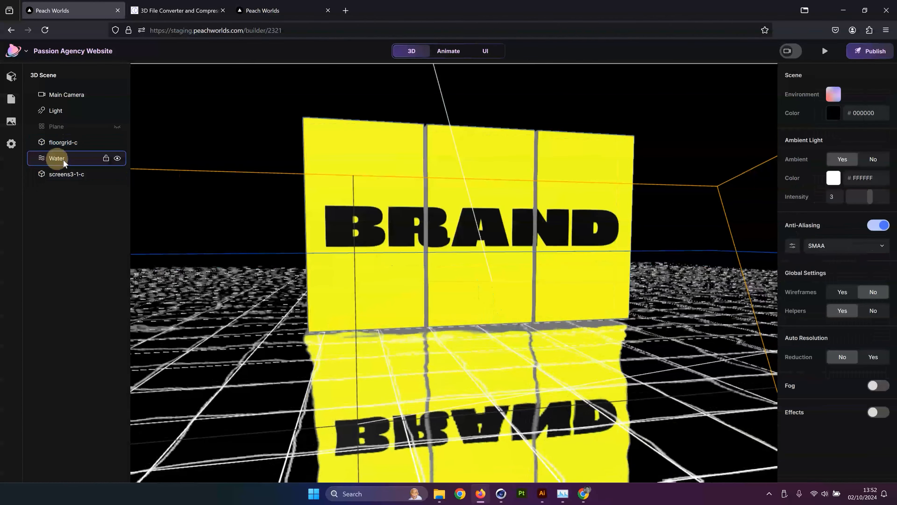
pyautogui.click(61, 159)
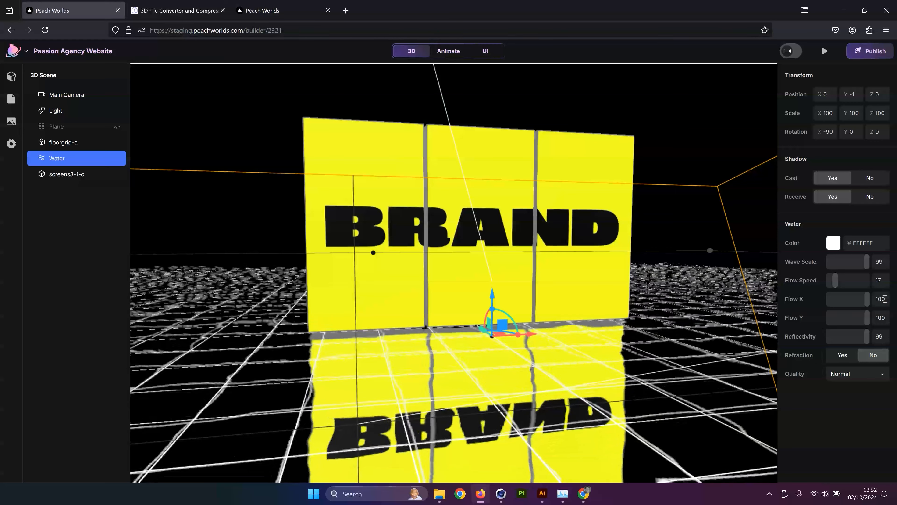
pyautogui.click(871, 300)
pyautogui.write('0')
pyautogui.click(883, 317)
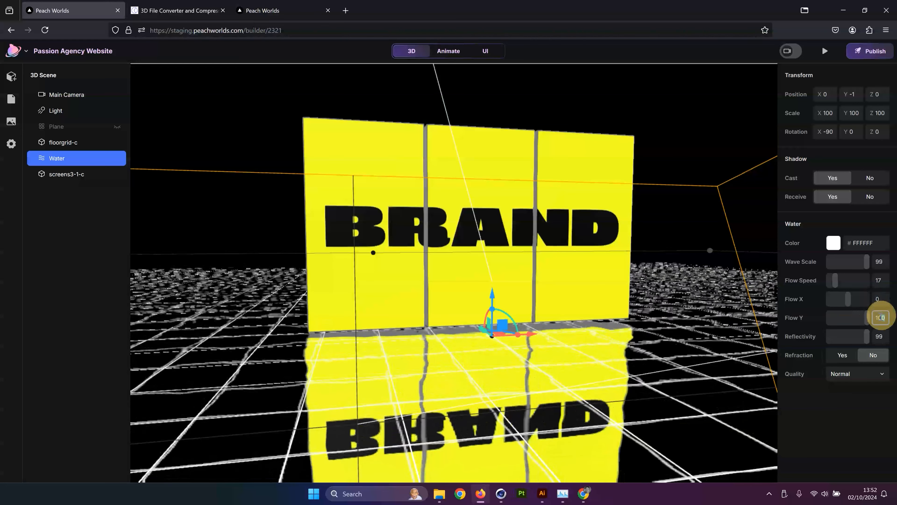
pyautogui.write('0')
pyautogui.click(880, 301)
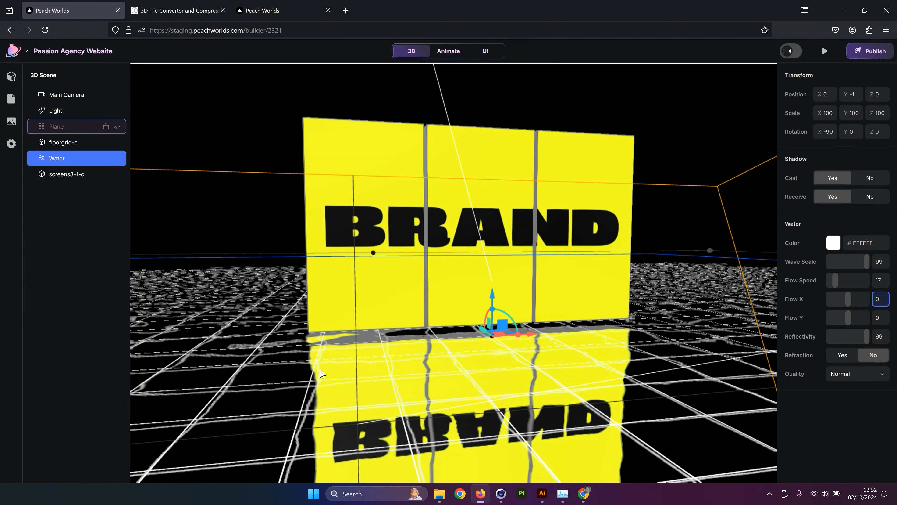
# Set the water's Flow Speed and Wave Scale both to 1.
pyautogui.click(882, 280)
pyautogui.hotkey('ctrl', 'a')
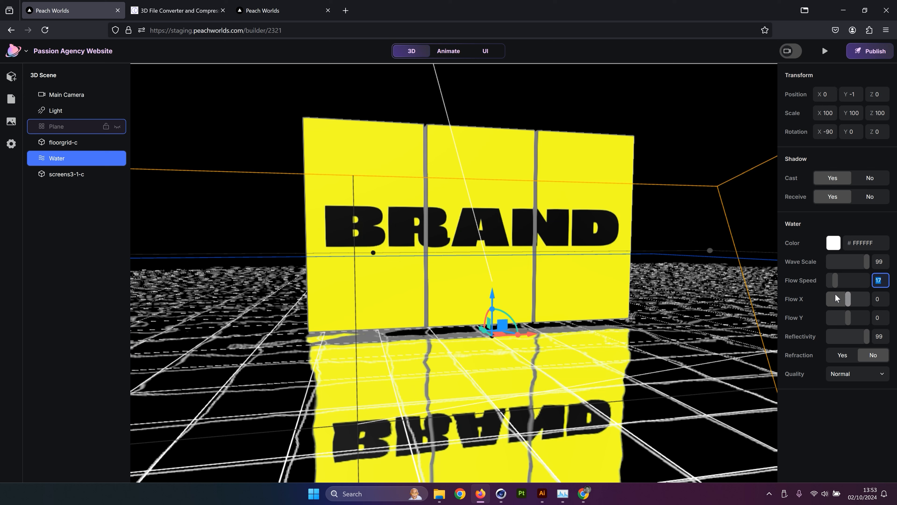
pyautogui.write('1')
pyautogui.click(880, 262)
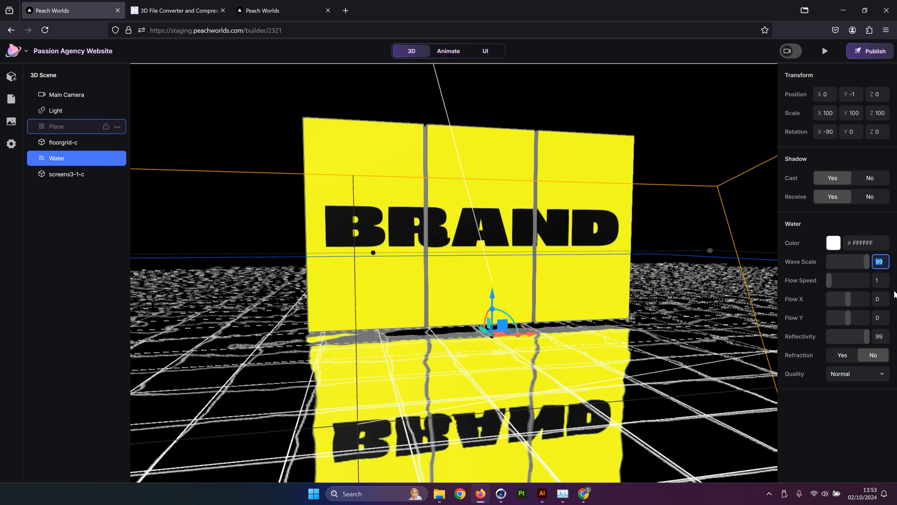
pyautogui.write('1')
pyautogui.click(882, 278)
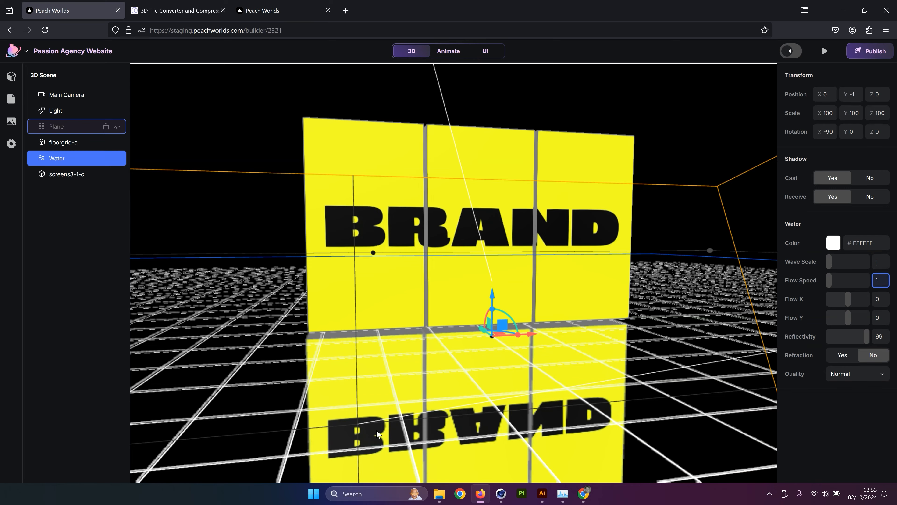
pyautogui.moveTo(441, 318); pyautogui.dragTo(473, 339)
pyautogui.click(635, 289)
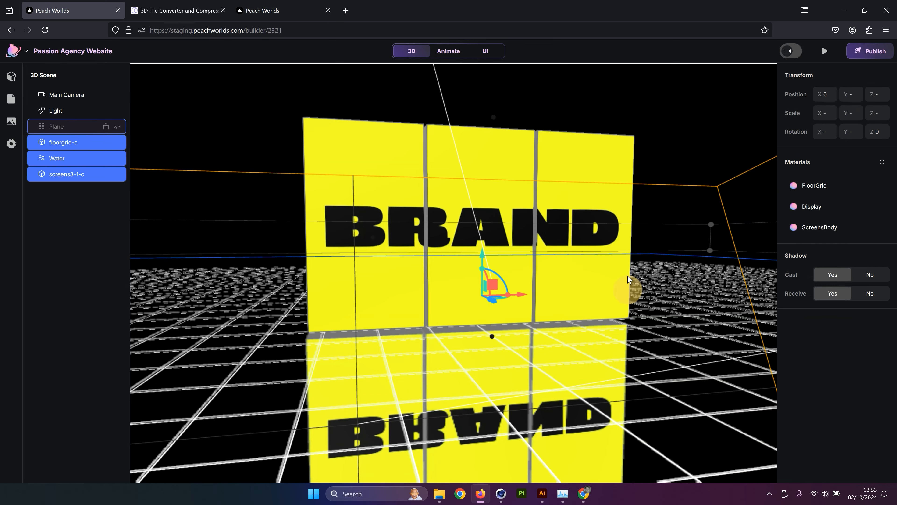
pyautogui.click(641, 166)
pyautogui.moveTo(640, 316); pyautogui.dragTo(576, 321)
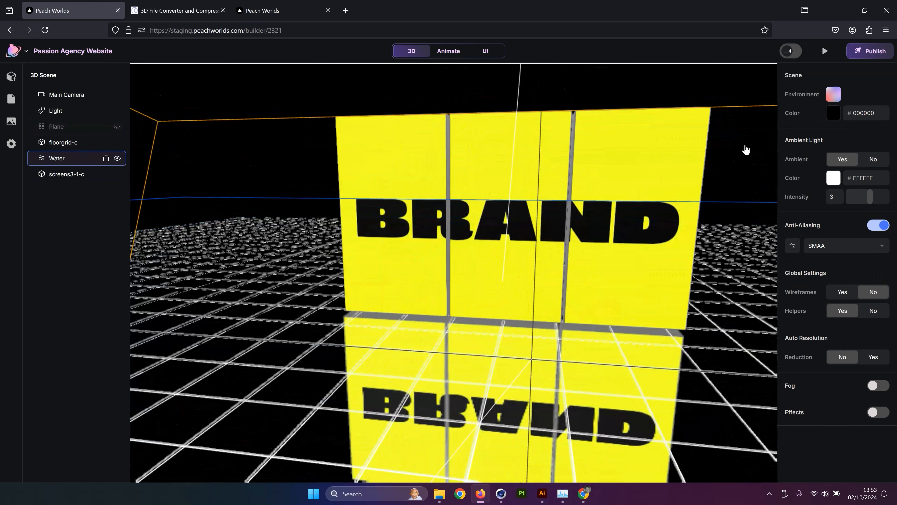
pyautogui.click(587, 151)
pyautogui.click(293, 298)
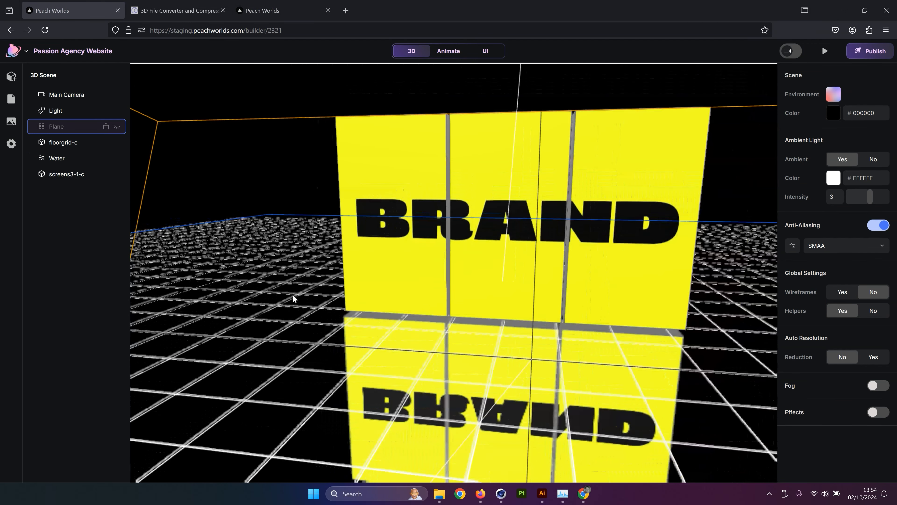
# Change the floor grid's FloorGrid material color to 090909.
pyautogui.click(69, 143)
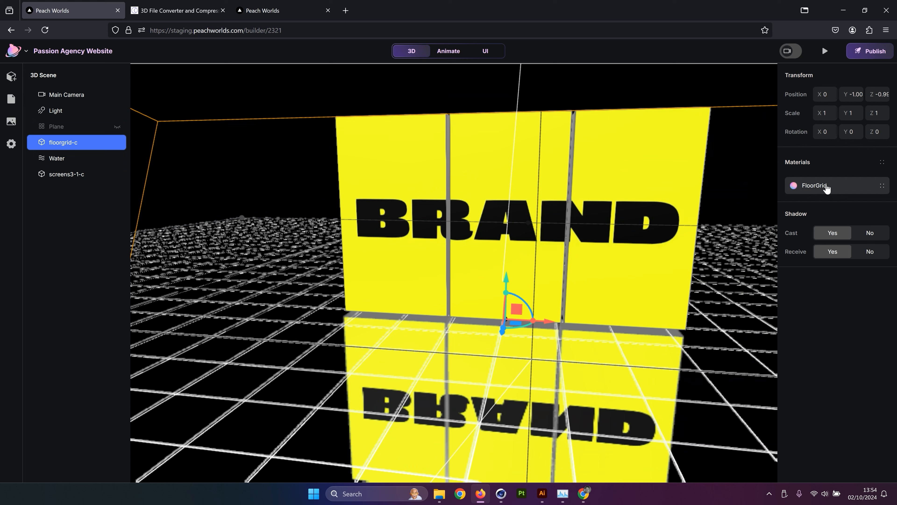
pyautogui.click(826, 186)
pyautogui.doubleClick(729, 219)
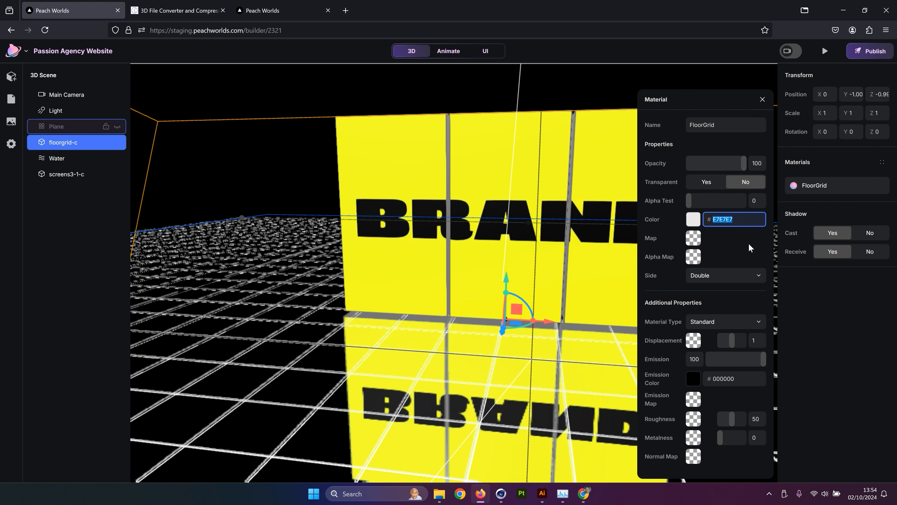
pyautogui.write('090909')
pyautogui.click(747, 238)
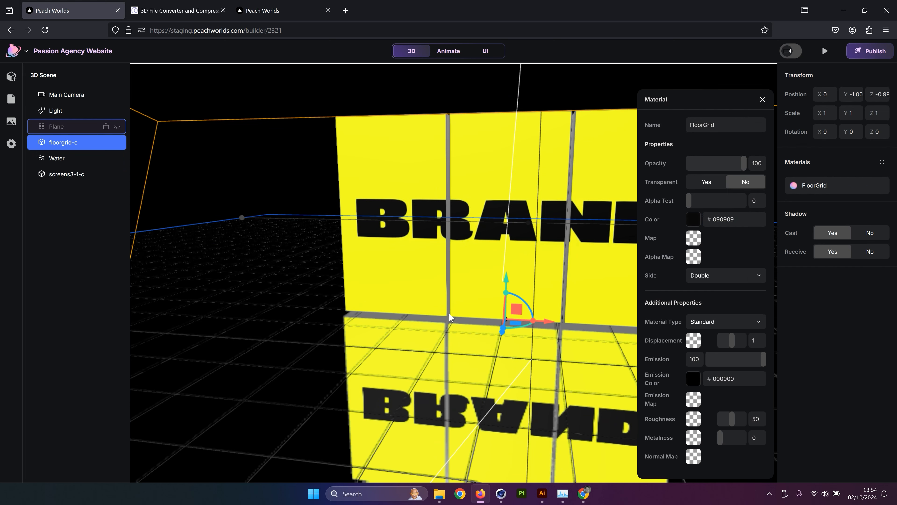
# Set the FloorGrid material's Roughness to 100 and its Metalness to 61.
pyautogui.doubleClick(750, 421)
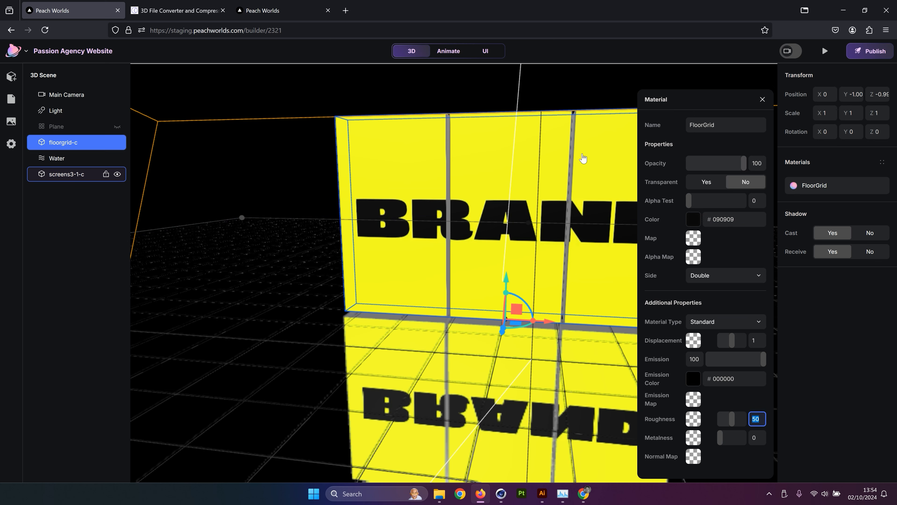
pyautogui.click(753, 419)
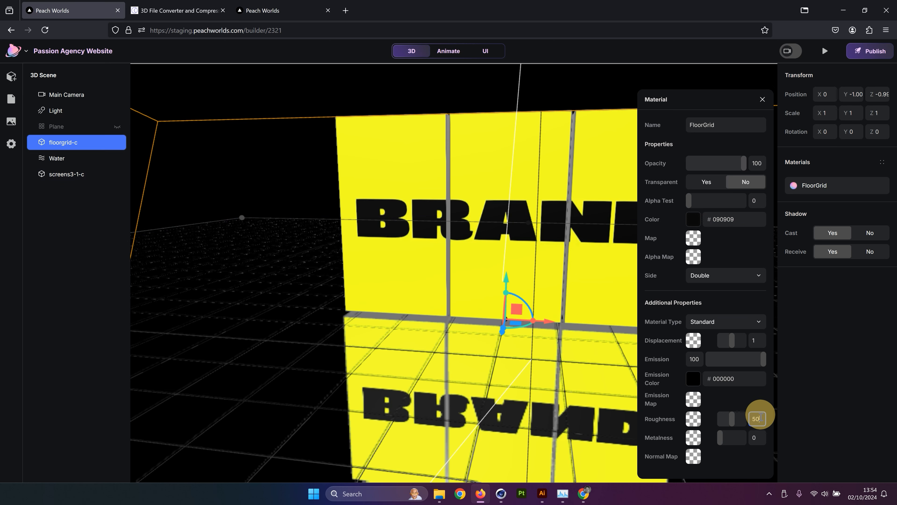
pyautogui.moveTo(753, 419); pyautogui.dragTo(743, 444)
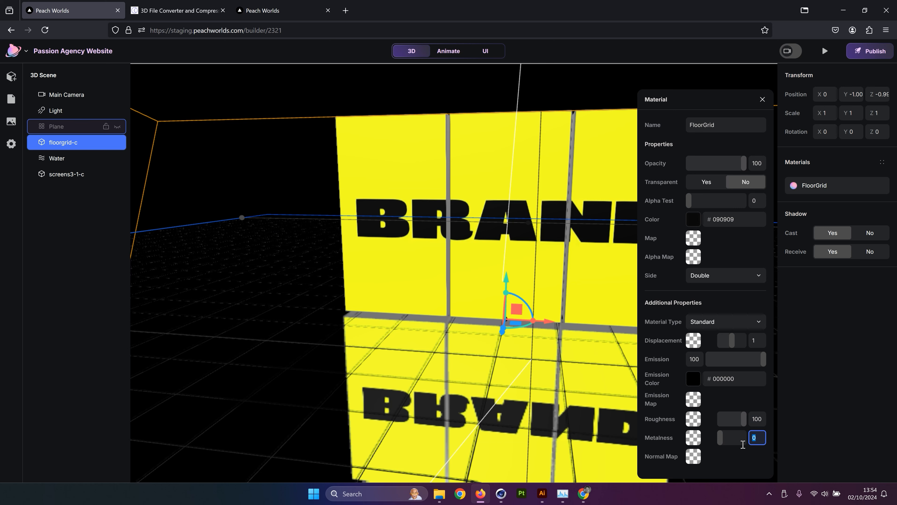
pyautogui.write('61')
pyautogui.press('Return')
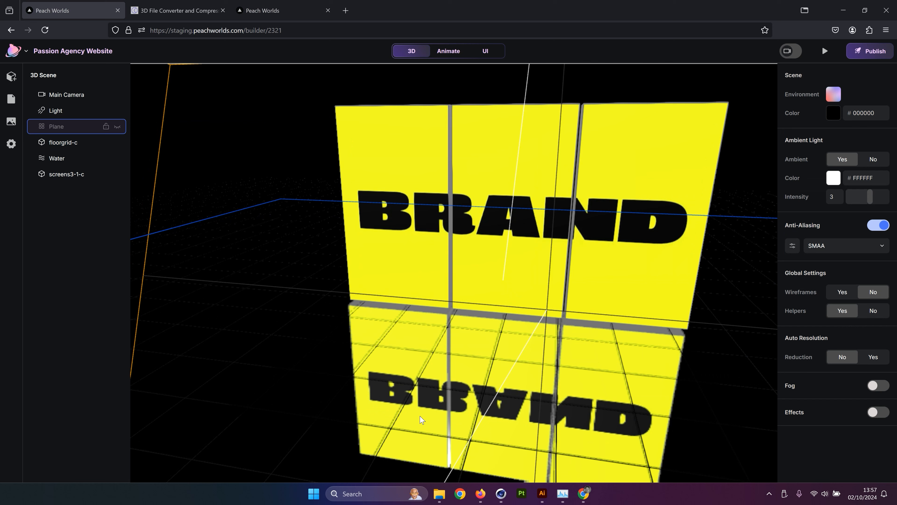
# Select the hidden Plane beneath the brand screens and make it visible.
pyautogui.click(197, 148)
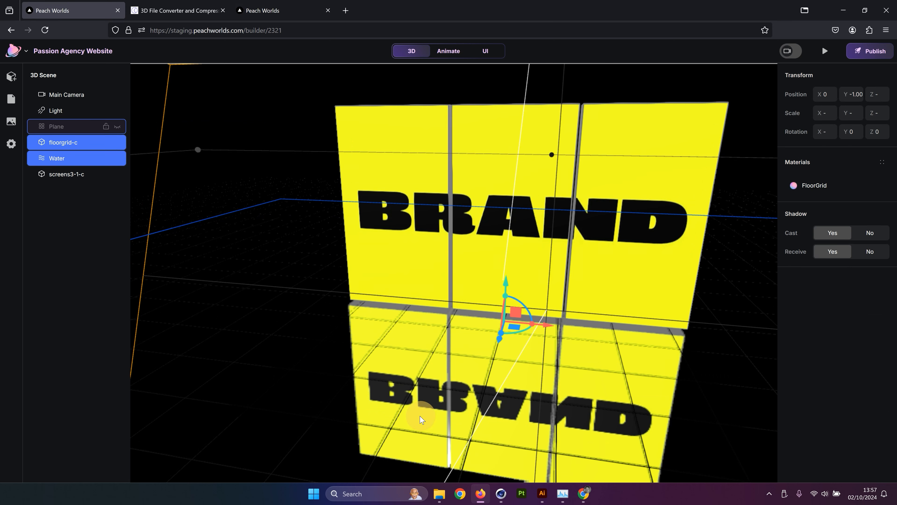
pyautogui.click(287, 156)
pyautogui.click(282, 381)
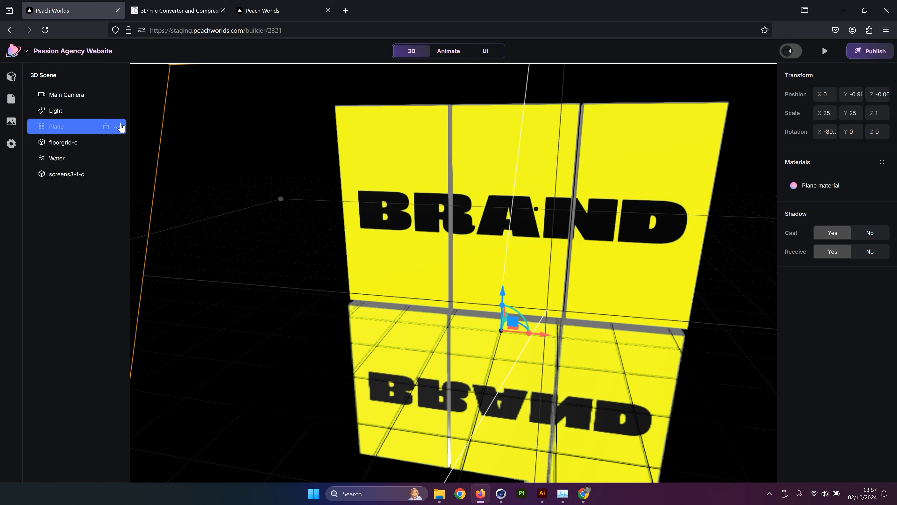
pyautogui.click(116, 126)
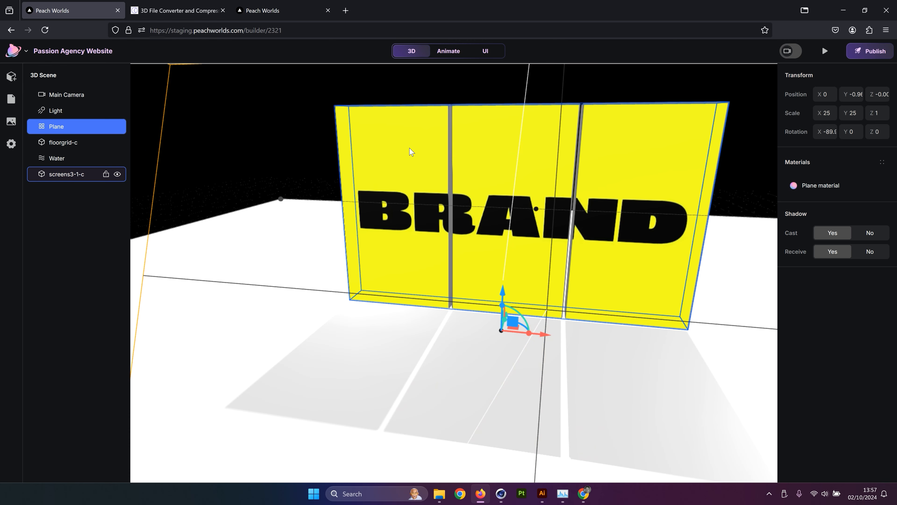
# Hide the directional Light and delete it from the scene.
pyautogui.click(71, 110)
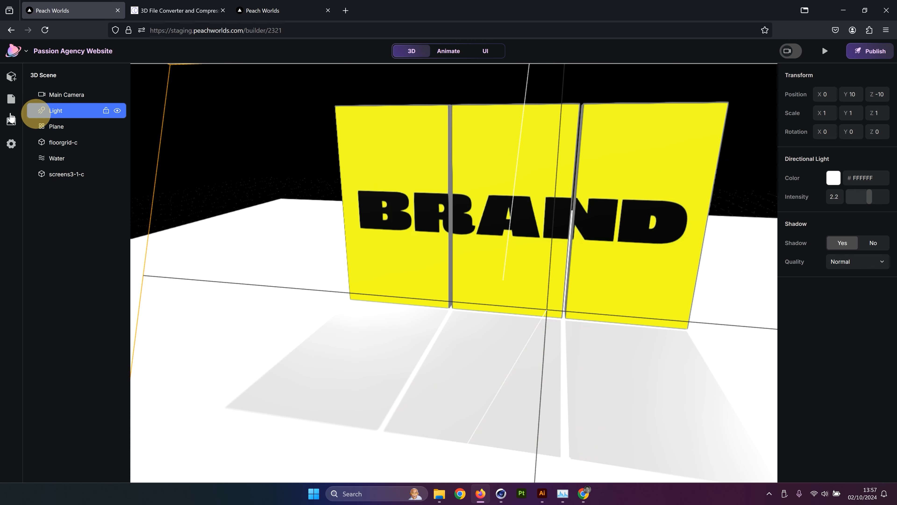
pyautogui.click(117, 110)
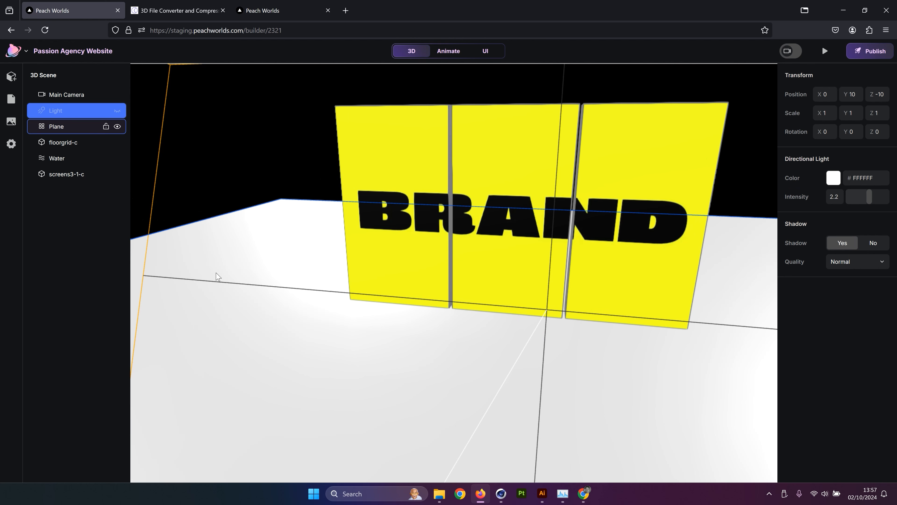
pyautogui.press('Delete')
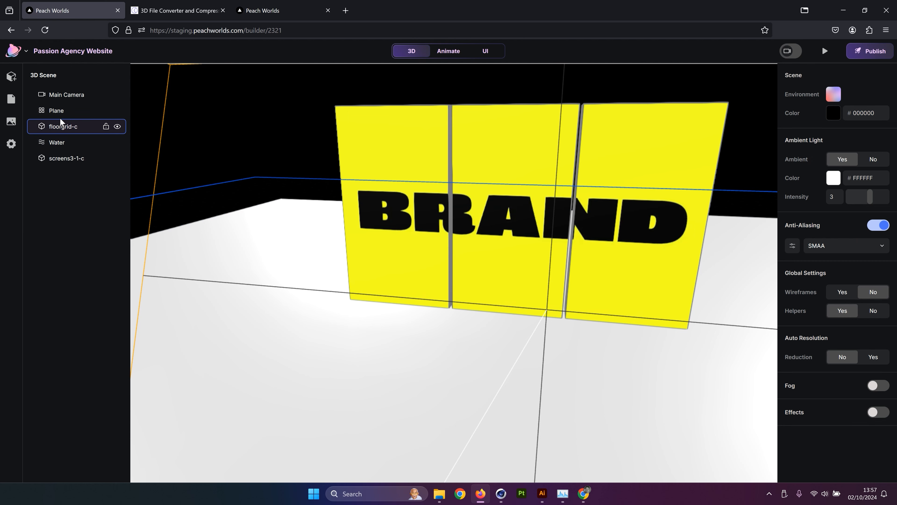
# Lower the Plane beneath the water to a Y position of about -1.13.
pyautogui.click(394, 339)
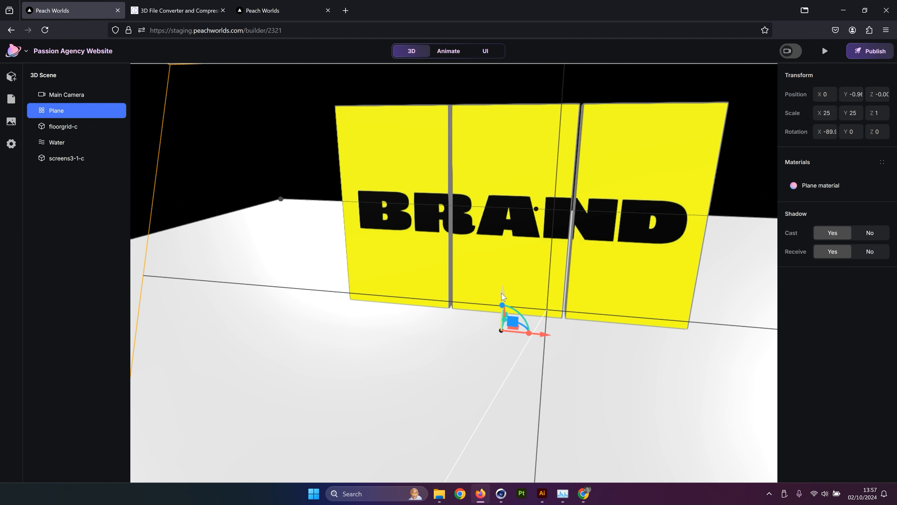
pyautogui.moveTo(503, 296); pyautogui.dragTo(503, 303)
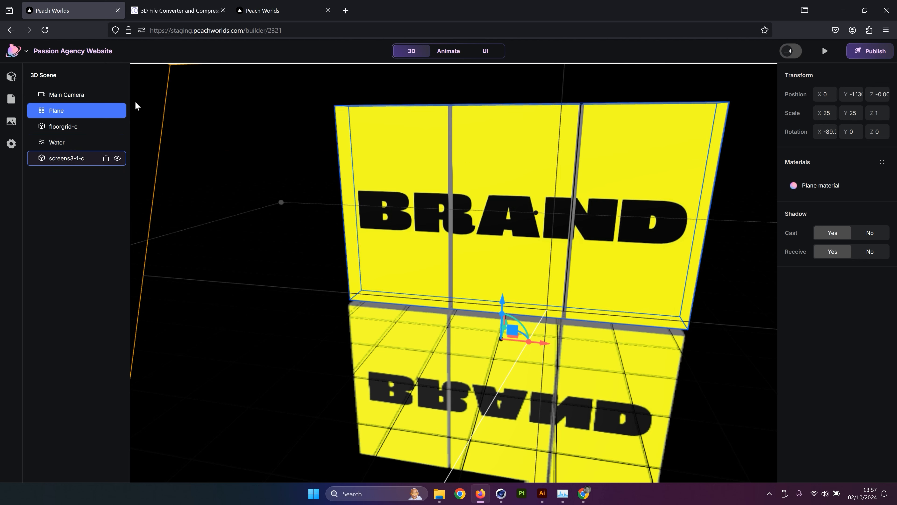
# Reduce the water's Reflectivity to 20.
pyautogui.click(47, 145)
pyautogui.click(879, 336)
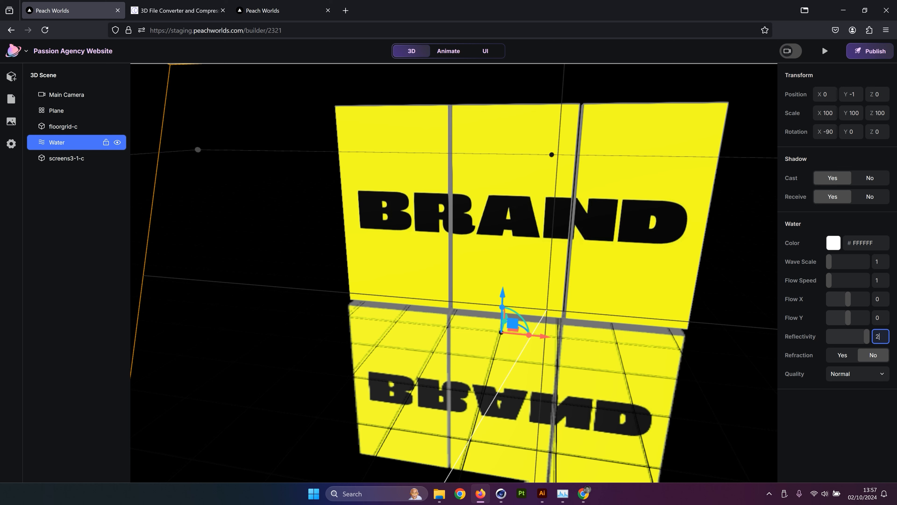
pyautogui.press('Return')
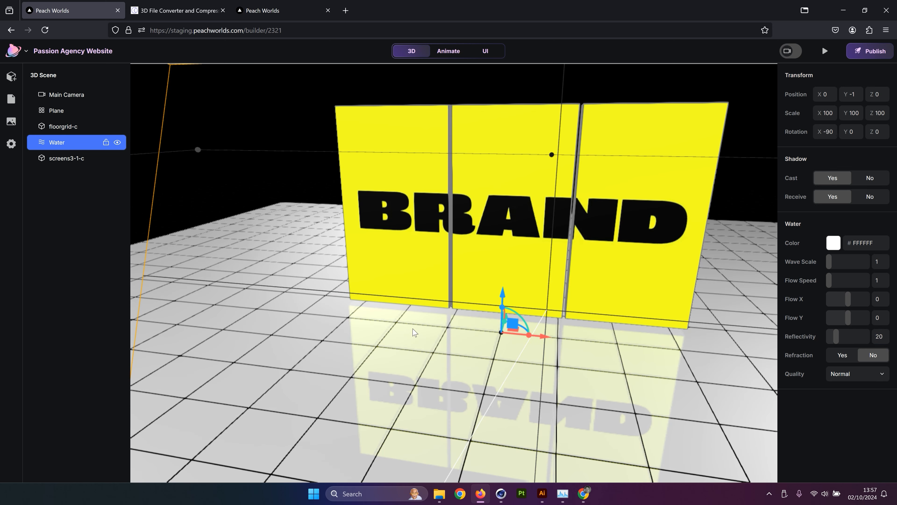
# Change the Plane material's color to black, 000000.
pyautogui.scroll(3, 414, 333)
pyautogui.moveTo(445, 336)
pyautogui.mouseDown()
pyautogui.moveTo(461, 292)
pyautogui.moveTo(453, 279)
pyautogui.moveTo(444, 315)
pyautogui.moveTo(456, 320)
pyautogui.moveTo(441, 324)
pyautogui.mouseUp()
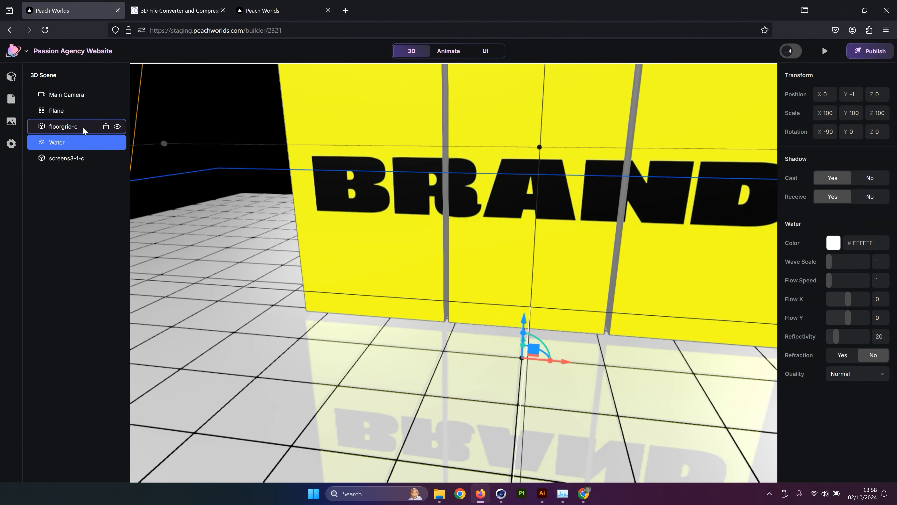
pyautogui.click(58, 111)
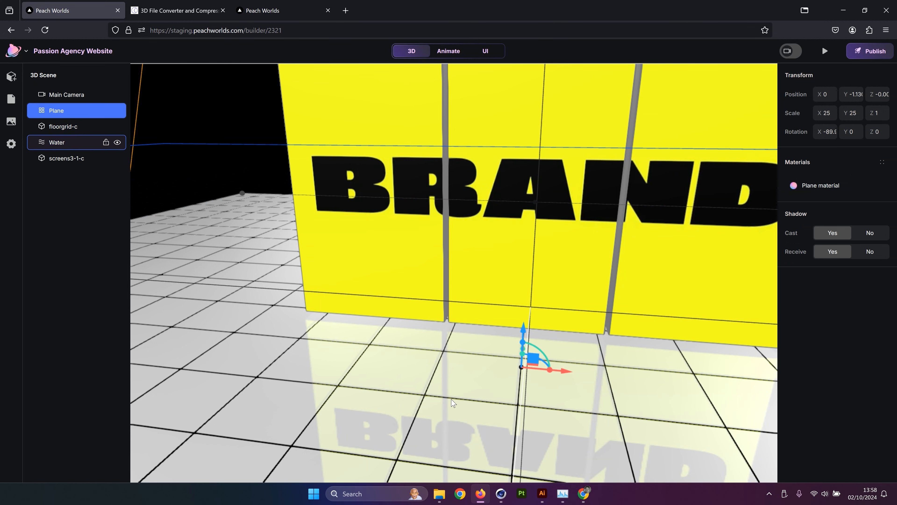
pyautogui.click(842, 188)
pyautogui.click(694, 218)
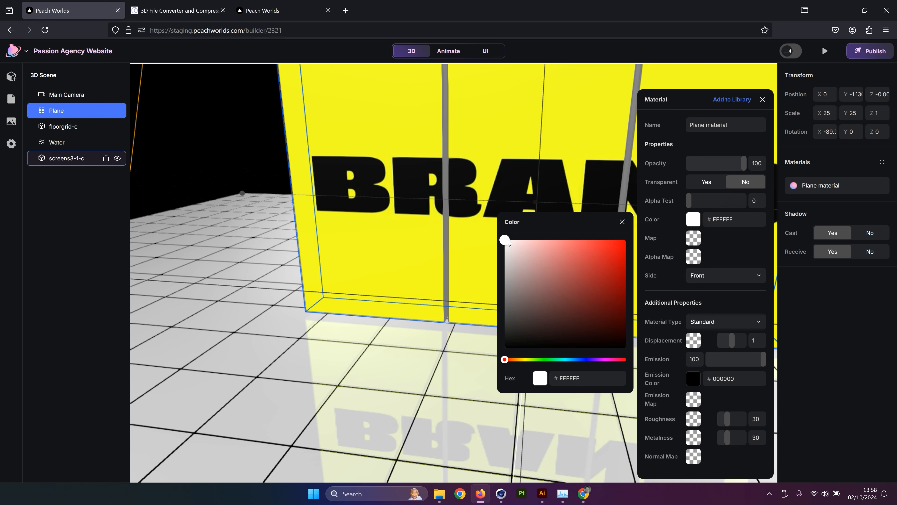
pyautogui.moveTo(507, 241); pyautogui.dragTo(504, 352)
pyautogui.click(778, 414)
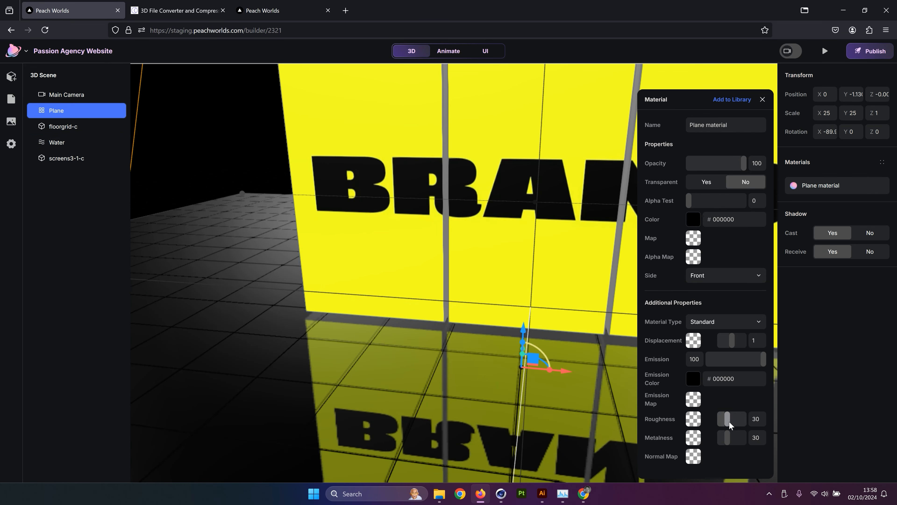
# Raise the Plane material's Roughness to about 71 and adjust its Metalness.
pyautogui.moveTo(729, 421); pyautogui.dragTo(740, 421)
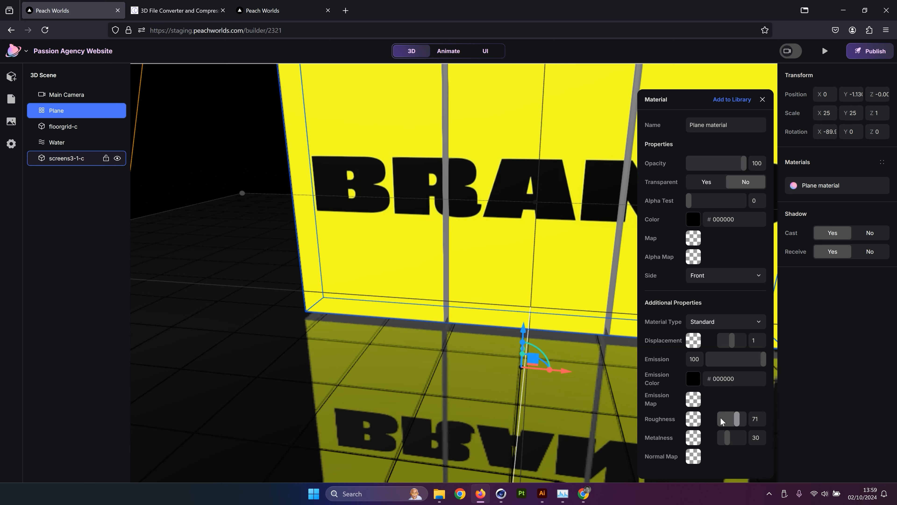
pyautogui.moveTo(741, 443); pyautogui.dragTo(738, 441)
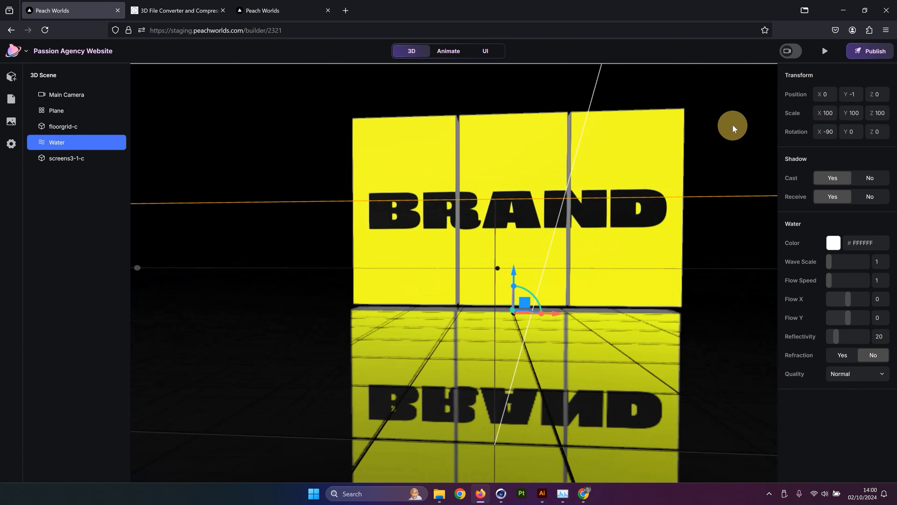
pyautogui.moveTo(732, 124); pyautogui.dragTo(596, 156)
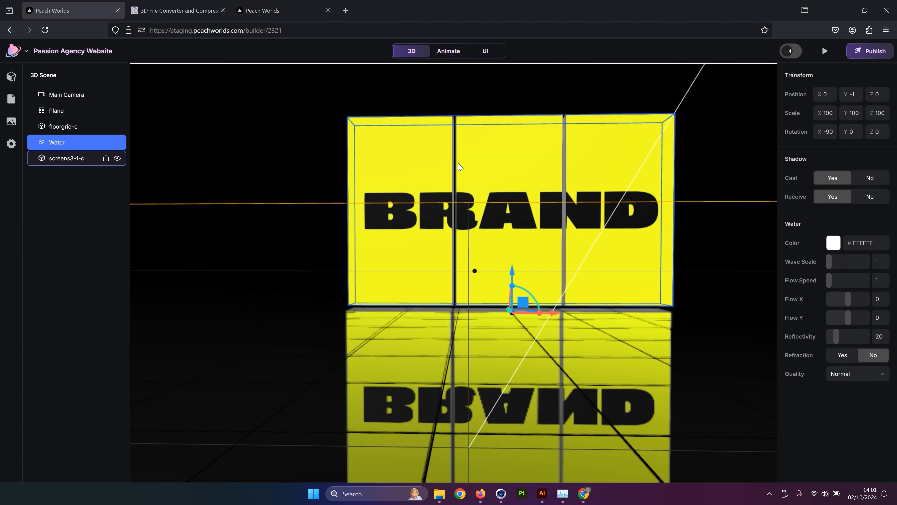
pyautogui.scroll(-5, 459, 163)
pyautogui.click(464, 158)
pyautogui.moveTo(680, 169)
pyautogui.mouseDown()
pyautogui.moveTo(687, 173)
pyautogui.moveTo(674, 174)
pyautogui.moveTo(689, 178)
pyautogui.mouseUp()
pyautogui.scroll(4, 465, 178)
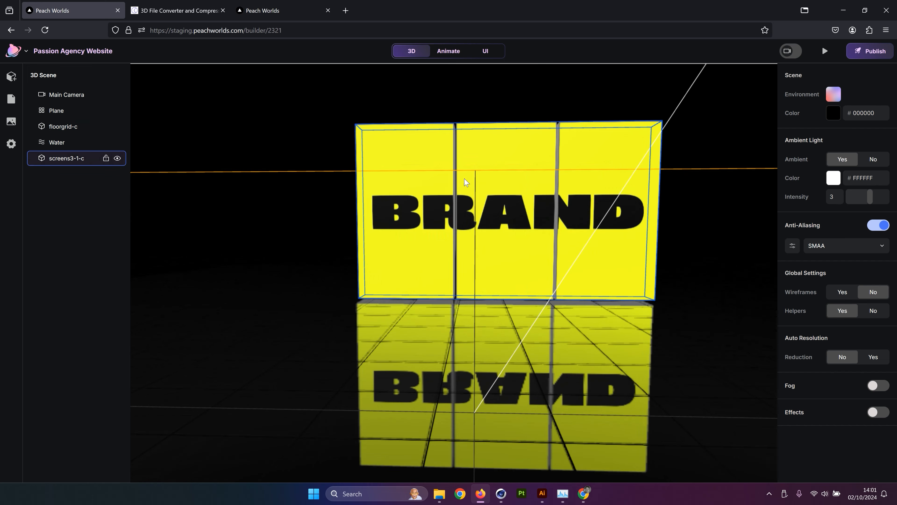
pyautogui.moveTo(481, 152)
pyautogui.mouseDown()
pyautogui.moveTo(481, 134)
pyautogui.moveTo(483, 146)
pyautogui.moveTo(481, 136)
pyautogui.moveTo(461, 144)
pyautogui.moveTo(483, 149)
pyautogui.mouseUp()
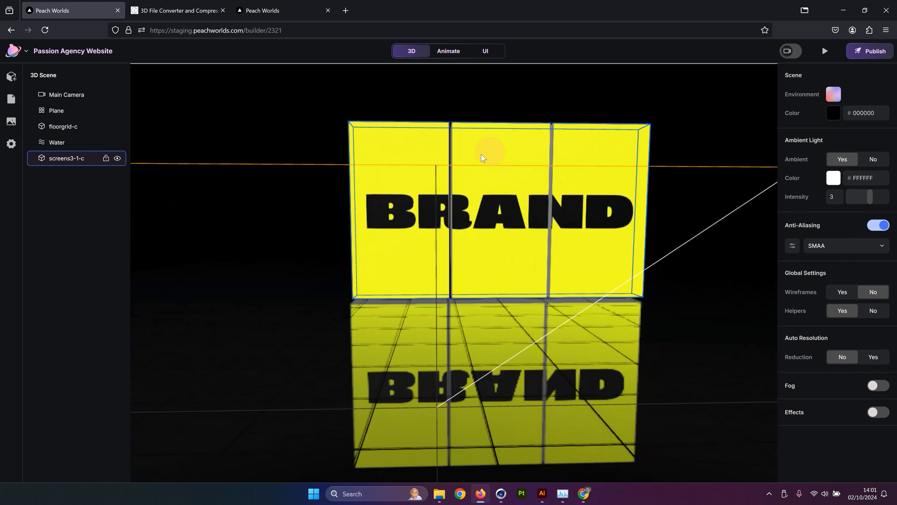
# Upload the CeilingStructure_C GLB file to the project's assets.
pyautogui.click(12, 76)
pyautogui.moveTo(124, 130)
pyautogui.click(160, 116)
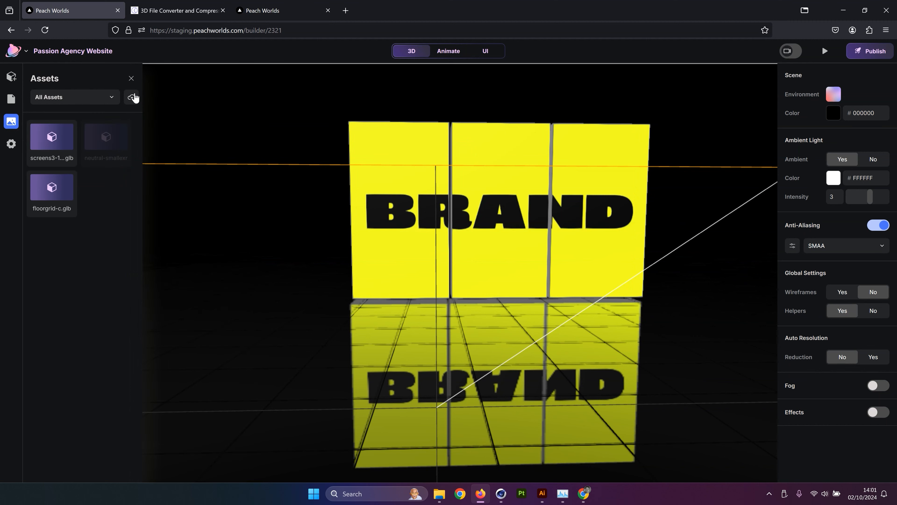
pyautogui.click(133, 95)
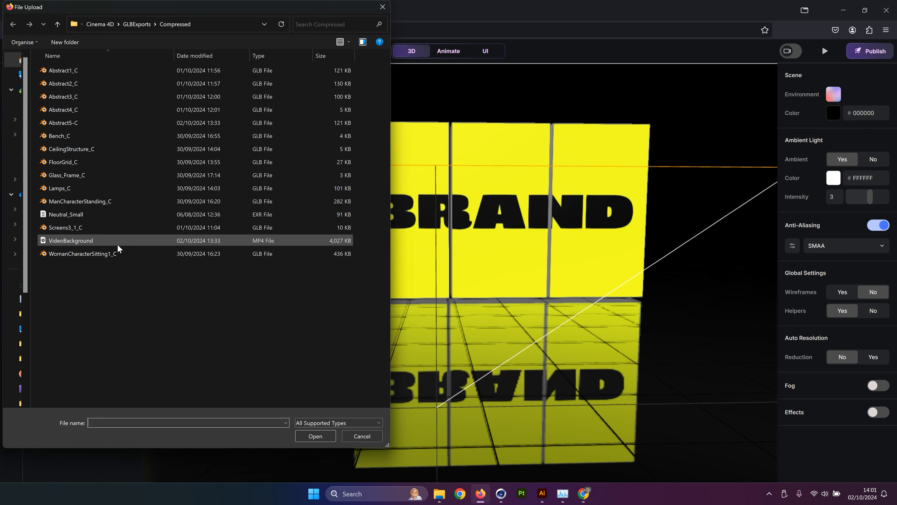
pyautogui.click(106, 149)
pyautogui.click(315, 435)
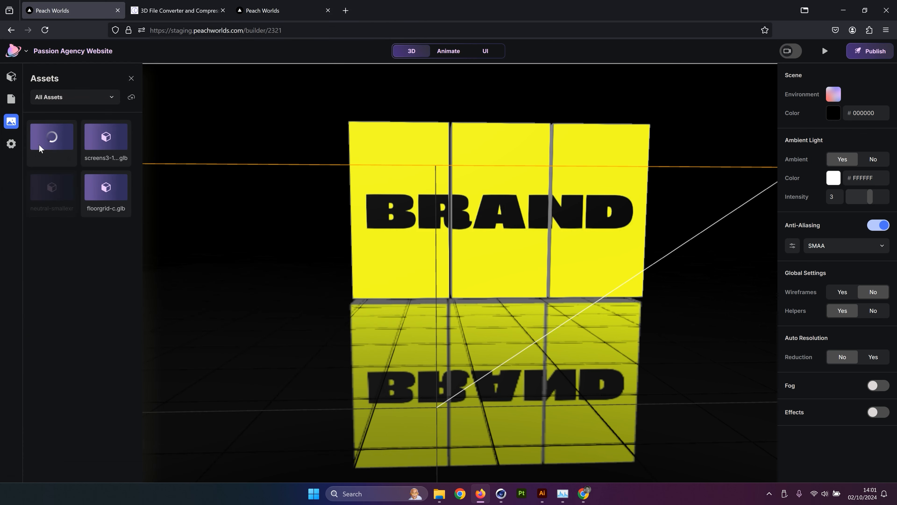
# Add the ceiling structure to the scene, rotated -90 on Y, and place it above the screens at X 0, Y about 2.41, Z about -1.54.
pyautogui.click(46, 139)
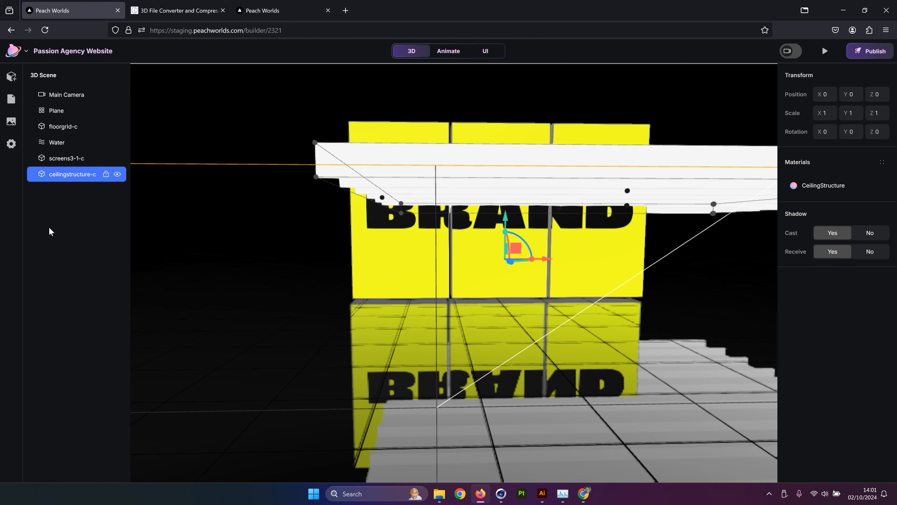
pyautogui.moveTo(546, 259); pyautogui.dragTo(407, 264)
pyautogui.doubleClick(852, 132)
pyautogui.write('-180')
pyautogui.doubleClick(851, 132)
pyautogui.write('-90')
pyautogui.doubleClick(825, 94)
pyautogui.write('0')
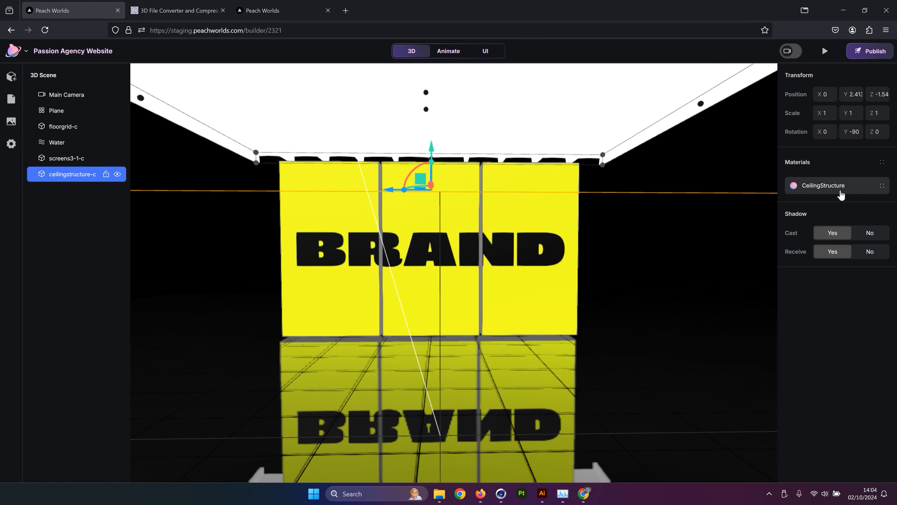
# Change the CeilingStructure material's color to dark grey, 444343.
pyautogui.click(840, 190)
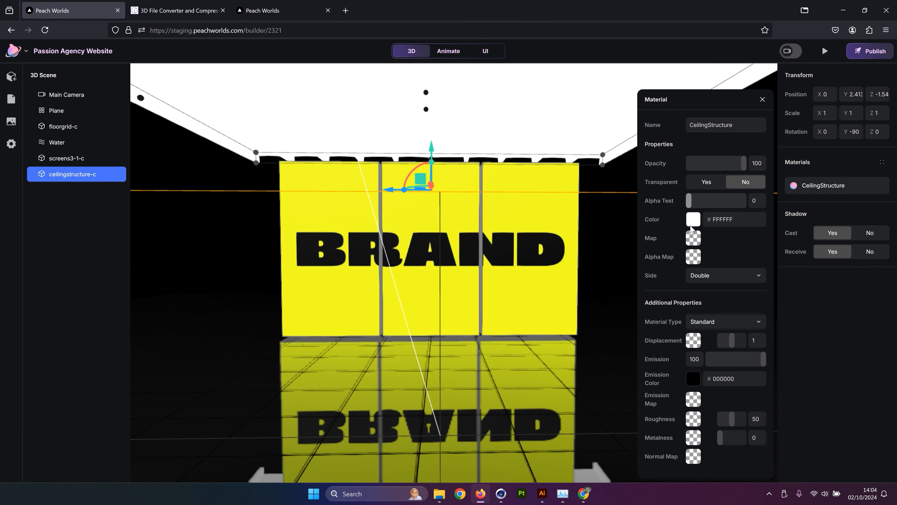
pyautogui.doubleClick(740, 220)
pyautogui.write('444343')
pyautogui.click(694, 249)
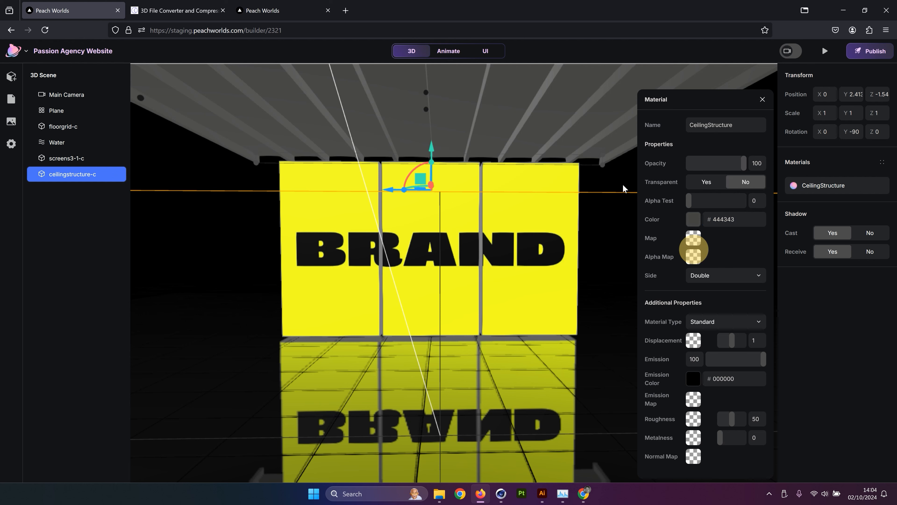
pyautogui.click(776, 439)
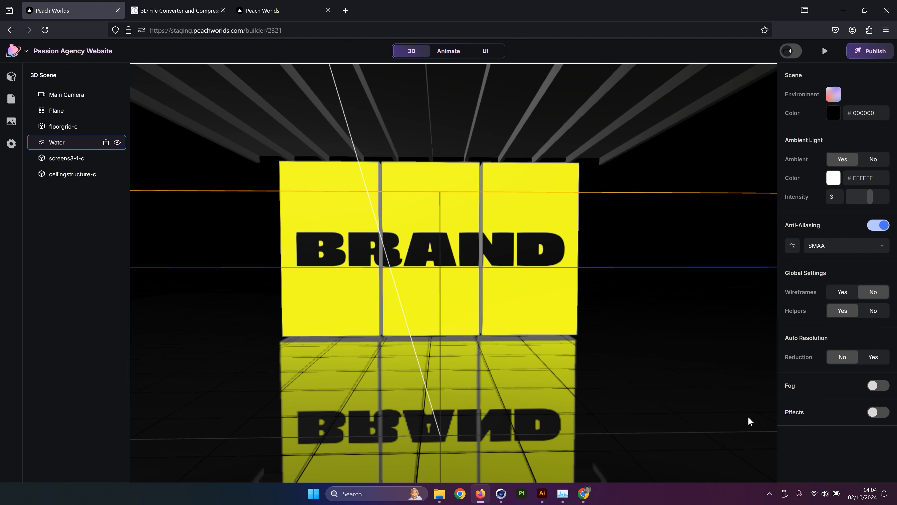
# Set the CeilingStructure material's Metalness to 100 and its Roughness to 64.
pyautogui.click(472, 107)
pyautogui.click(812, 185)
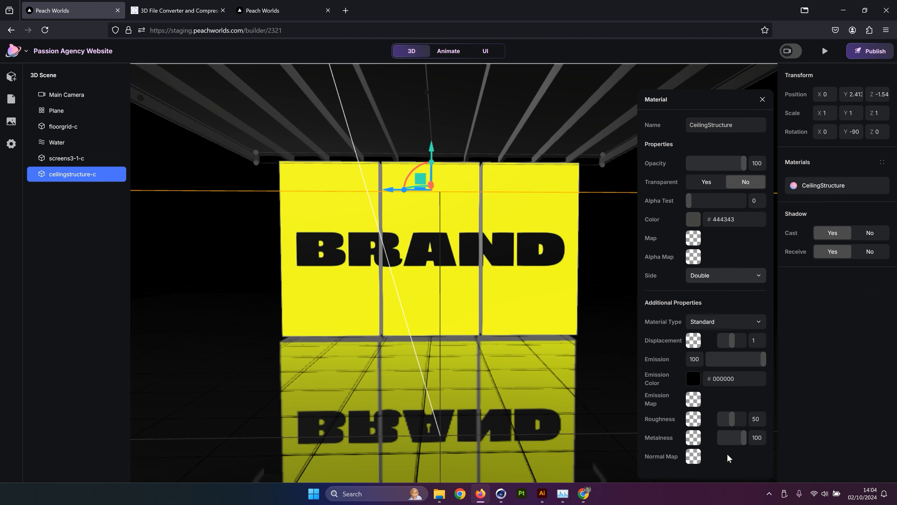
pyautogui.click(737, 420)
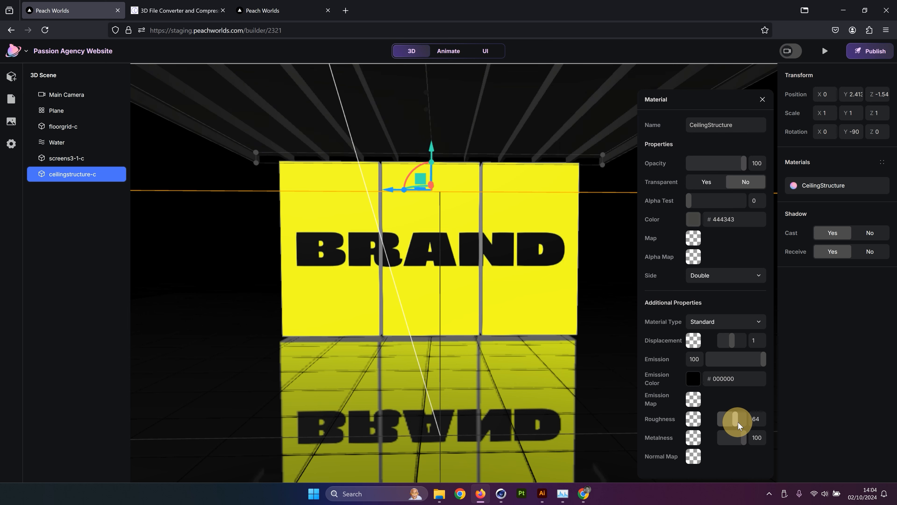
pyautogui.moveTo(739, 422); pyautogui.dragTo(740, 423)
pyautogui.moveTo(737, 423); pyautogui.dragTo(735, 422)
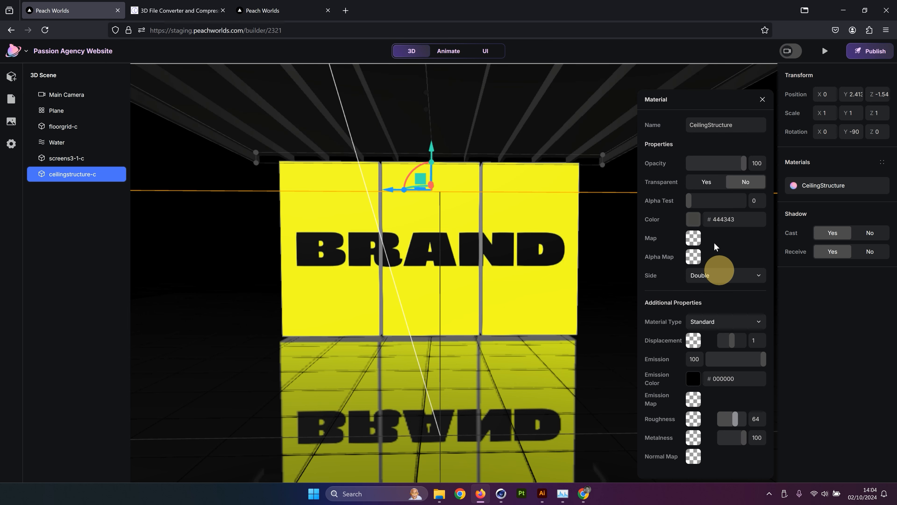
pyautogui.click(585, 157)
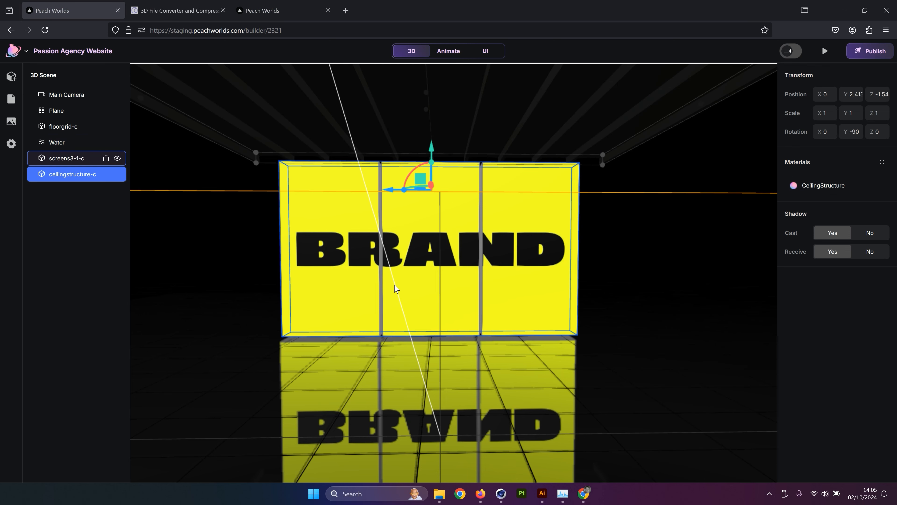
pyautogui.scroll(-2, 395, 290)
pyautogui.scroll(2, 395, 288)
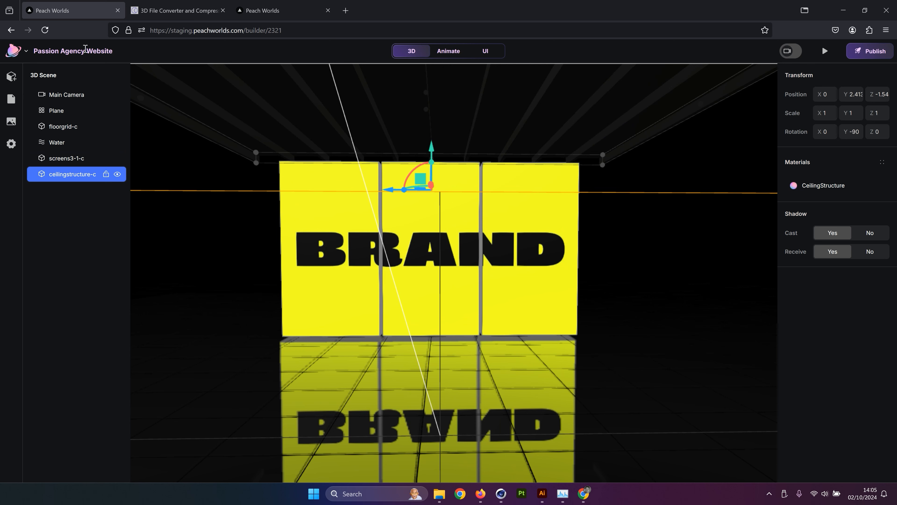
# Upload the Lamps_C GLB file as a new 3D model and add it to the scene.
pyautogui.click(11, 76)
pyautogui.click(66, 135)
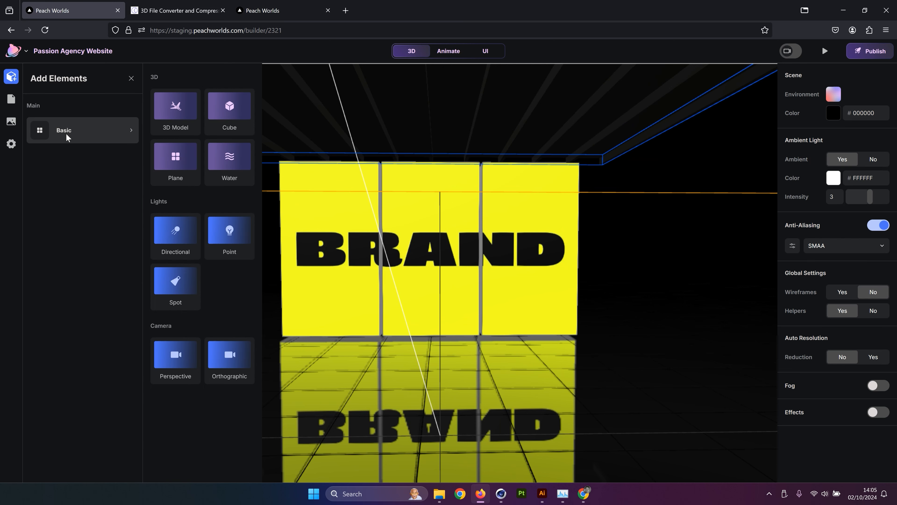
pyautogui.click(177, 132)
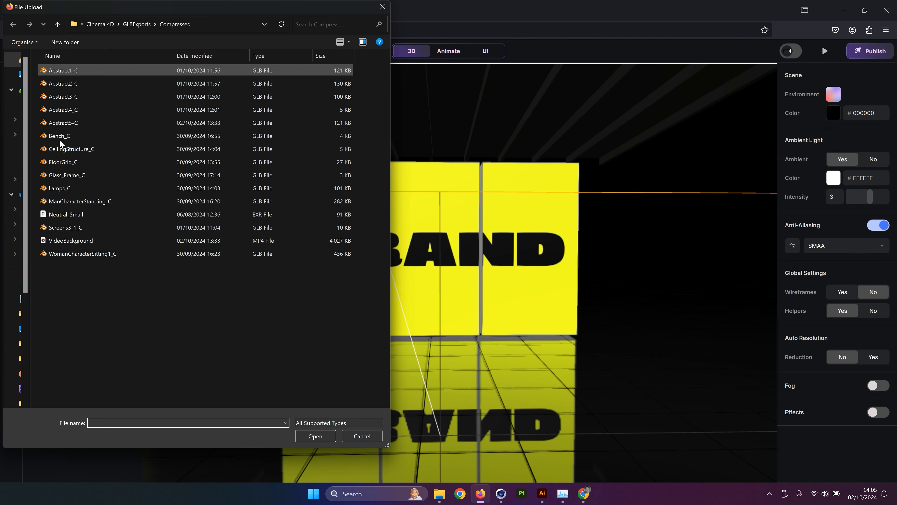
pyautogui.click(78, 189)
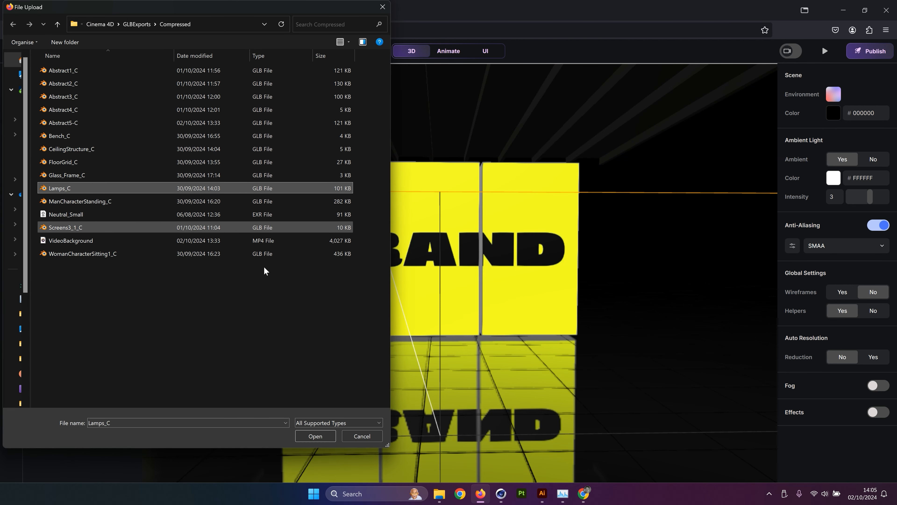
pyautogui.click(314, 436)
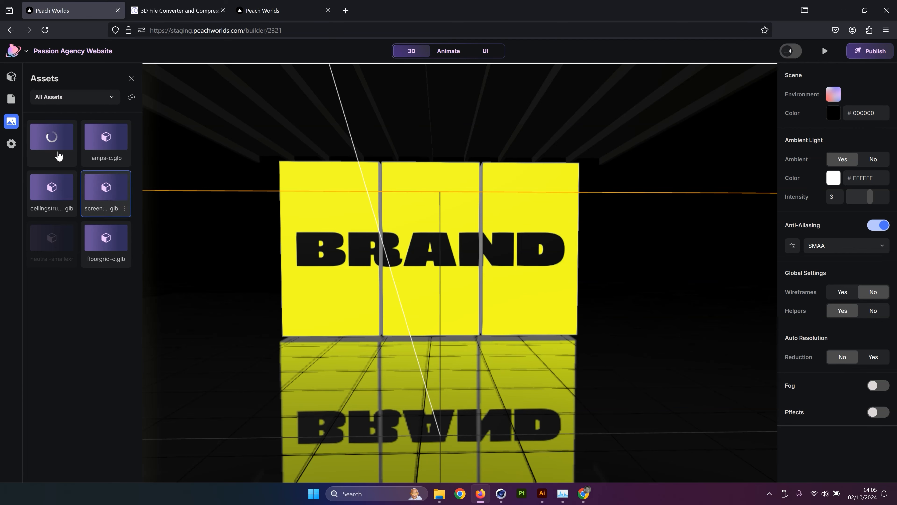
pyautogui.click(50, 142)
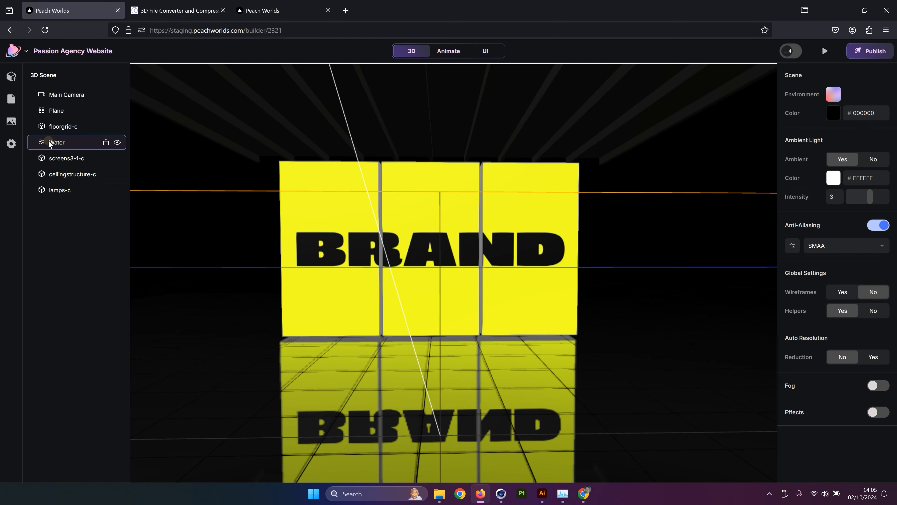
pyautogui.click(308, 314)
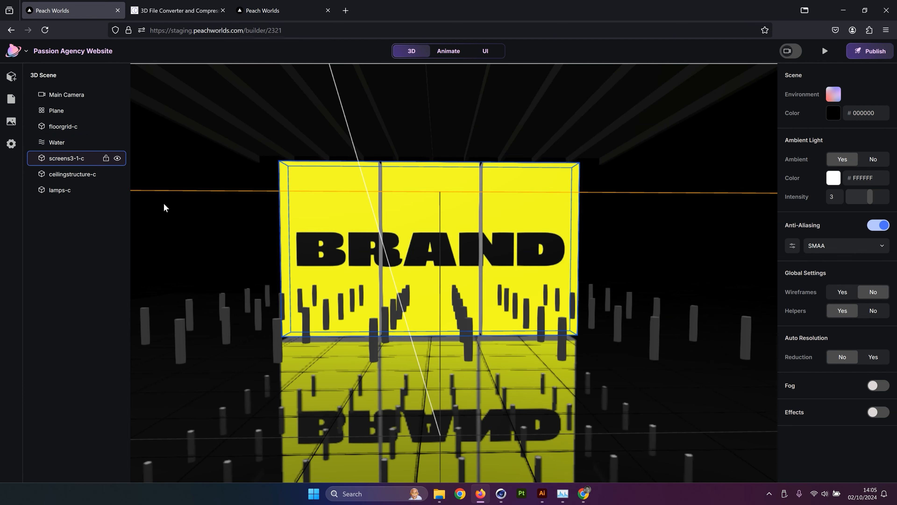
# Raise the lamps to a Y position of about 3.77 so they hang beneath the ceiling structure.
pyautogui.click(64, 194)
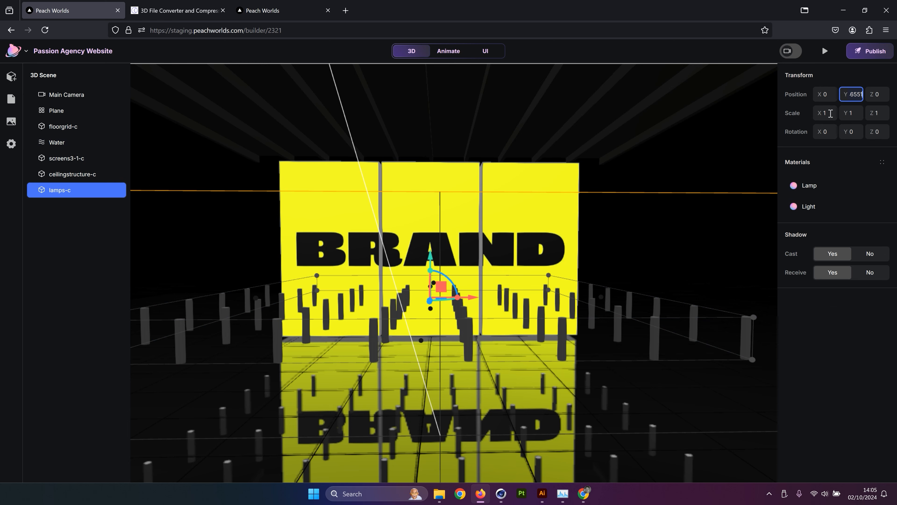
pyautogui.click(828, 113)
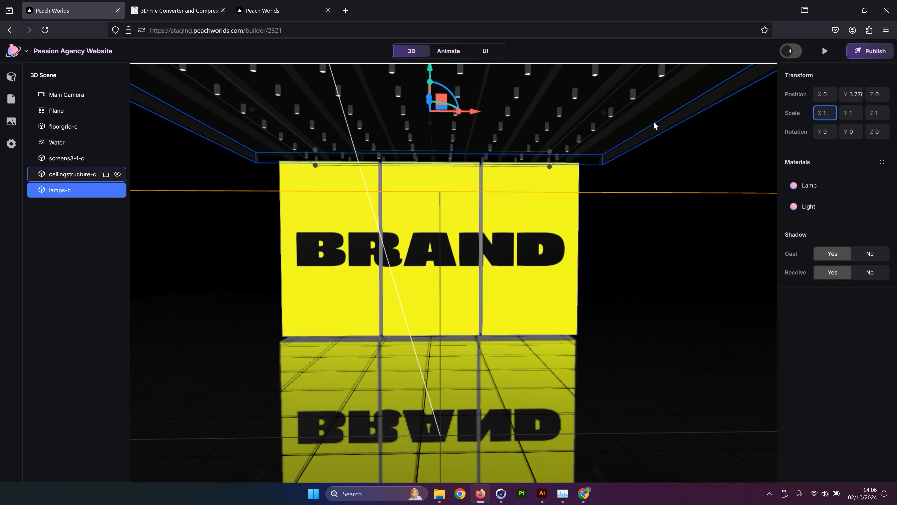
pyautogui.click(704, 125)
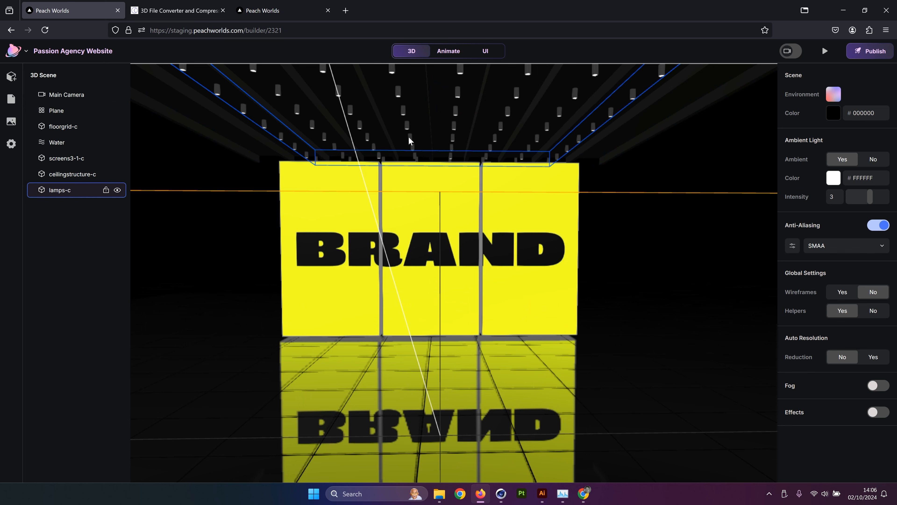
# Darken the lamps' Lamp material and set the Light material's emission color to white, FFFFFF.
pyautogui.click(60, 191)
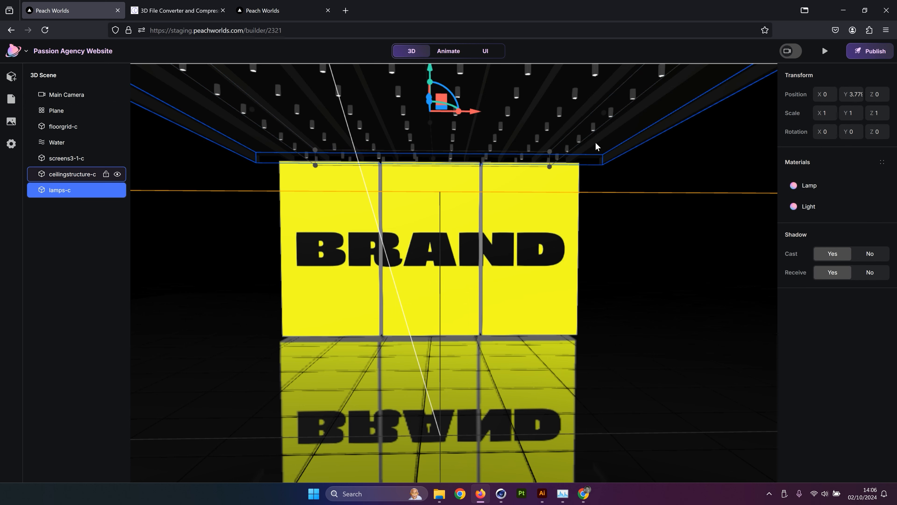
pyautogui.click(809, 185)
pyautogui.click(809, 206)
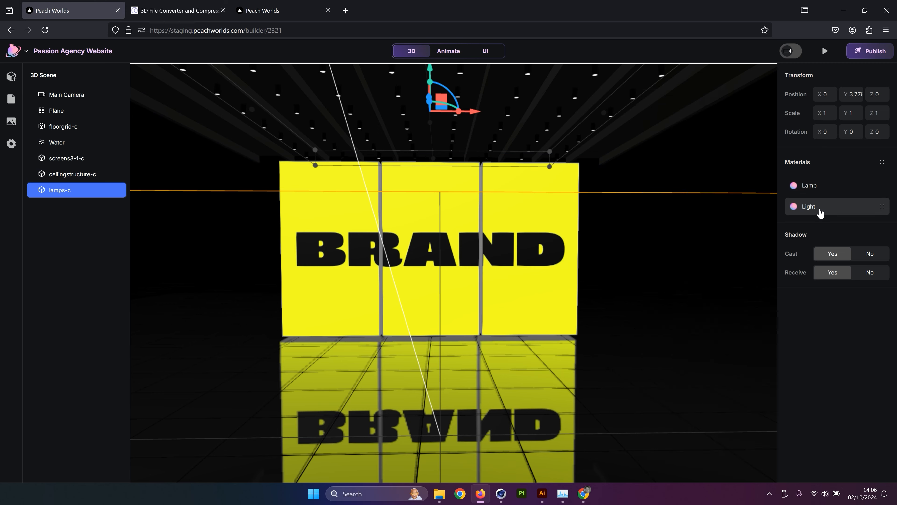
pyautogui.click(693, 379)
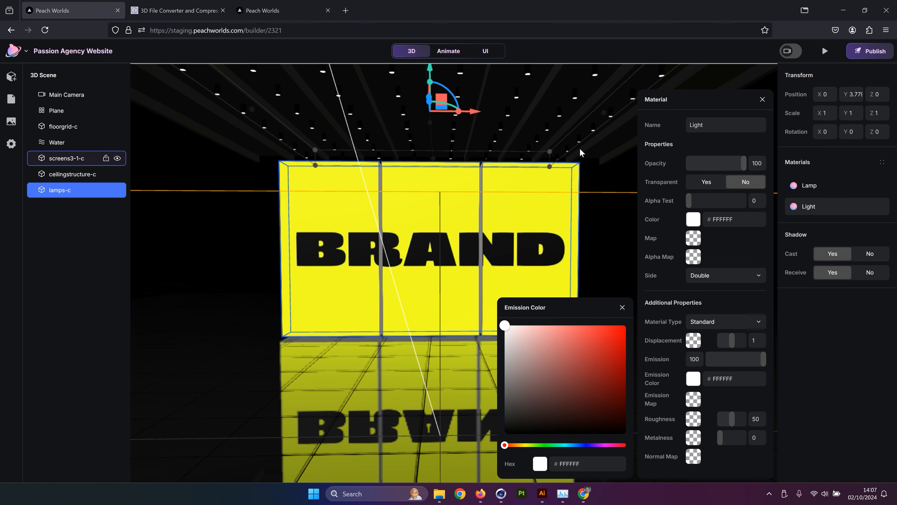
pyautogui.click(623, 307)
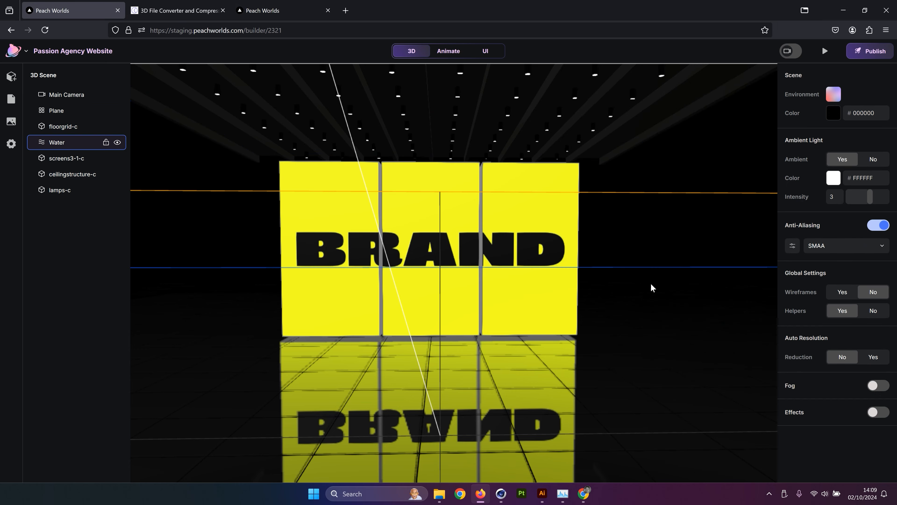
# Try the color 323232 on the brand screens' Display material and undo the change.
pyautogui.moveTo(650, 285); pyautogui.dragTo(777, 298)
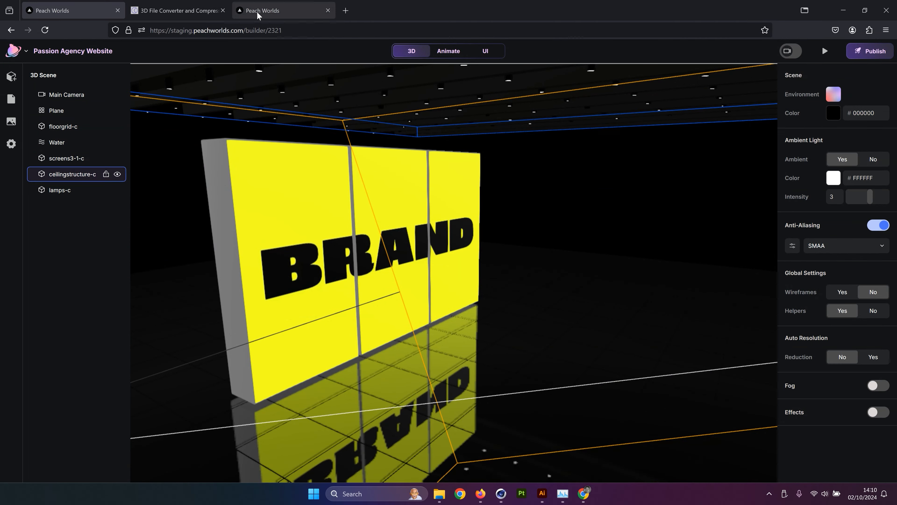
pyautogui.moveTo(489, 180); pyautogui.dragTo(266, 164)
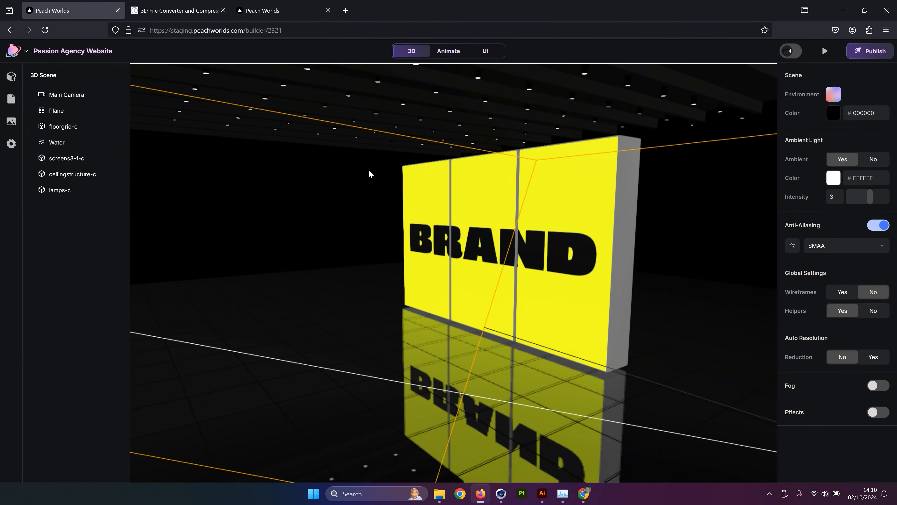
pyautogui.moveTo(369, 169); pyautogui.dragTo(456, 145)
pyautogui.click(529, 212)
pyautogui.click(812, 185)
pyautogui.click(693, 219)
pyautogui.write('323232')
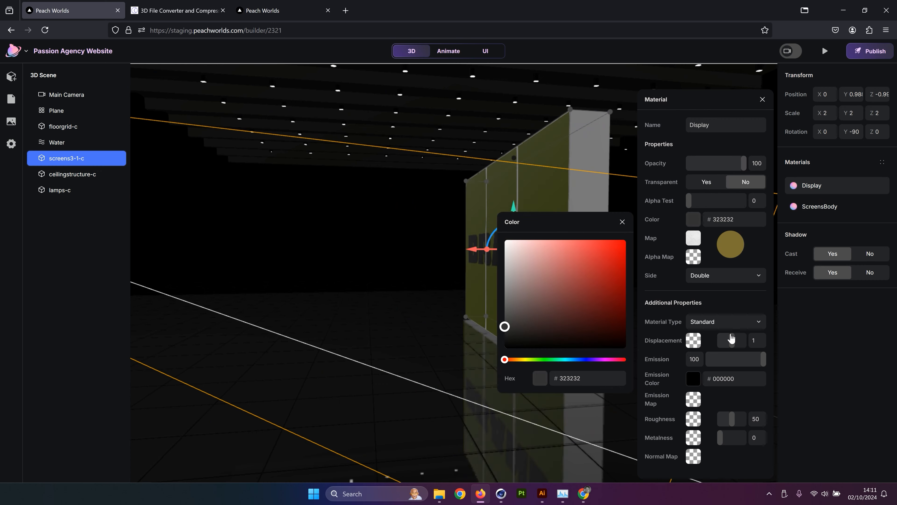
pyautogui.hotkey('ctrl', 'z')
pyautogui.hotkey('ctrl', 'z')
# Set the ScreensBody material's color to 323232, raise its Metalness to the maximum and slightly lower its Roughness.
pyautogui.click(820, 206)
pyautogui.doubleClick(741, 220)
pyautogui.write('323232')
pyautogui.moveTo(720, 437); pyautogui.dragTo(745, 437)
pyautogui.moveTo(731, 419); pyautogui.dragTo(728, 421)
pyautogui.click(820, 185)
pyautogui.click(308, 212)
# Replace the map texture of the screens' Display material with the VideoBackground MP4 video.
pyautogui.moveTo(307, 212); pyautogui.dragTo(398, 228)
pyautogui.moveTo(432, 192); pyautogui.dragTo(399, 264)
pyautogui.click(59, 177)
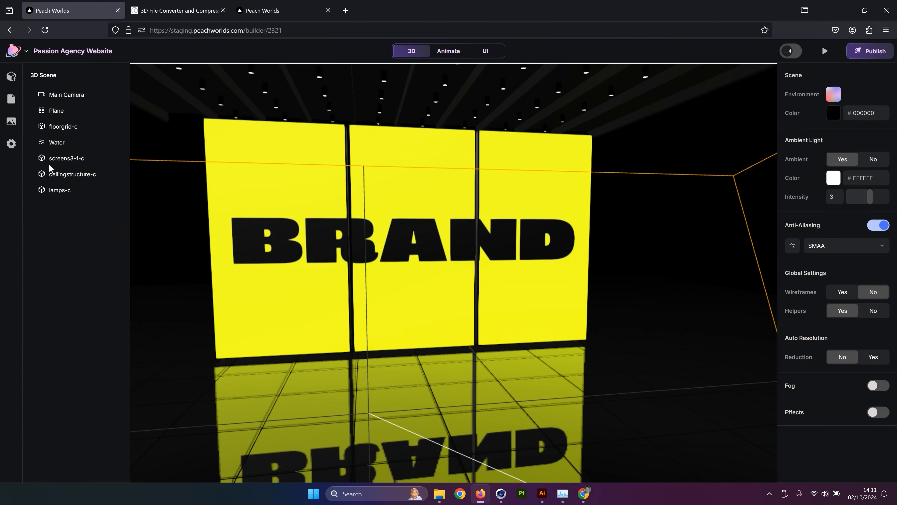
pyautogui.click(284, 209)
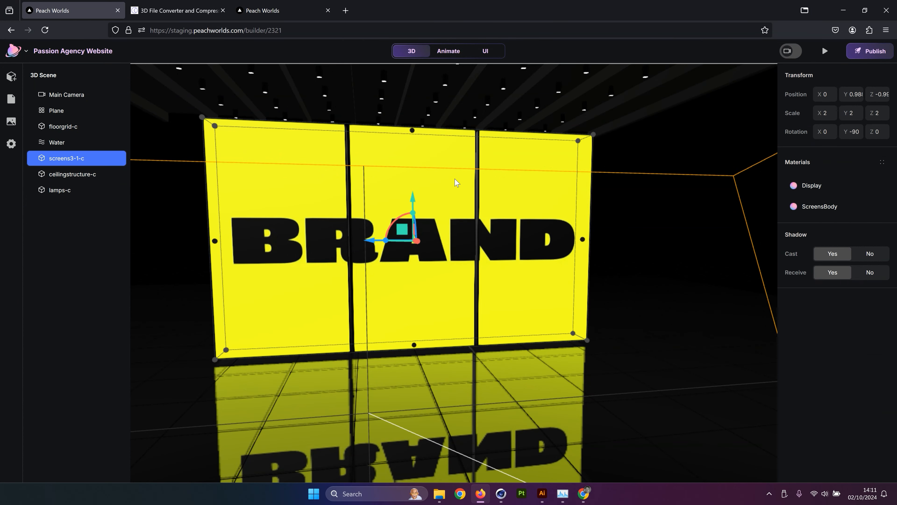
pyautogui.click(808, 188)
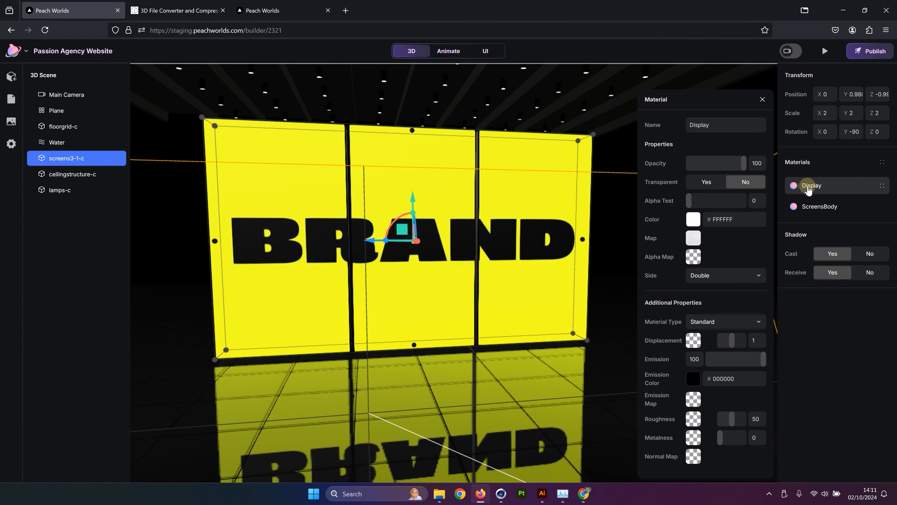
pyautogui.click(693, 239)
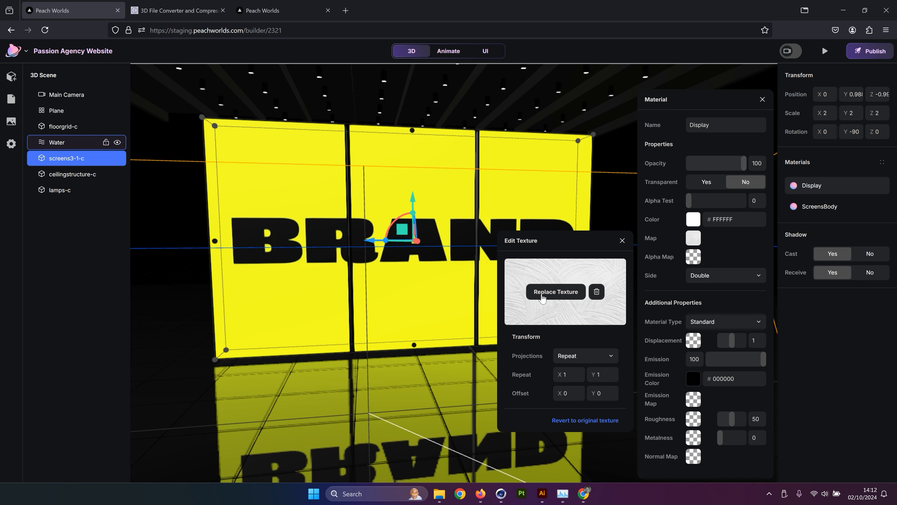
pyautogui.click(560, 299)
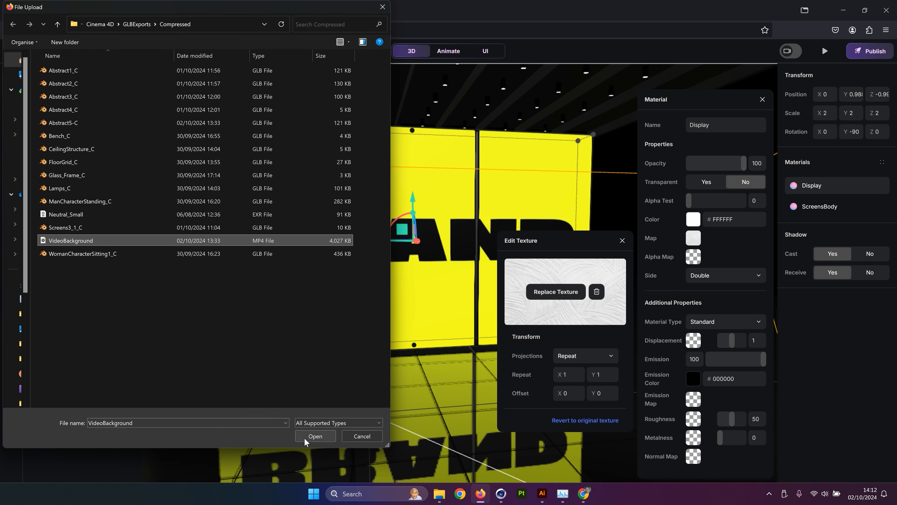
pyautogui.click(322, 163)
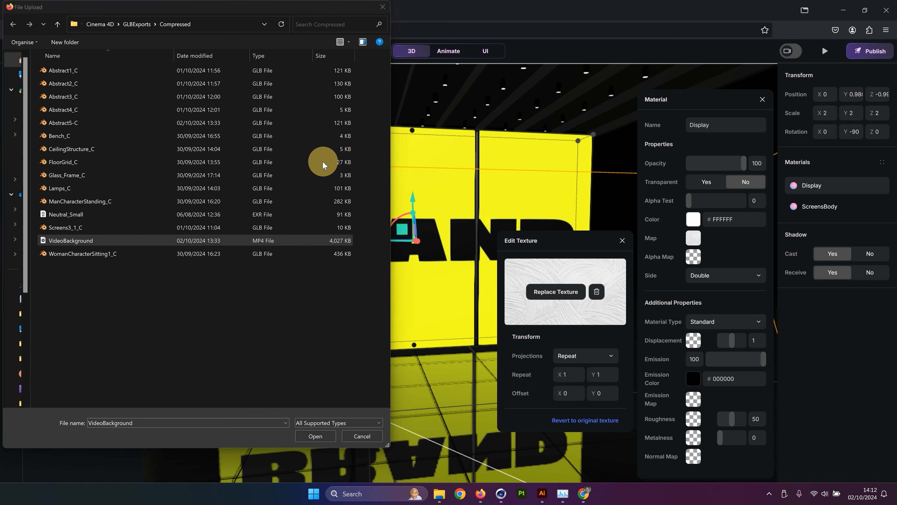
pyautogui.click(77, 242)
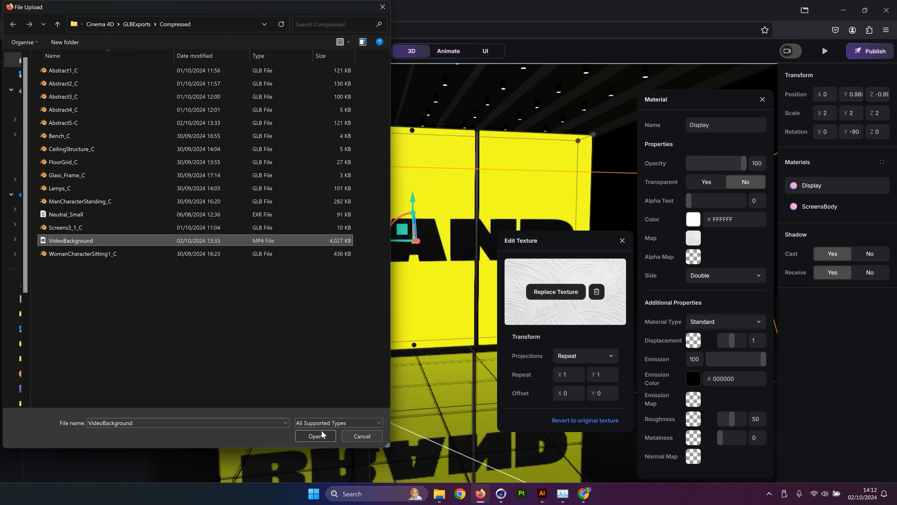
pyautogui.click(320, 438)
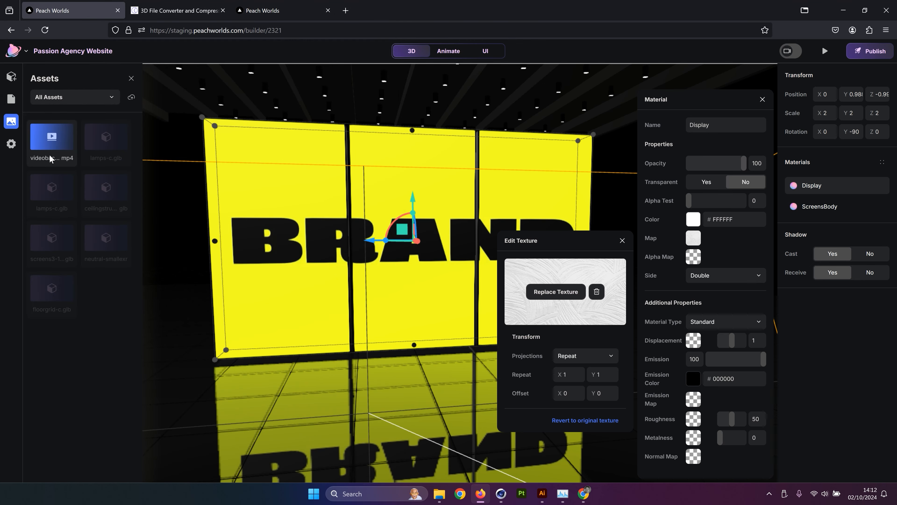
pyautogui.click(50, 139)
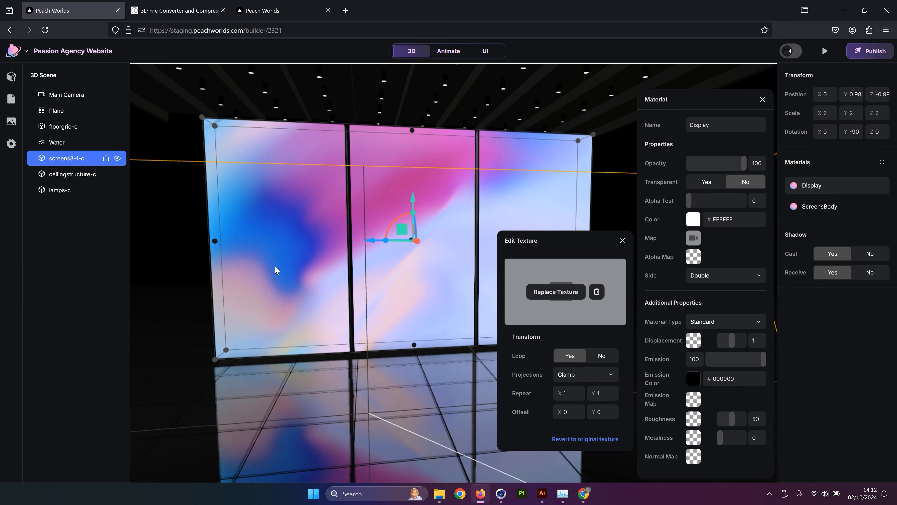
# Add a spot light to the scene and raise it to about Y 1.276.
pyautogui.click(491, 208)
pyautogui.click(546, 113)
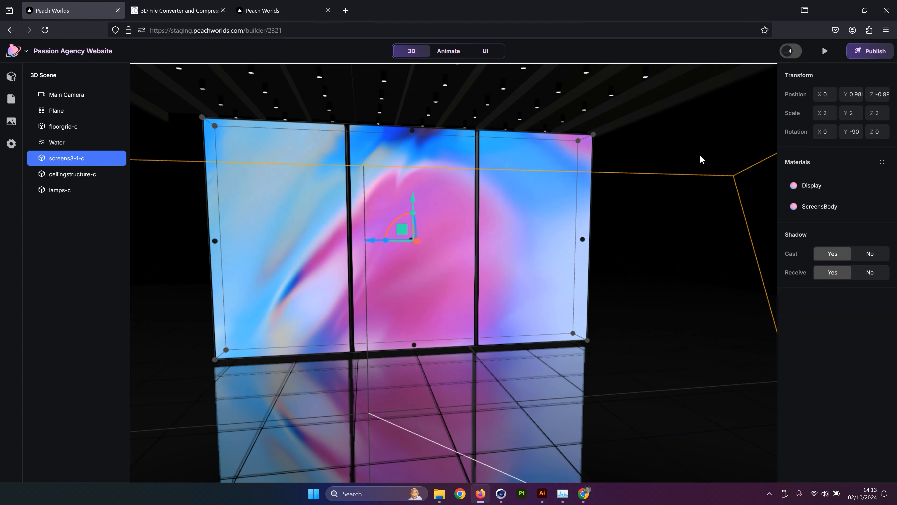
pyautogui.moveTo(700, 155); pyautogui.dragTo(318, 164)
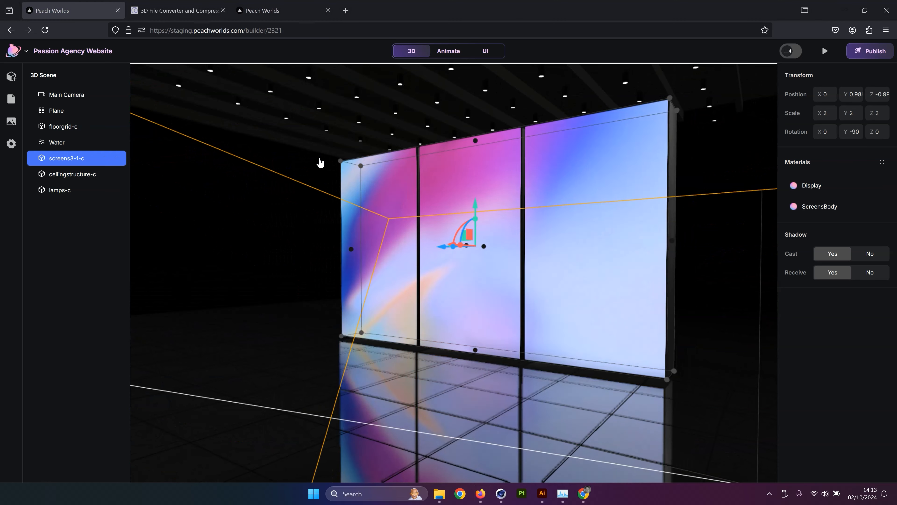
pyautogui.click(12, 77)
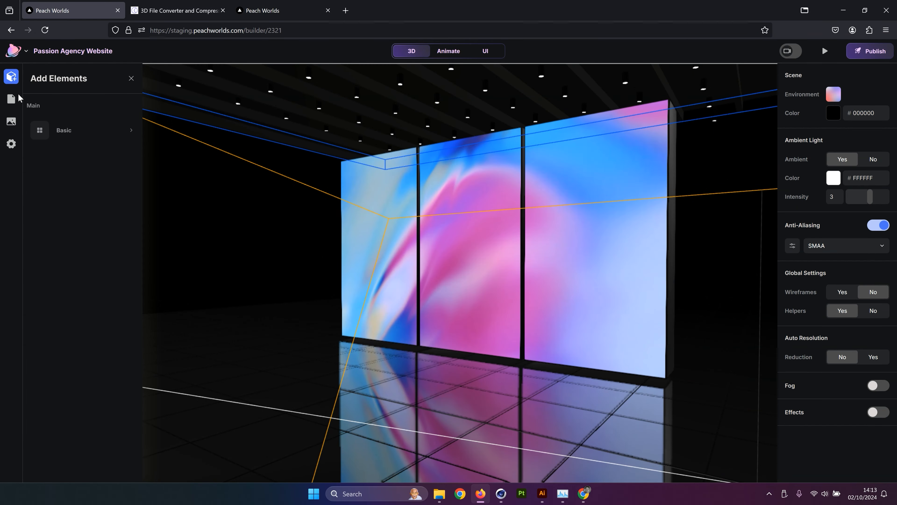
pyautogui.click(81, 130)
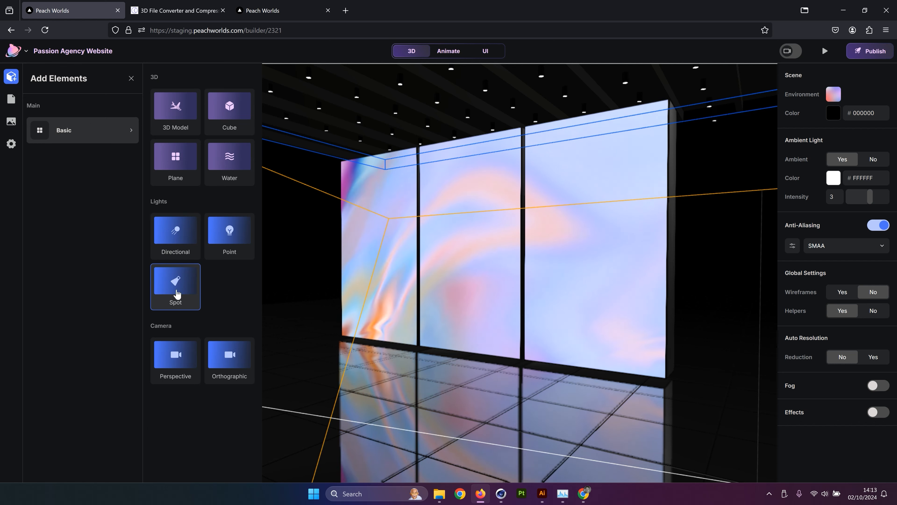
pyautogui.click(170, 287)
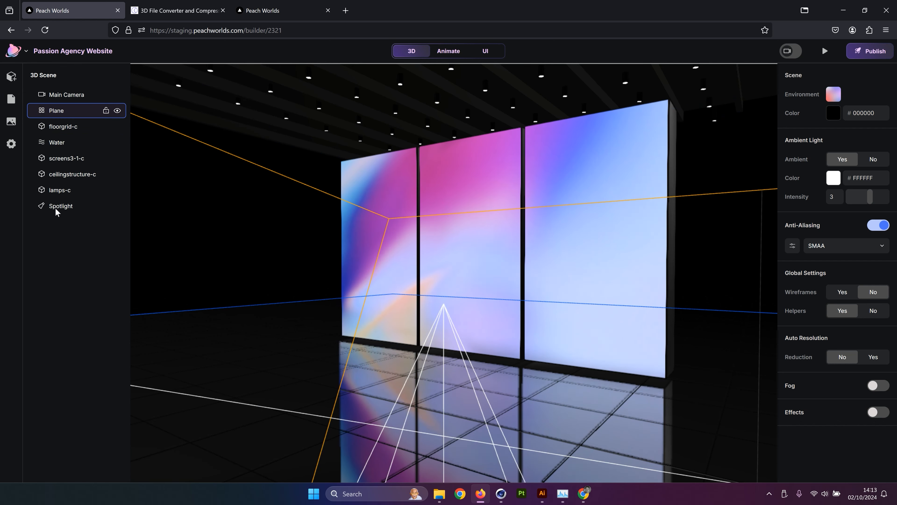
pyautogui.click(59, 205)
pyautogui.moveTo(459, 295); pyautogui.dragTo(461, 184)
# Rotate the spotlight away from the screens, setting its X rotation to -90.
pyautogui.moveTo(533, 123); pyautogui.dragTo(477, 281)
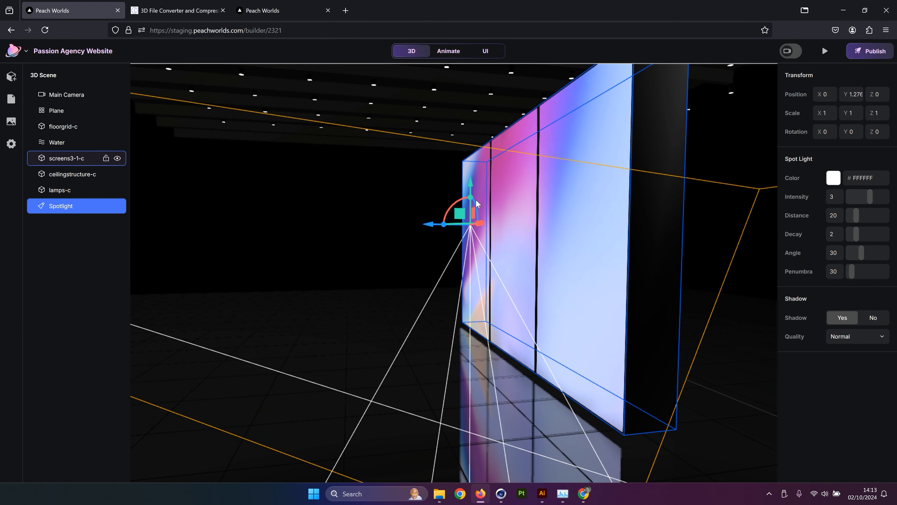
pyautogui.moveTo(515, 141); pyautogui.dragTo(721, 134)
pyautogui.moveTo(509, 146); pyautogui.dragTo(653, 167)
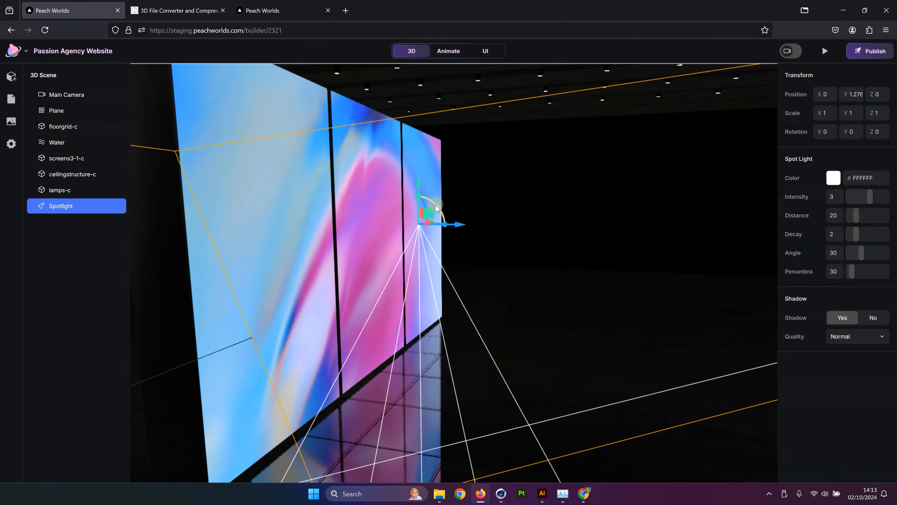
pyautogui.moveTo(441, 208); pyautogui.dragTo(511, 207)
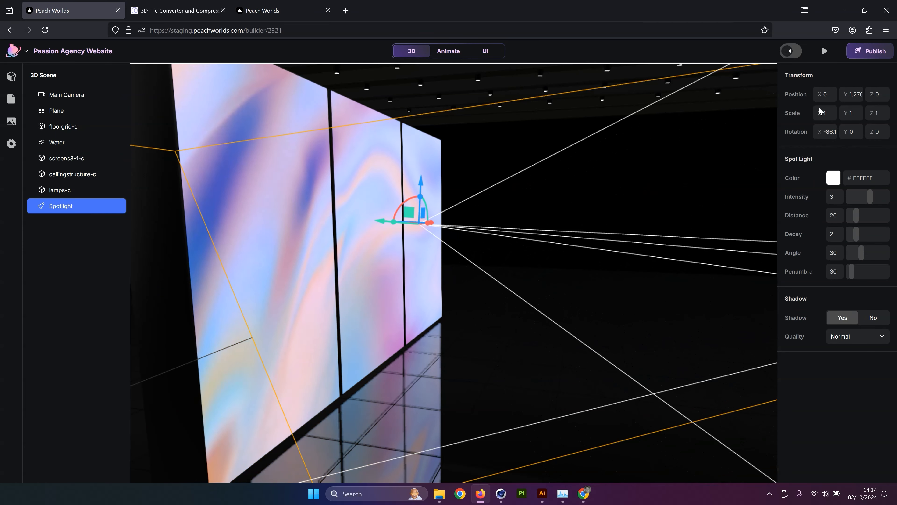
pyautogui.click(825, 132)
pyautogui.write('-')
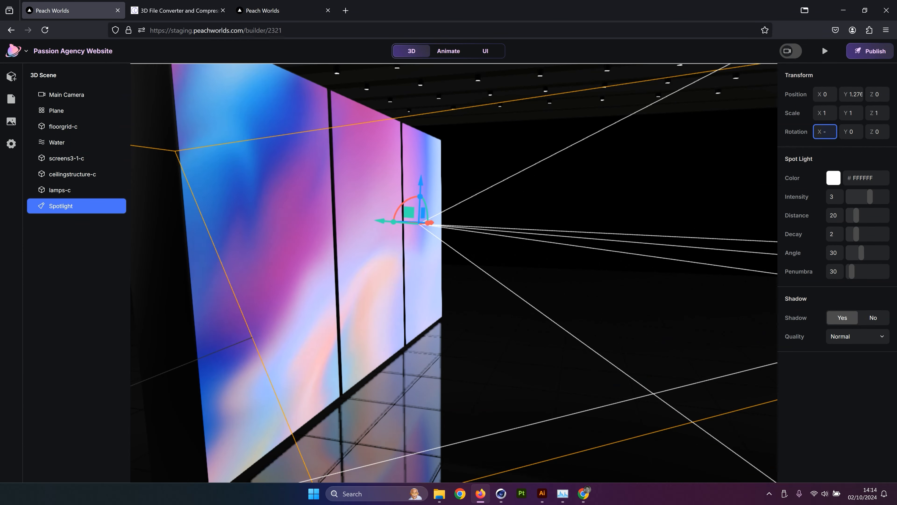
pyautogui.write('3')
pyautogui.press('BackSpace')
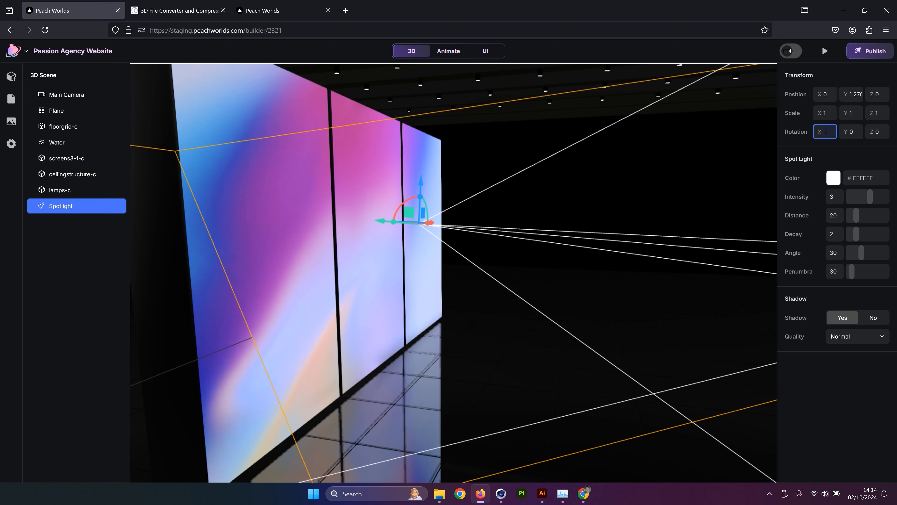
pyautogui.write('90')
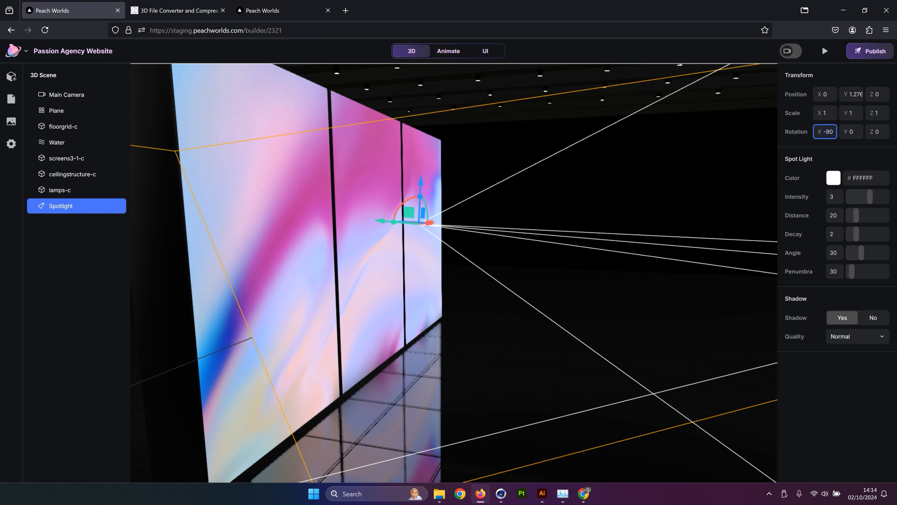
pyautogui.press('Return')
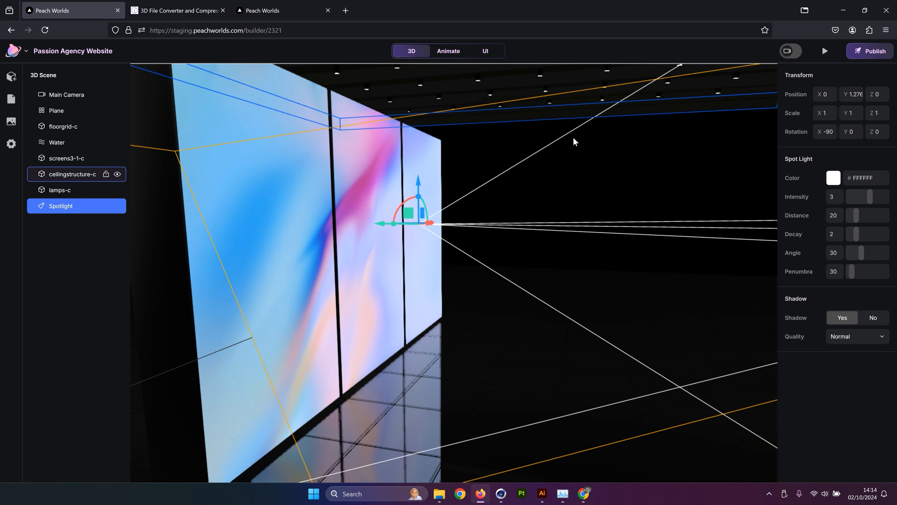
# Set the spotlight's Decay to 0 and its Angle to 80.
pyautogui.moveTo(527, 170); pyautogui.dragTo(640, 176)
pyautogui.moveTo(561, 191); pyautogui.dragTo(543, 194)
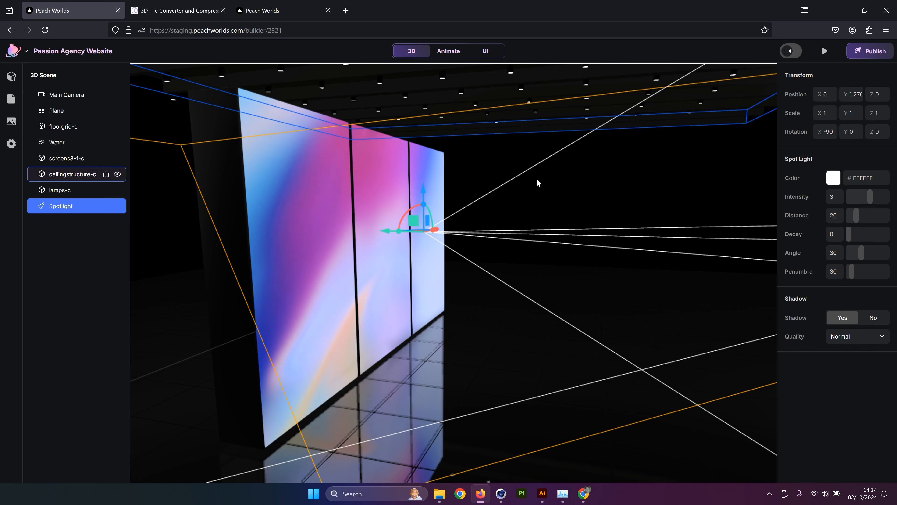
pyautogui.moveTo(862, 253); pyautogui.dragTo(882, 257)
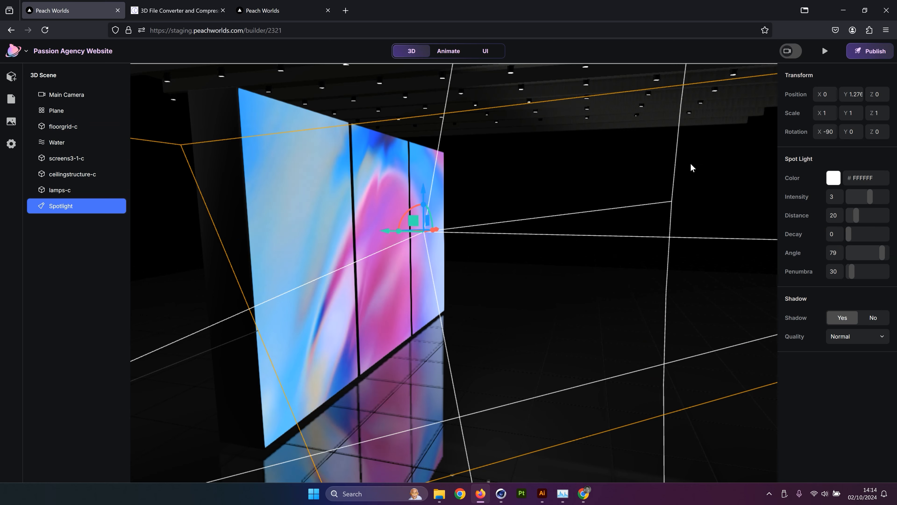
pyautogui.moveTo(690, 164); pyautogui.dragTo(657, 159)
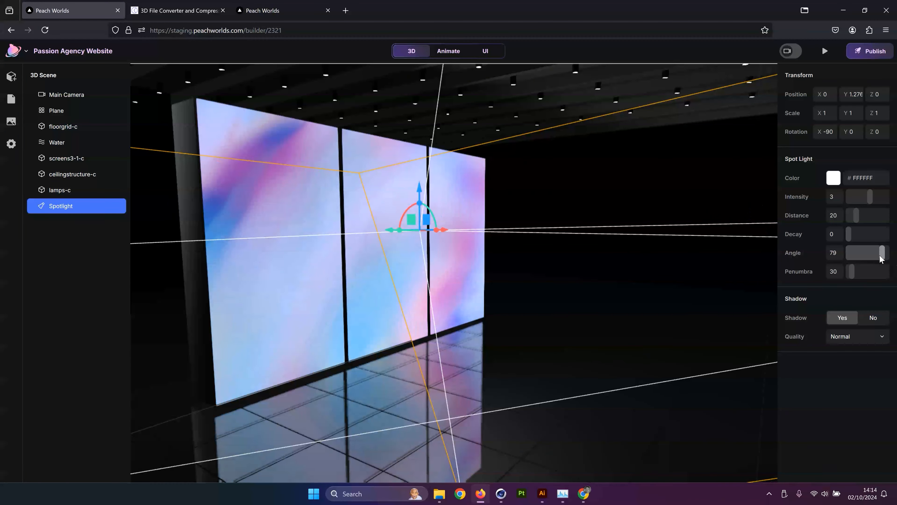
pyautogui.moveTo(885, 258); pyautogui.dragTo(845, 253)
pyautogui.click(828, 257)
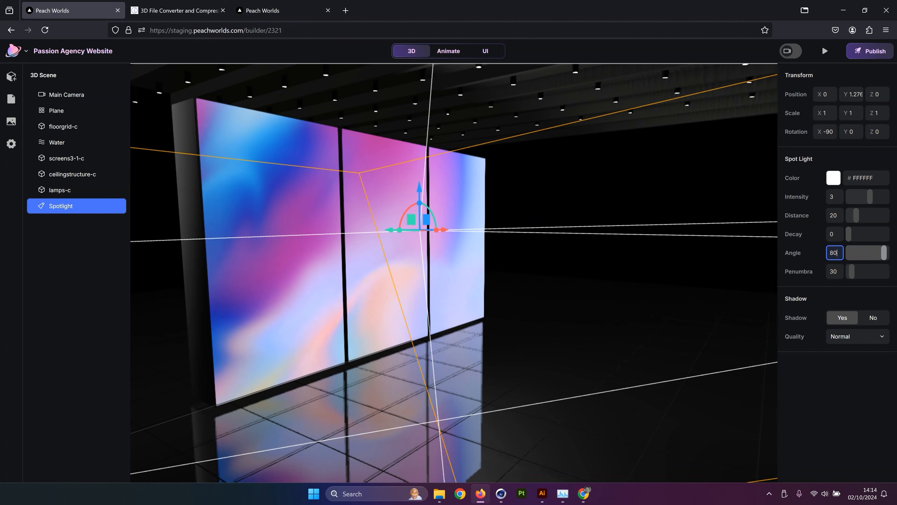
# Raise the spotlight towards the ceiling structure by setting its Y position to about 2.55.
pyautogui.moveTo(684, 111); pyautogui.dragTo(601, 145)
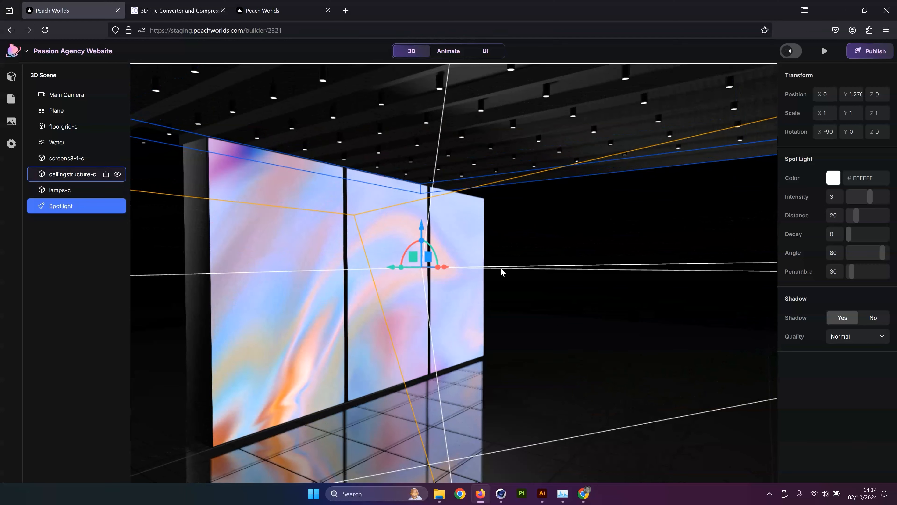
pyautogui.moveTo(584, 206)
pyautogui.mouseDown()
pyautogui.moveTo(559, 248)
pyautogui.moveTo(588, 230)
pyautogui.moveTo(568, 244)
pyautogui.moveTo(587, 202)
pyautogui.mouseUp()
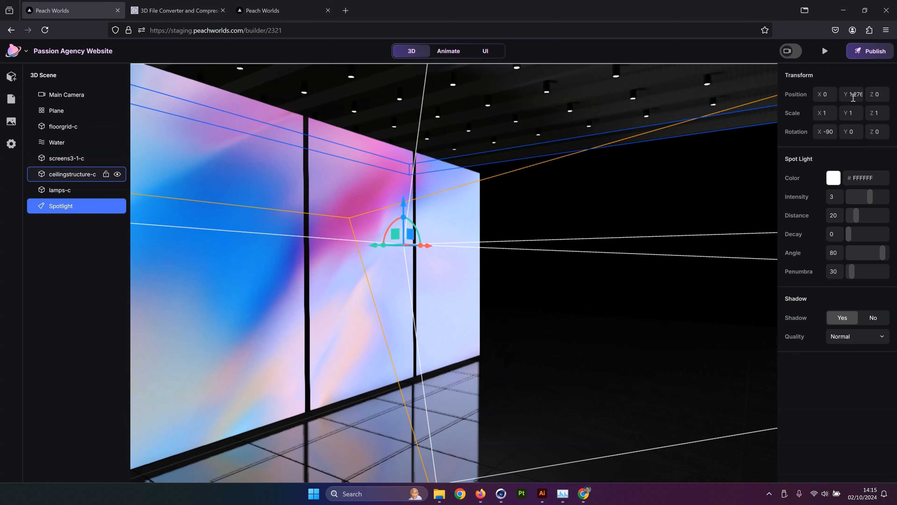
pyautogui.hotkey('ctrl', 'a')
pyautogui.hotkey('ctrl', 'v')
pyautogui.press('Return')
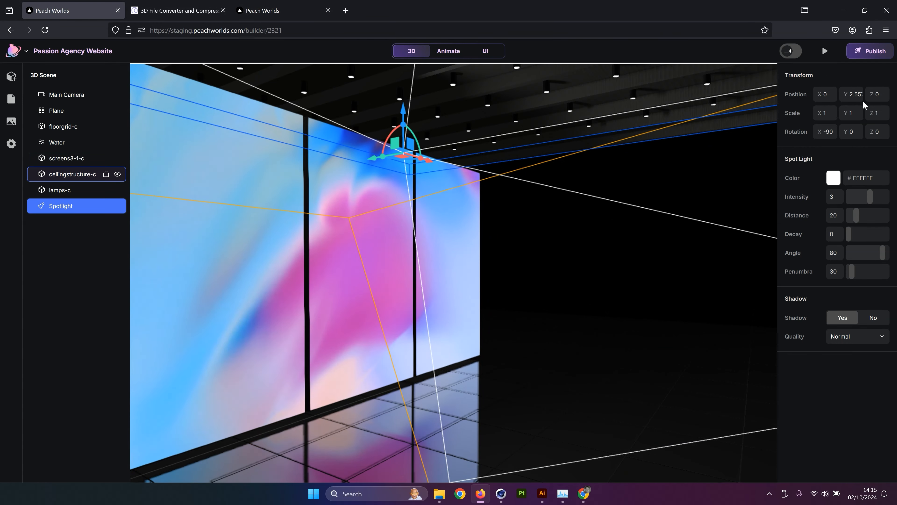
# Tilt the spotlight slightly downward by setting its X rotation to -74.
pyautogui.moveTo(595, 117)
pyautogui.mouseDown()
pyautogui.moveTo(579, 110)
pyautogui.moveTo(587, 133)
pyautogui.mouseUp()
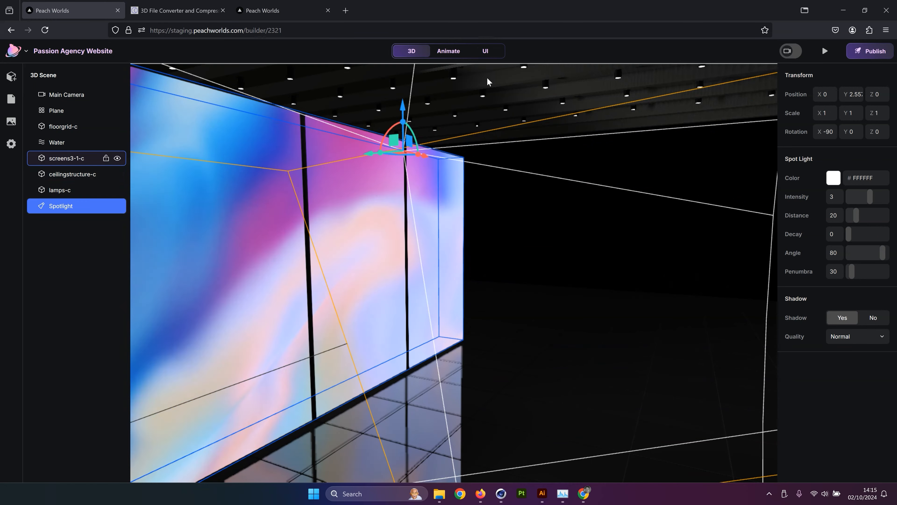
pyautogui.moveTo(386, 135); pyautogui.dragTo(395, 128)
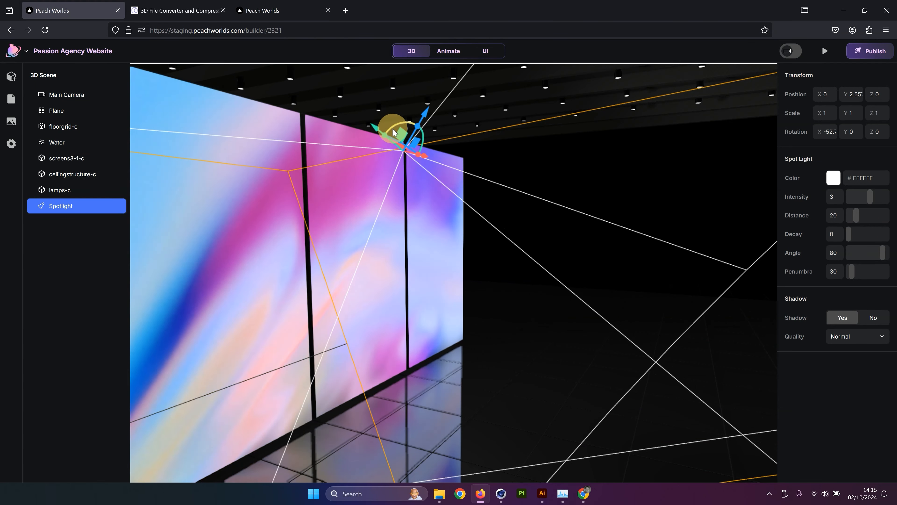
pyautogui.doubleClick(828, 132)
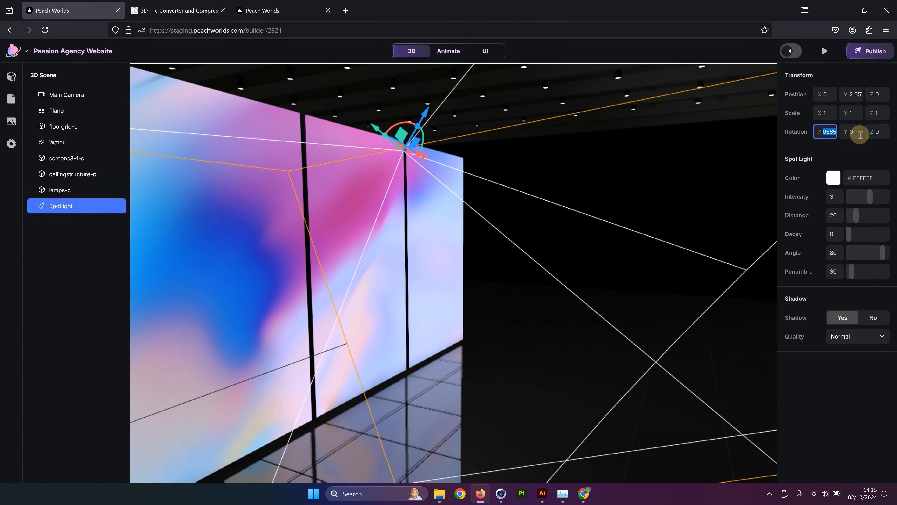
pyautogui.write('-74')
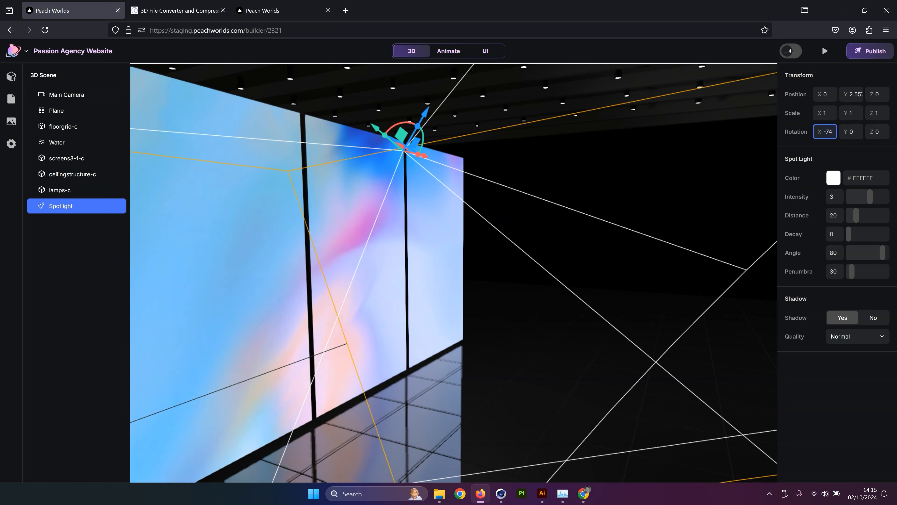
pyautogui.press('Return')
# Move the spotlight back towards the screens by setting its Z position to about -1.06.
pyautogui.scroll(-5, 461, 203)
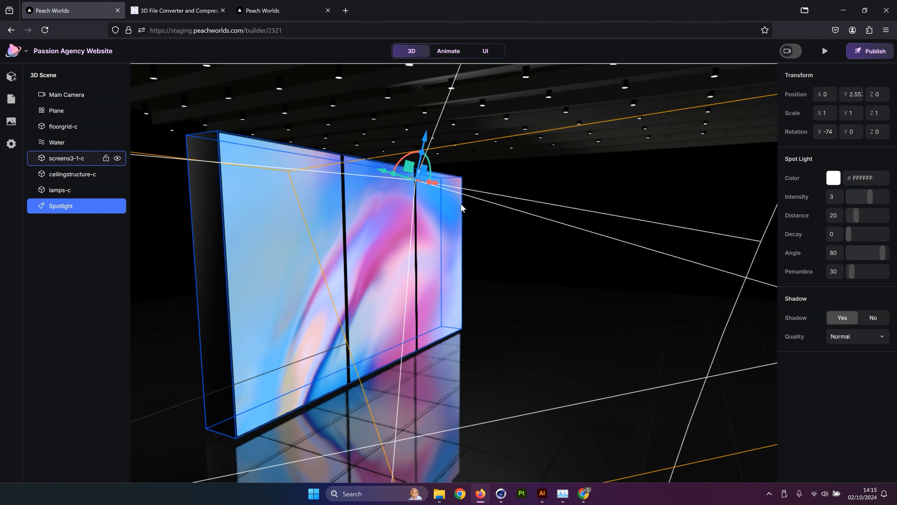
pyautogui.moveTo(482, 202); pyautogui.dragTo(374, 216)
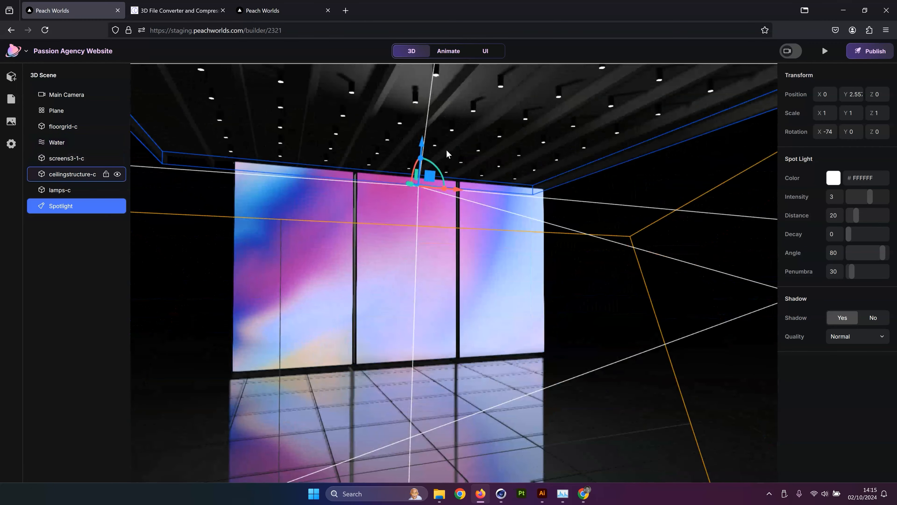
pyautogui.moveTo(493, 258); pyautogui.dragTo(494, 164)
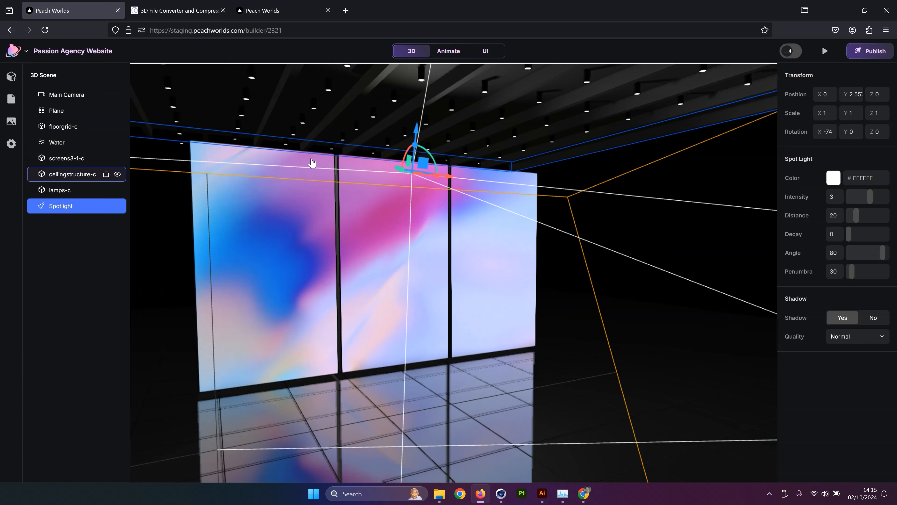
pyautogui.moveTo(880, 95); pyautogui.dragTo(865, 102)
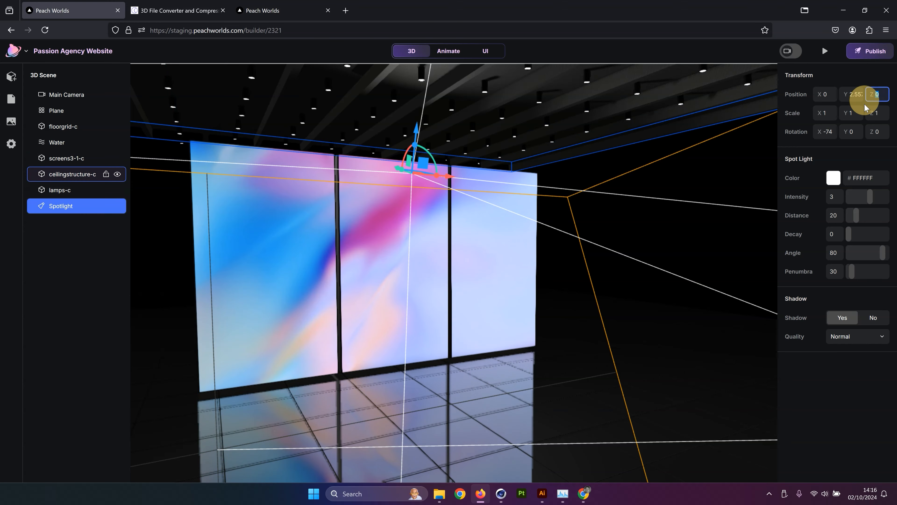
pyautogui.hotkey('ctrl', 'v')
pyautogui.press('Return')
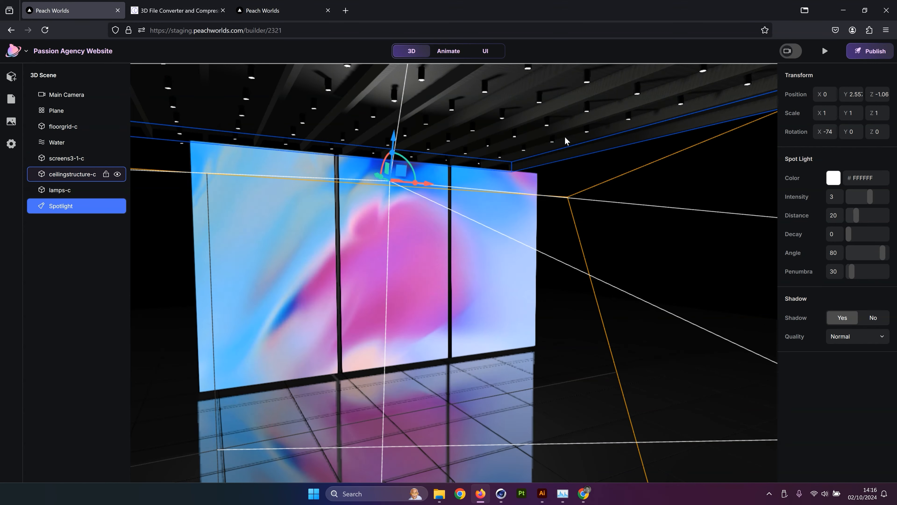
# Change the spotlight's color to the purple 6038FF.
pyautogui.moveTo(611, 147); pyautogui.dragTo(501, 240)
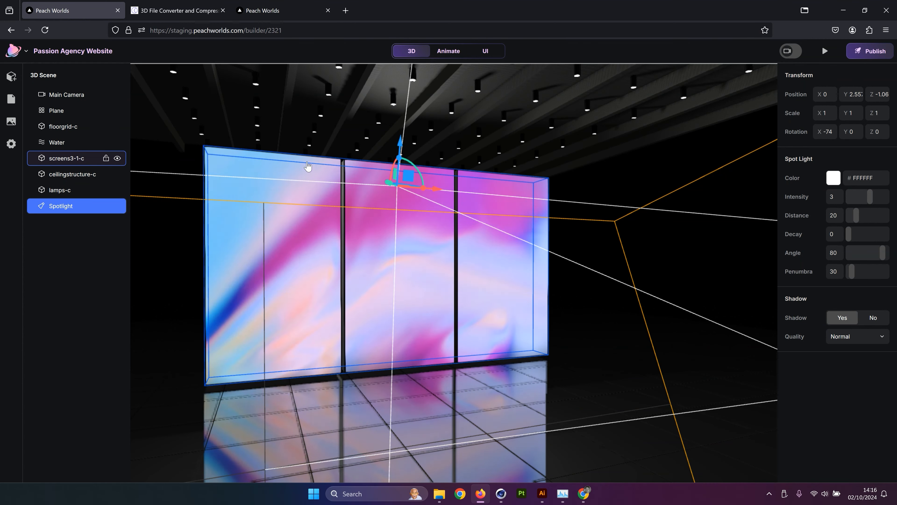
pyautogui.click(833, 177)
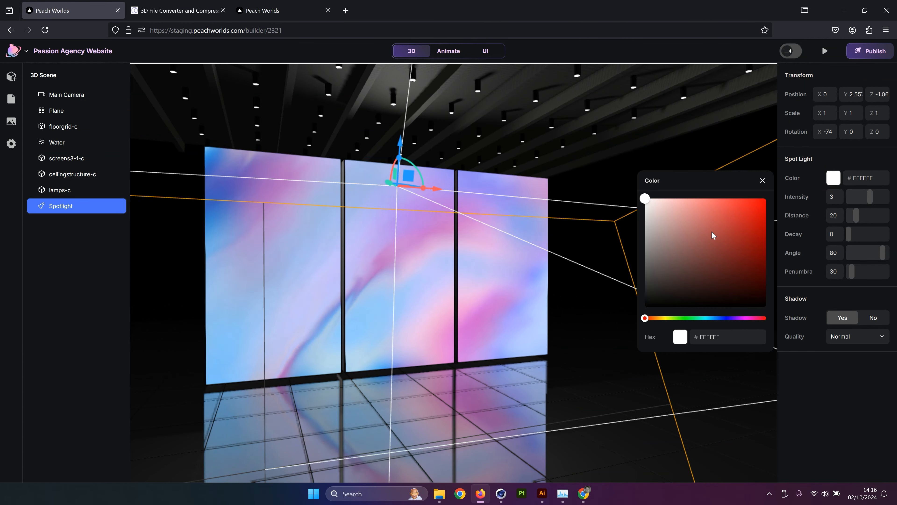
pyautogui.click(729, 318)
pyautogui.click(699, 209)
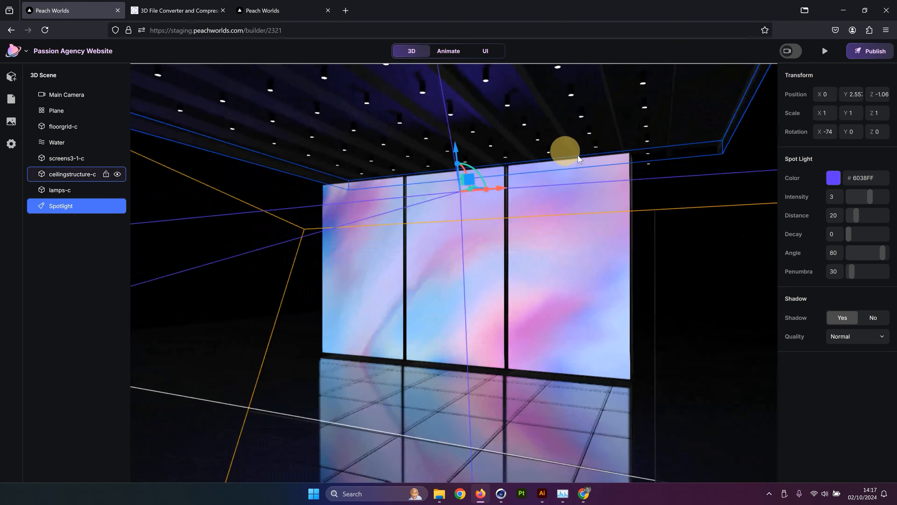
# Inspect the purple lighting on the ceiling structure and reflective floor from the front at different distances.
pyautogui.moveTo(565, 150); pyautogui.dragTo(617, 180)
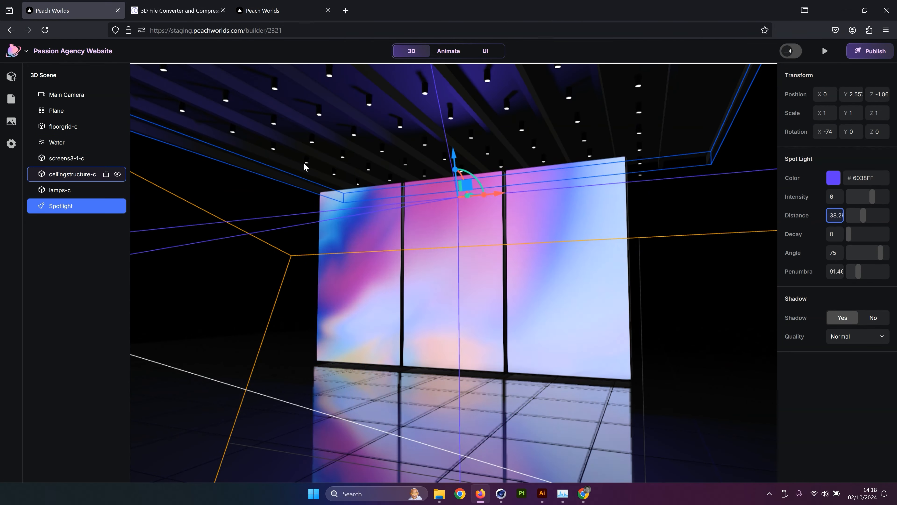
pyautogui.click(615, 195)
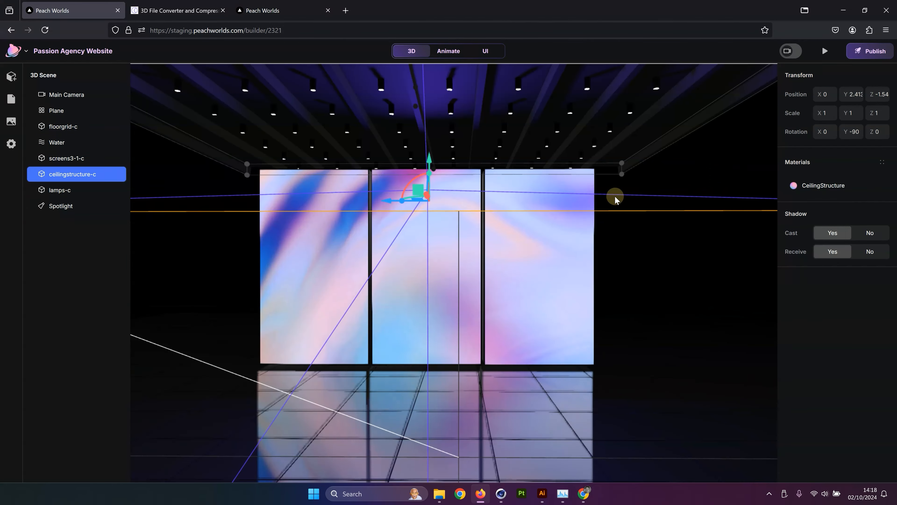
pyautogui.moveTo(605, 200); pyautogui.dragTo(605, 179)
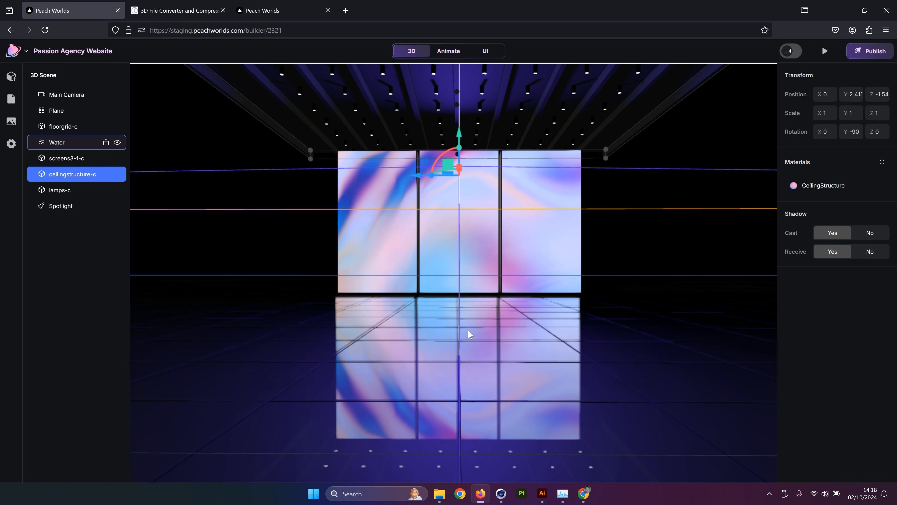
pyautogui.scroll(5, 469, 331)
pyautogui.scroll(-7, 485, 308)
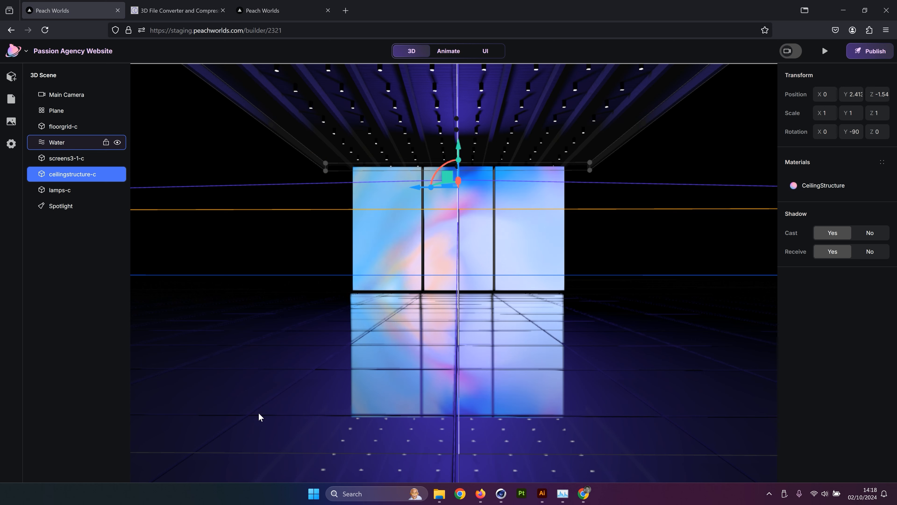
# Select the Water surface under the floor grid and darken its color to the grey A6A6A6.
pyautogui.click(492, 312)
pyautogui.moveTo(492, 312); pyautogui.dragTo(424, 262)
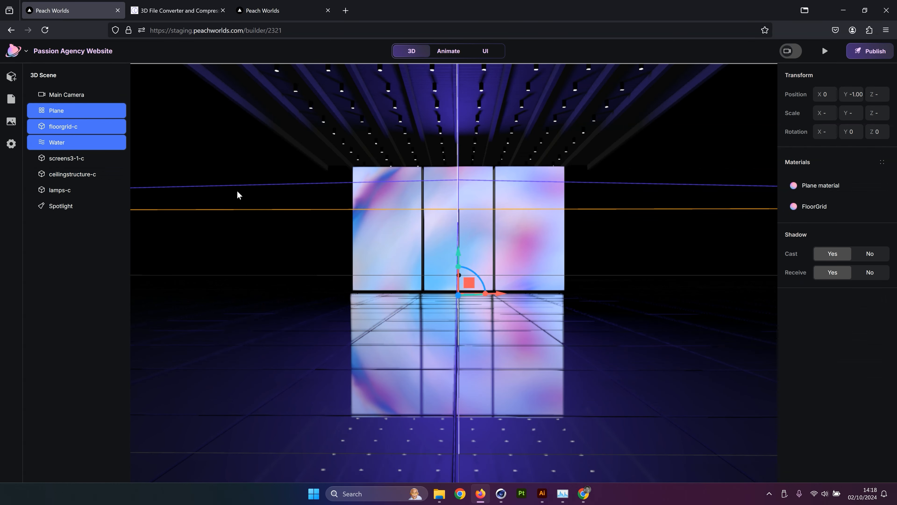
pyautogui.click(294, 163)
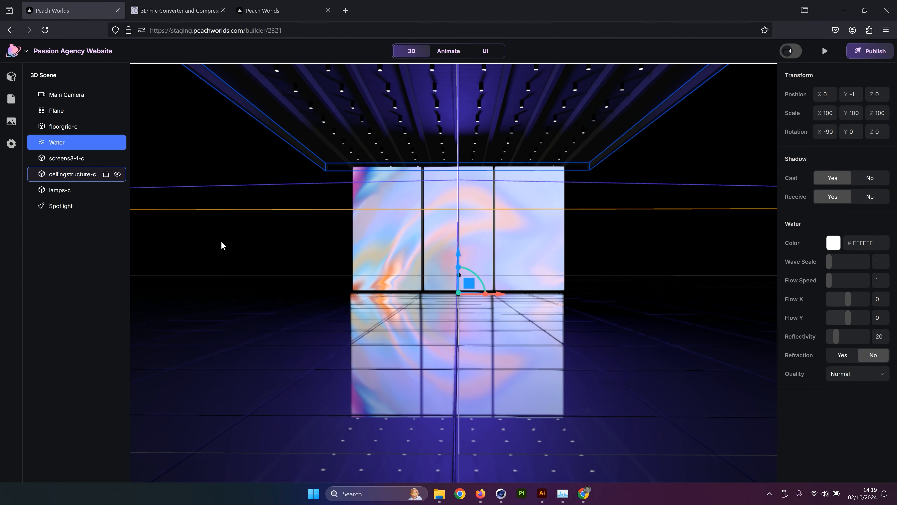
pyautogui.click(830, 244)
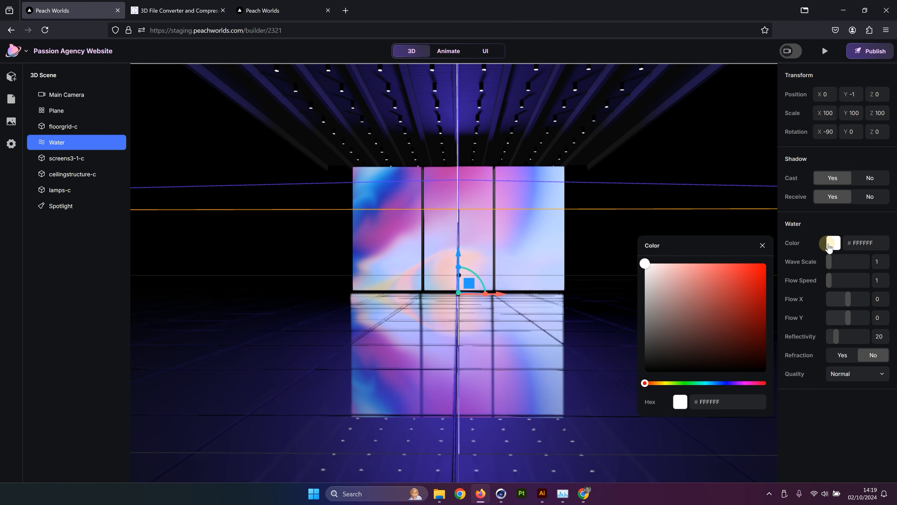
pyautogui.moveTo(644, 265); pyautogui.dragTo(644, 301)
pyautogui.doubleClick(857, 244)
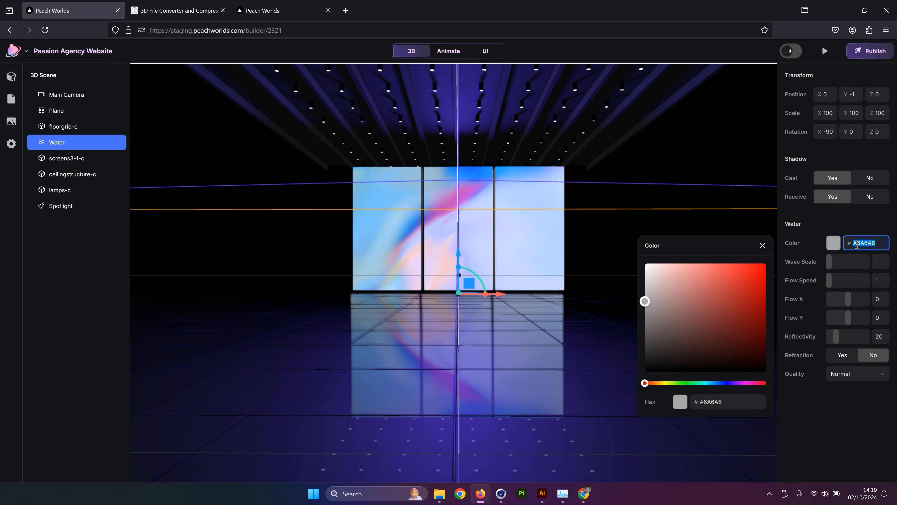
pyautogui.click(265, 173)
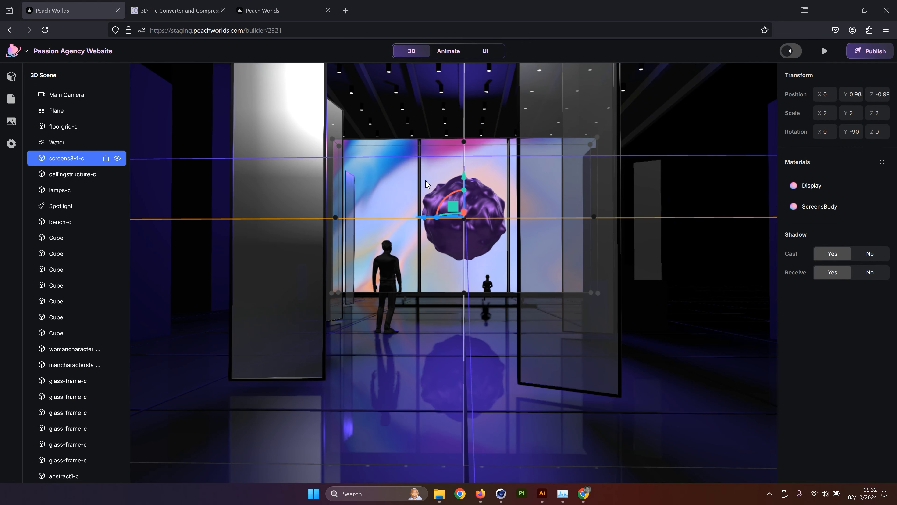
# Examine the abstract sphere, human figures, cubes and glass frames in front of the screens from different distances.
pyautogui.click(428, 199)
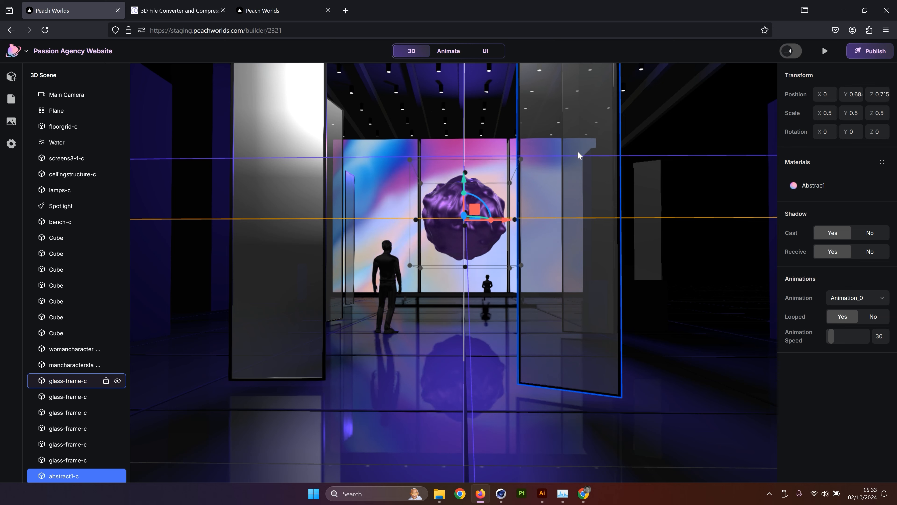
pyautogui.scroll(-5, 594, 142)
pyautogui.scroll(4, 595, 141)
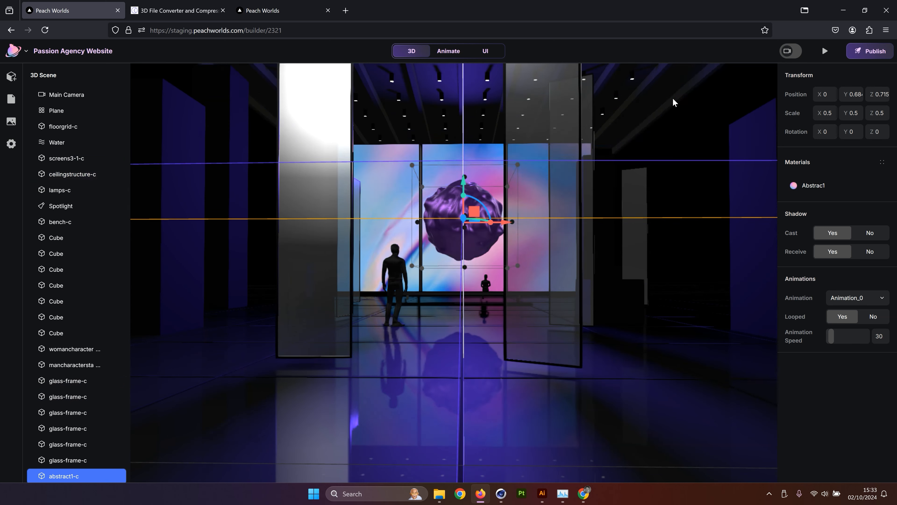
pyautogui.moveTo(673, 97)
pyautogui.mouseDown()
pyautogui.moveTo(660, 102)
pyautogui.moveTo(681, 95)
pyautogui.moveTo(668, 99)
pyautogui.mouseUp()
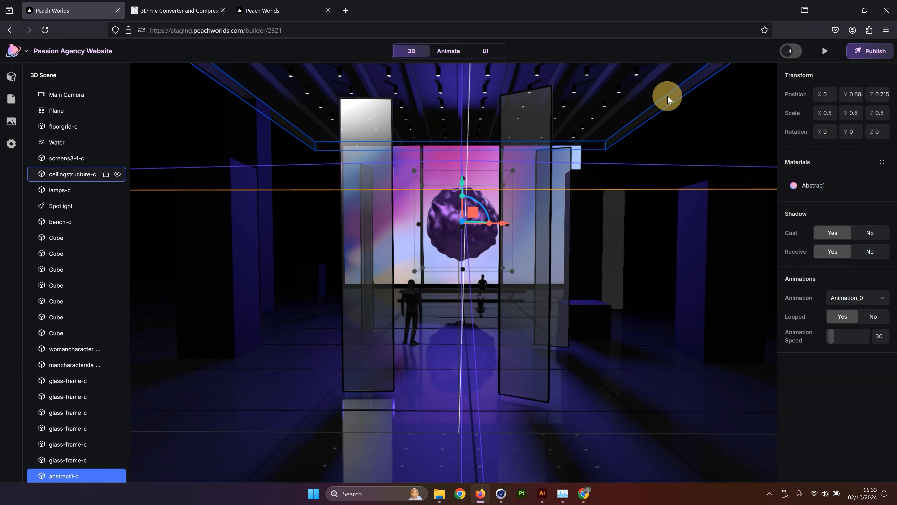
pyautogui.scroll(5, 606, 177)
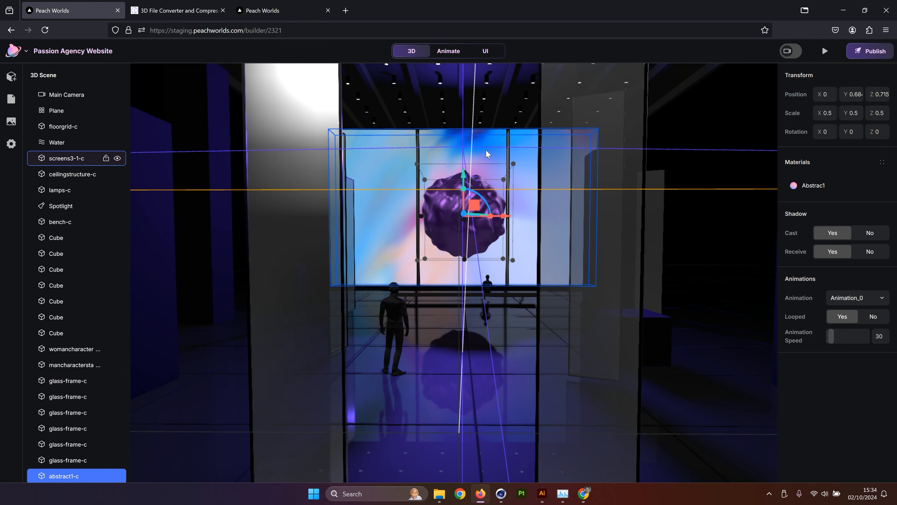
pyautogui.scroll(-5, 455, 73)
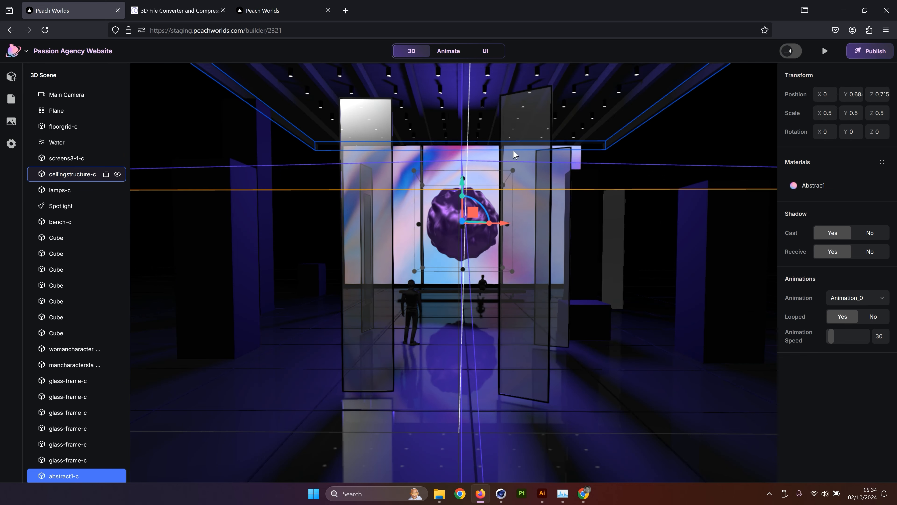
pyautogui.scroll(5, 545, 126)
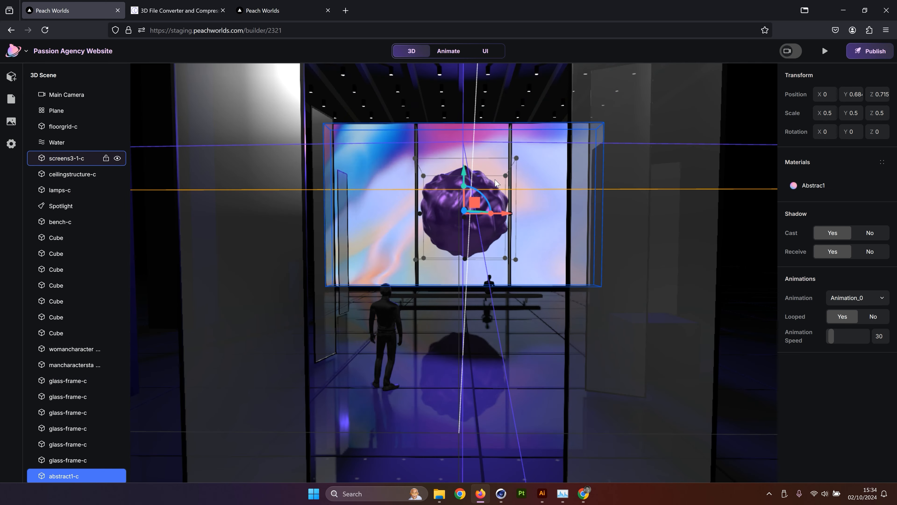
pyautogui.scroll(-3, 522, 159)
pyautogui.moveTo(494, 178); pyautogui.dragTo(494, 168)
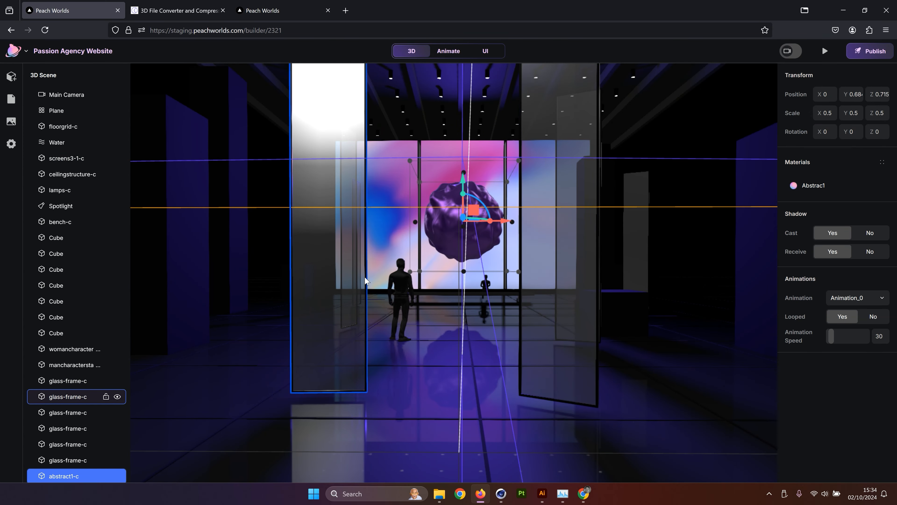
pyautogui.scroll(2, 427, 273)
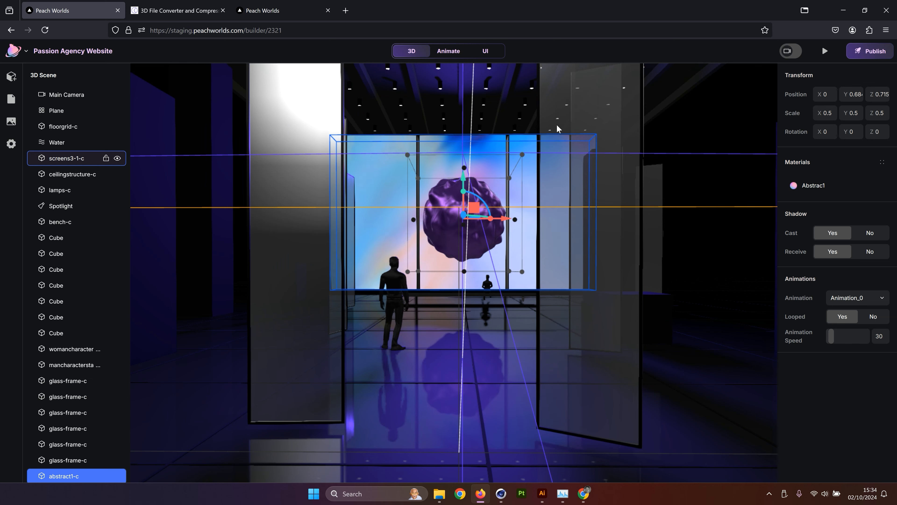
# Create a library material named GlassLib and assign it to the glass of the front right glass frame.
pyautogui.click(579, 276)
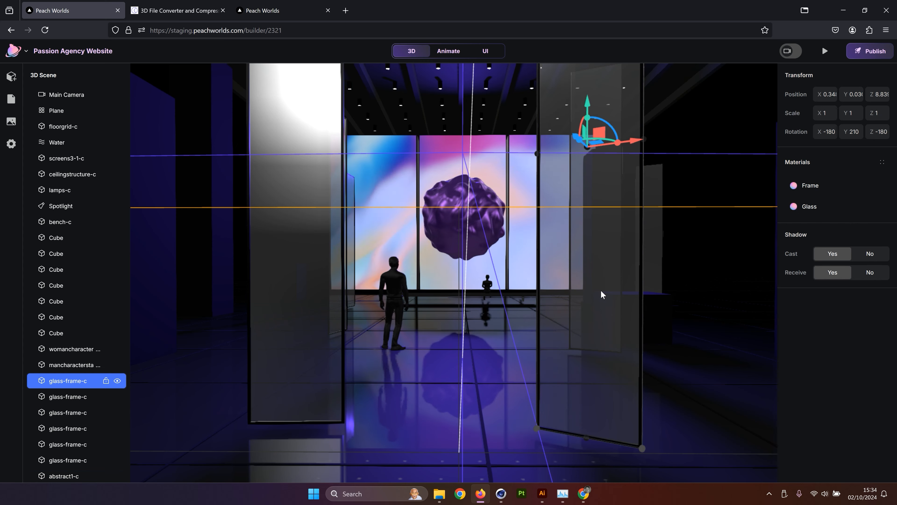
pyautogui.scroll(-3, 601, 289)
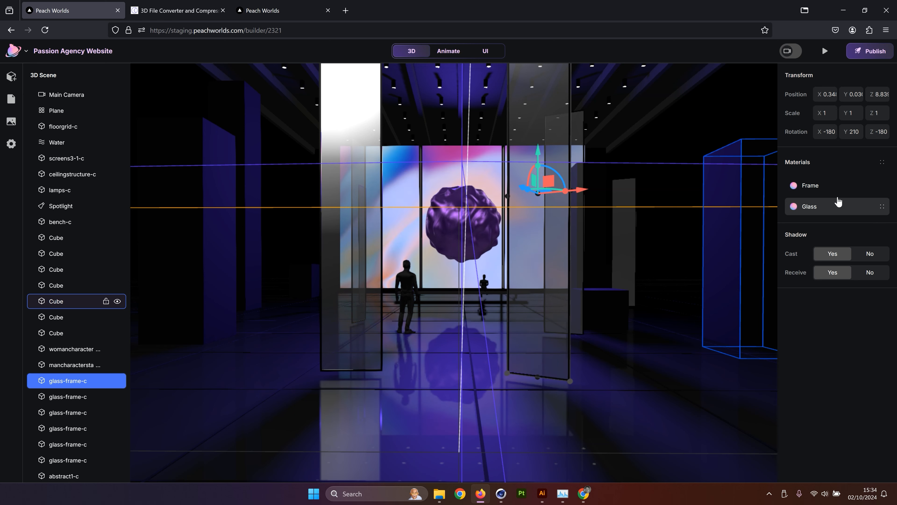
pyautogui.click(882, 207)
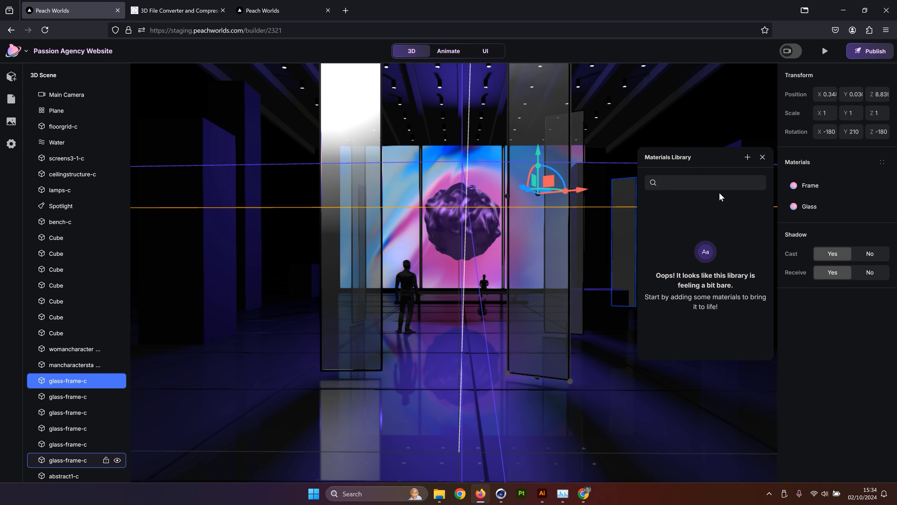
pyautogui.click(748, 158)
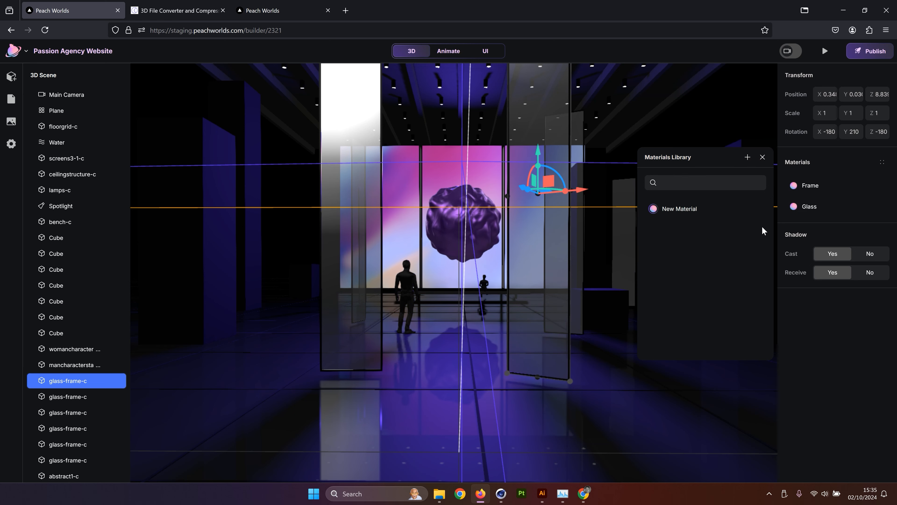
pyautogui.click(687, 208)
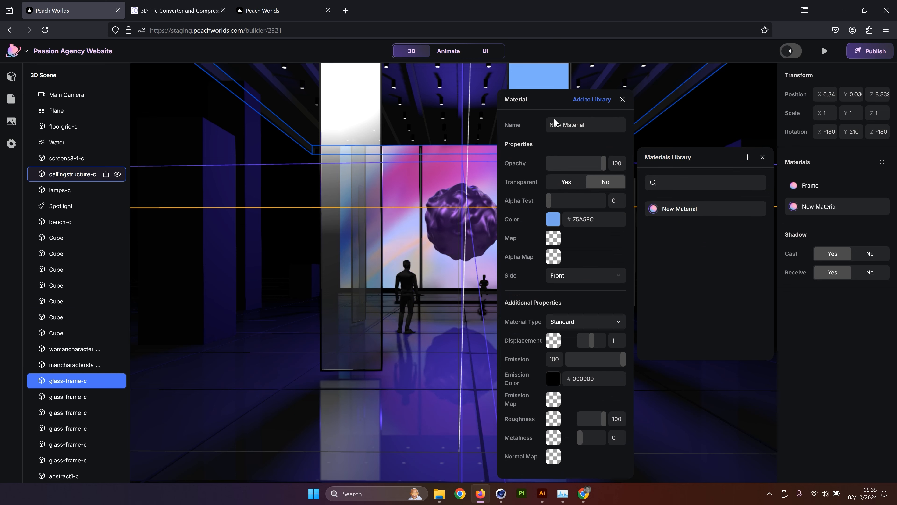
pyautogui.moveTo(595, 127); pyautogui.dragTo(548, 126)
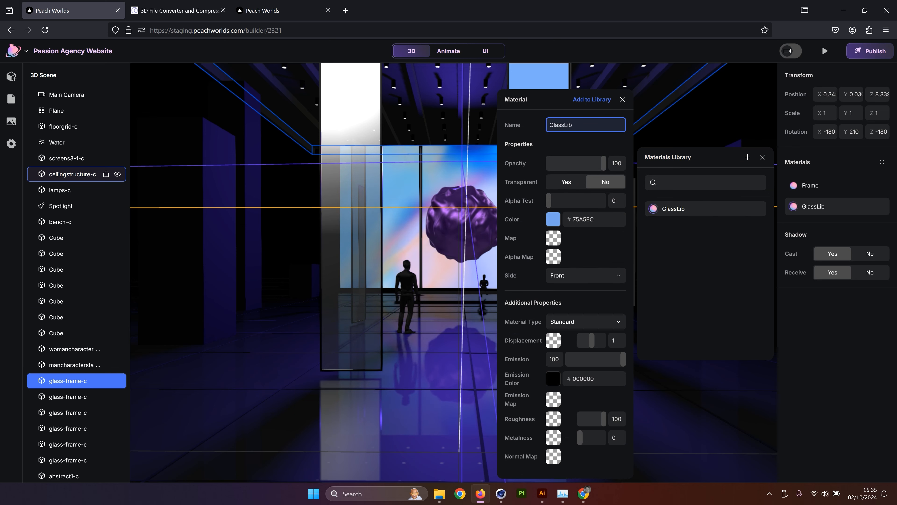
pyautogui.click(603, 142)
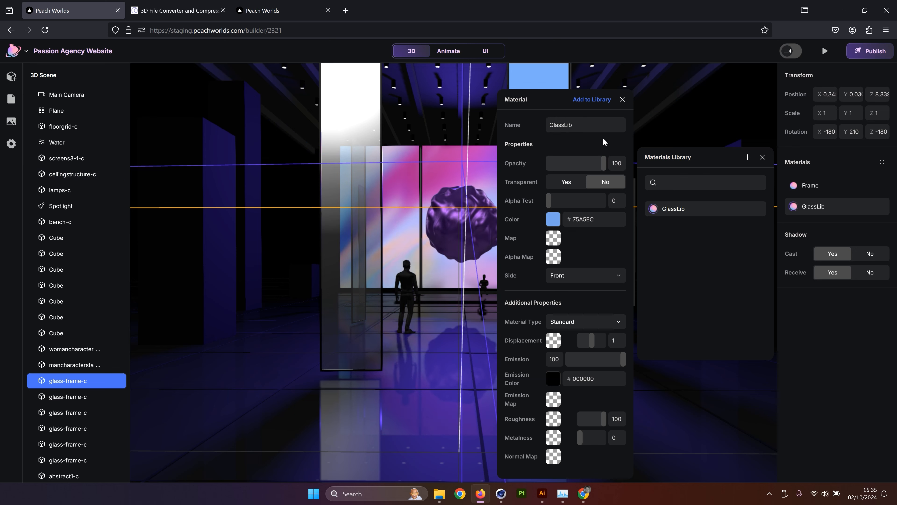
# Make the GlassLib material transparent with opacity 60, metalness 100 and roughness 19.
pyautogui.write('60')
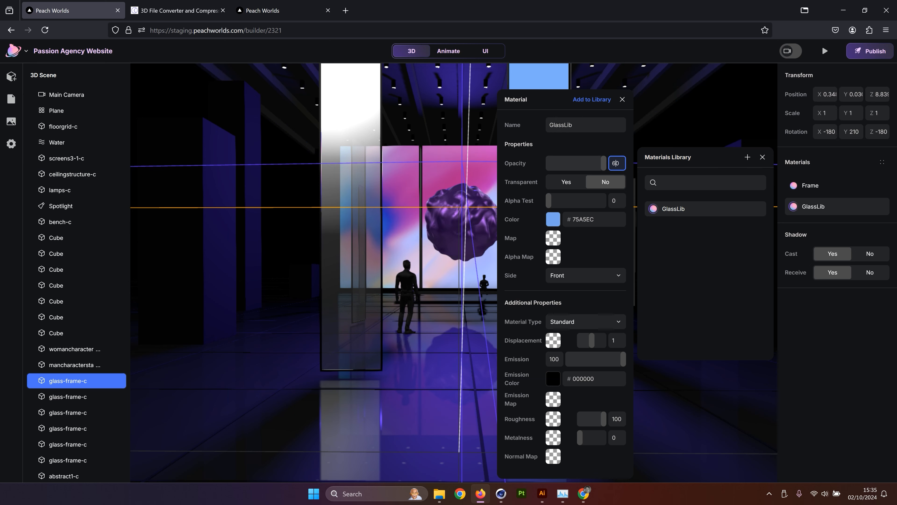
pyautogui.press('Return')
pyautogui.click(570, 185)
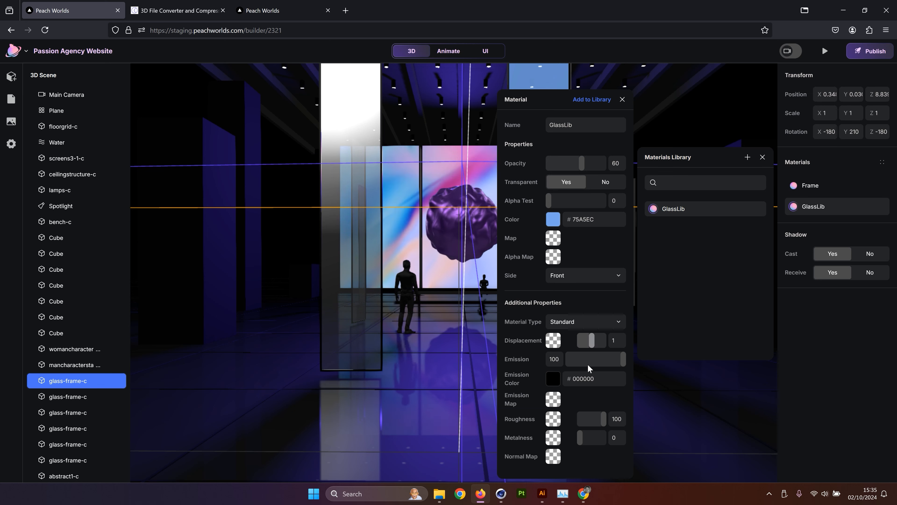
pyautogui.moveTo(584, 439); pyautogui.dragTo(608, 420)
pyautogui.write('1')
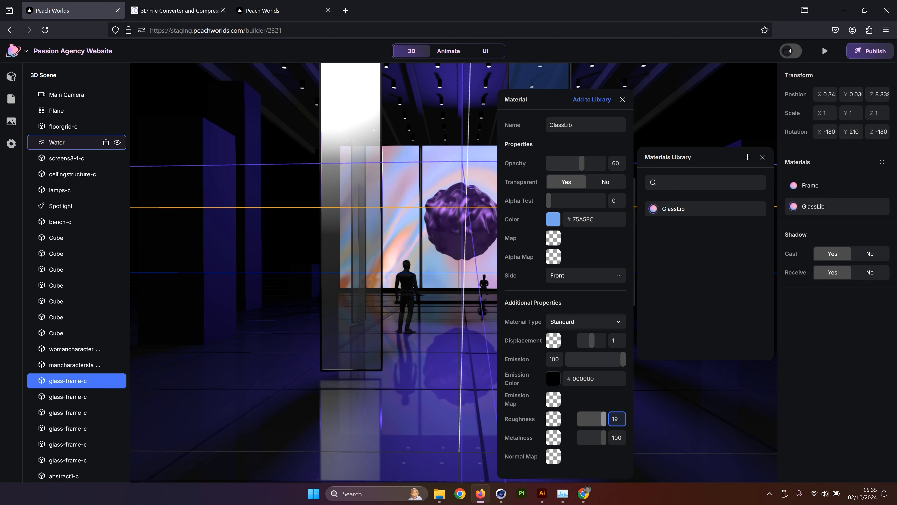
pyautogui.write('9')
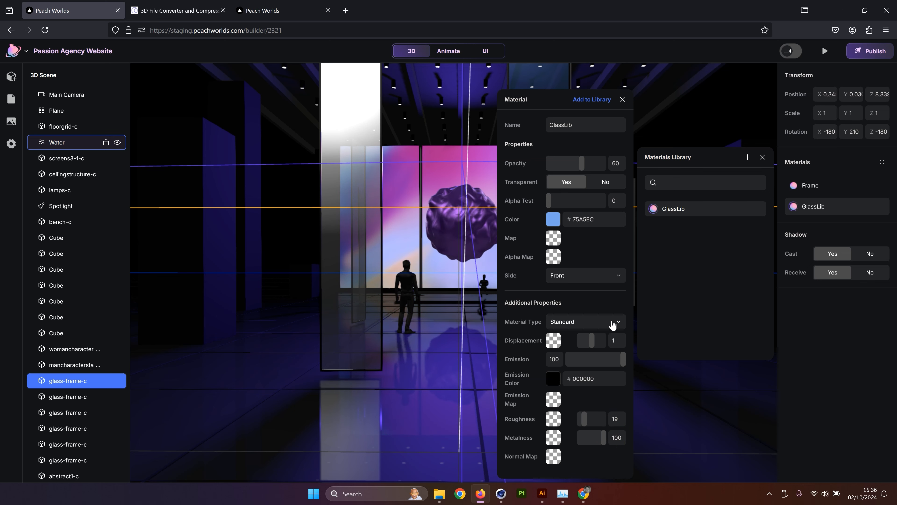
# Change the GlassLib color to the muted purple 6D539C and close the material settings and library.
pyautogui.click(553, 219)
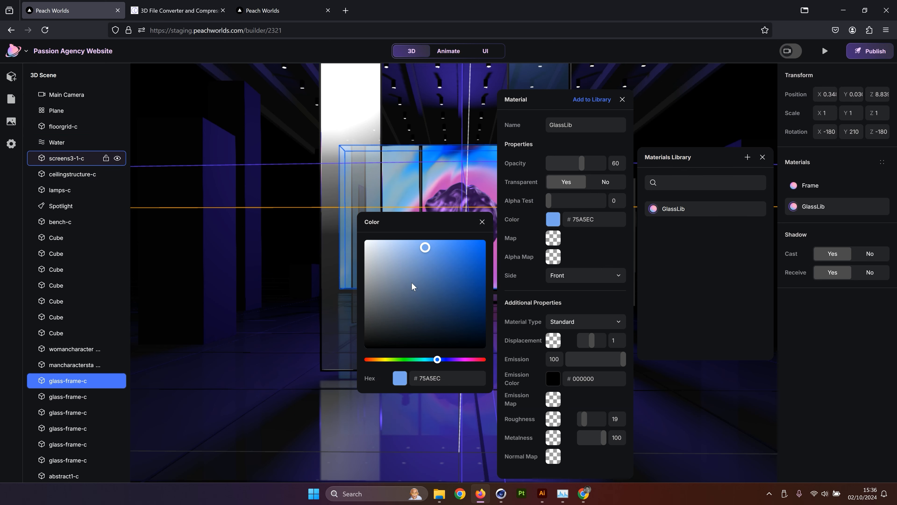
pyautogui.moveTo(438, 360); pyautogui.dragTo(453, 360)
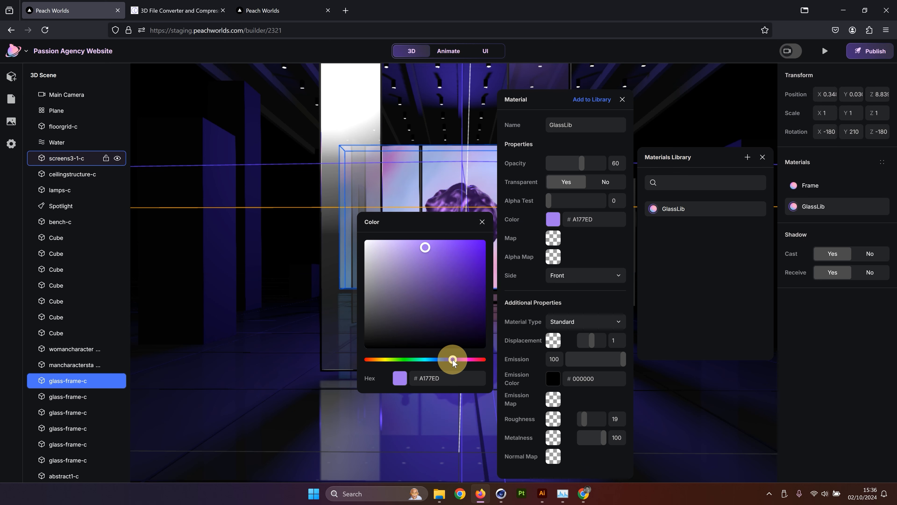
pyautogui.moveTo(425, 247)
pyautogui.mouseDown()
pyautogui.moveTo(446, 246)
pyautogui.moveTo(431, 243)
pyautogui.mouseUp()
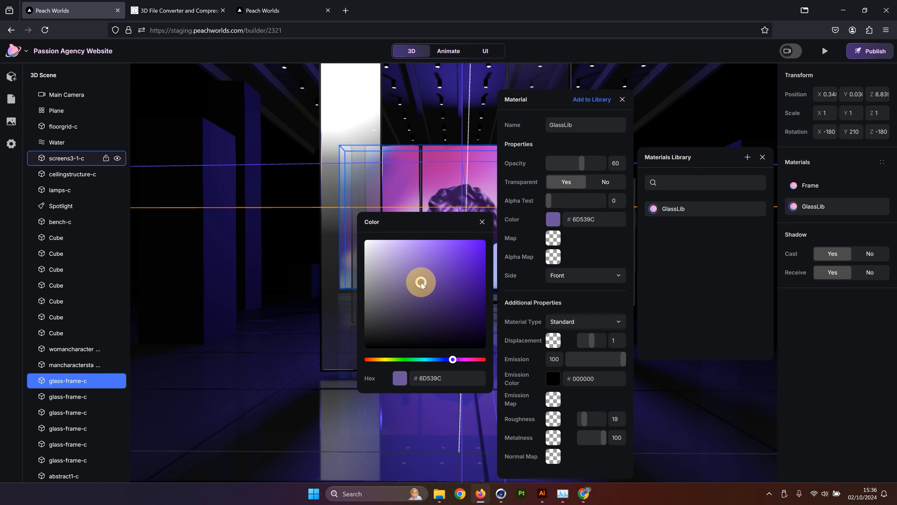
pyautogui.click(482, 222)
pyautogui.click(622, 99)
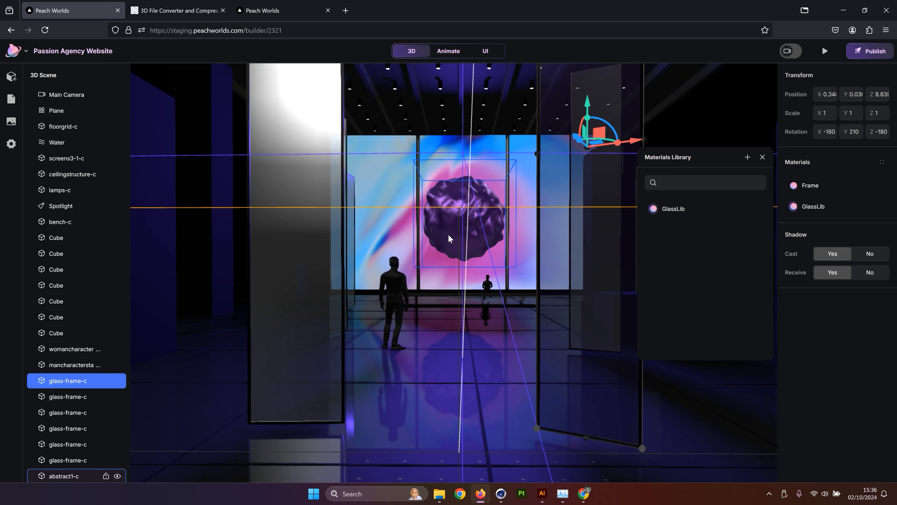
pyautogui.scroll(1, 461, 249)
pyautogui.scroll(-2, 461, 251)
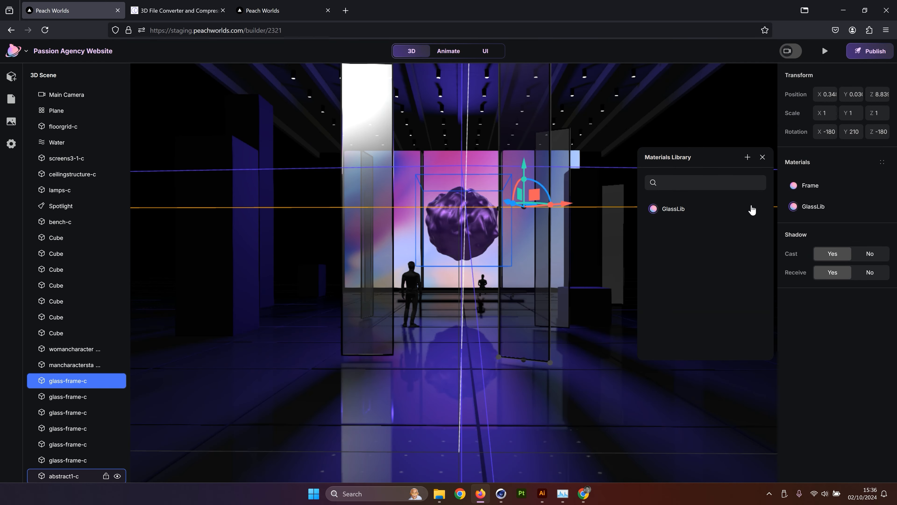
pyautogui.click(762, 157)
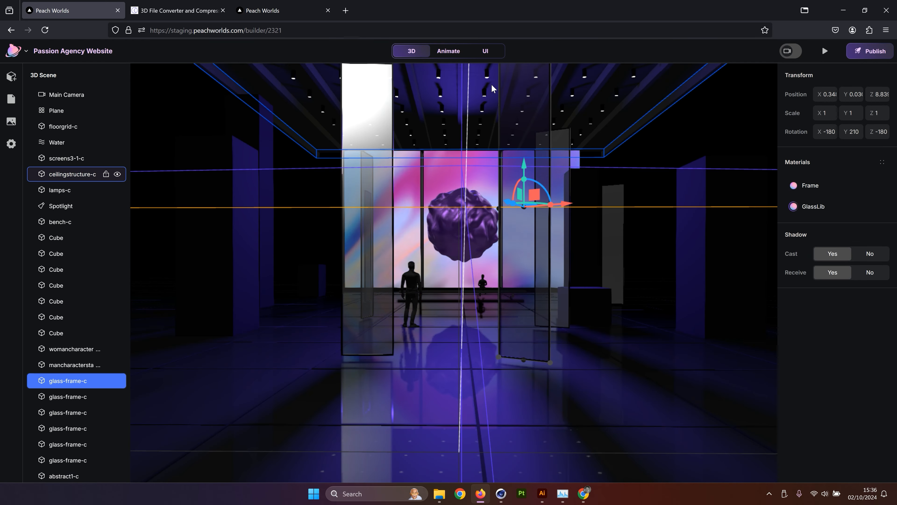
# Replace the Glass material of the front left glass frame with GlassLib from the materials library.
pyautogui.click(464, 169)
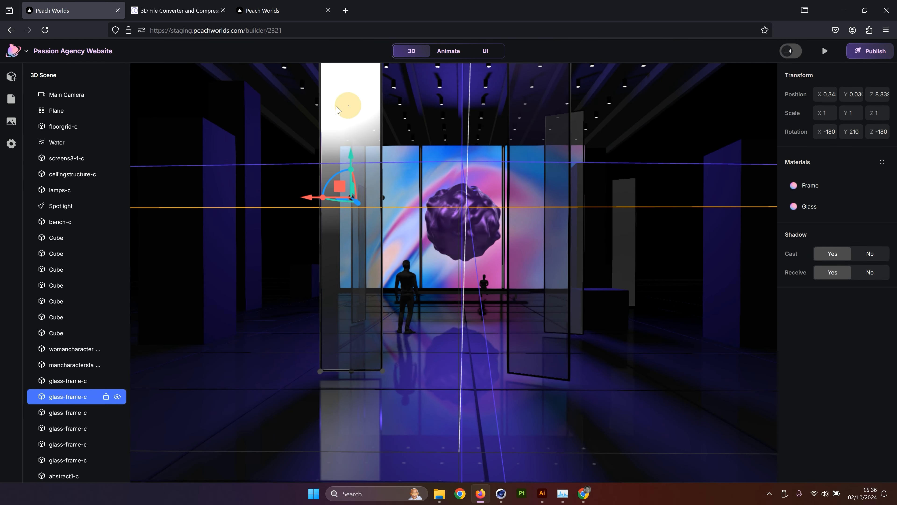
pyautogui.click(811, 206)
pyautogui.click(882, 162)
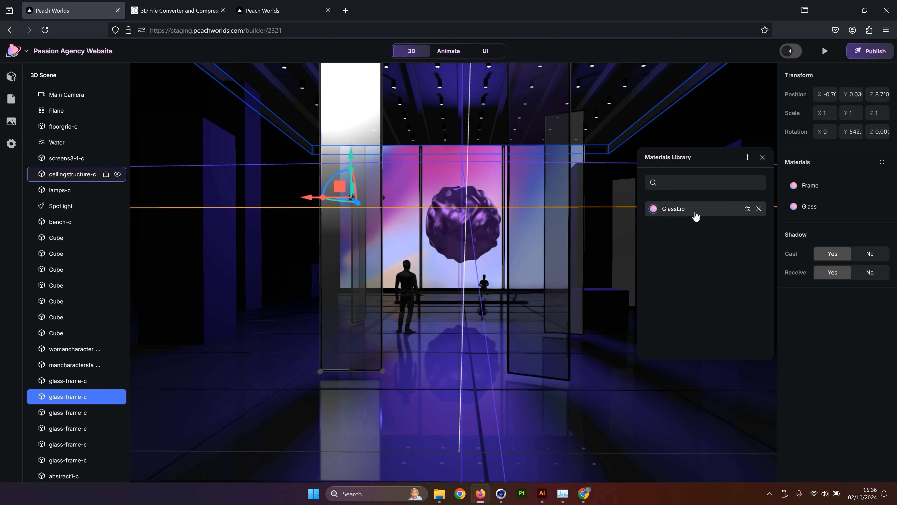
pyautogui.click(674, 209)
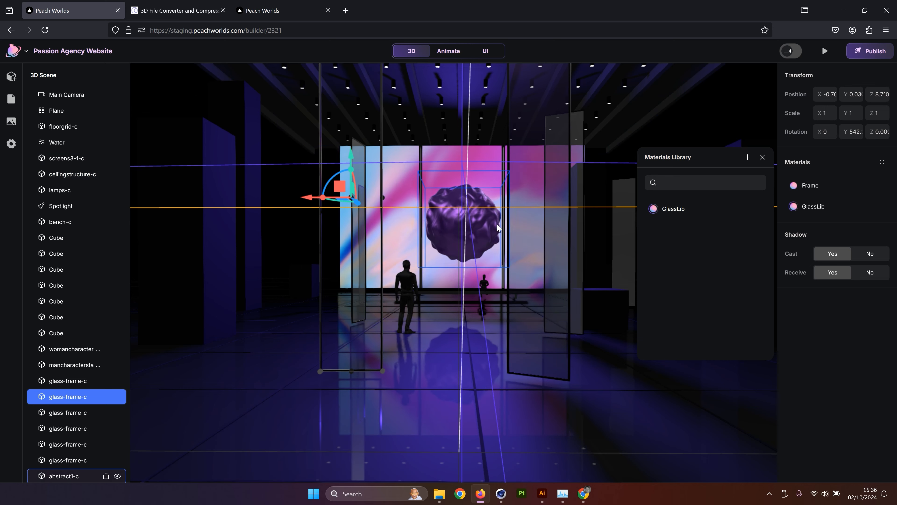
# Replace the Glass material of the two glass frames farther back on the left side of the scene with GlassLib.
pyautogui.scroll(4, 326, 220)
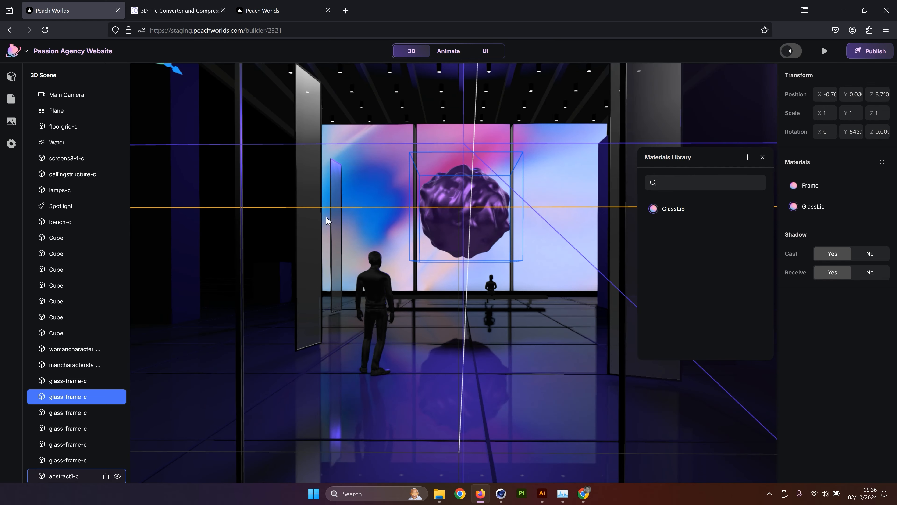
pyautogui.click(306, 180)
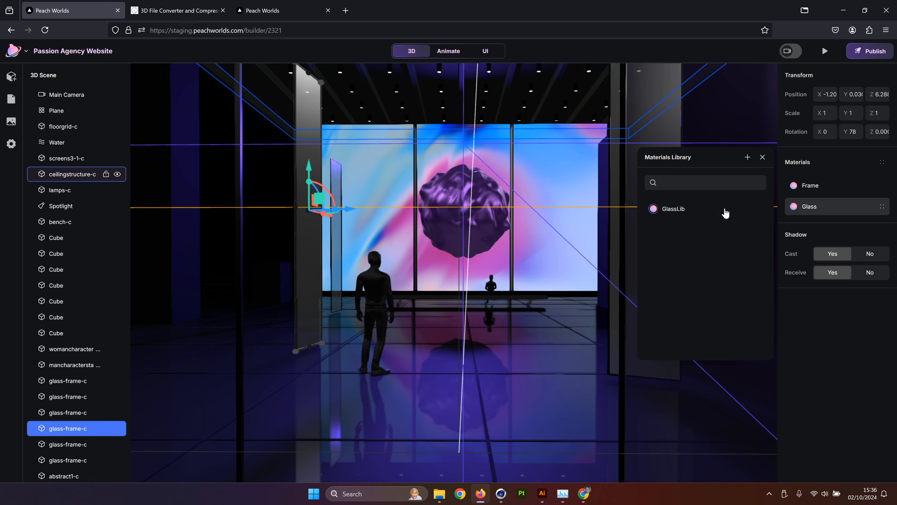
pyautogui.click(664, 212)
pyautogui.click(336, 226)
pyautogui.click(883, 207)
pyautogui.click(668, 210)
# Replace the Glass material of the middle glass frame on the scene's right side with GlassLib.
pyautogui.scroll(-4, 212, 281)
pyautogui.click(470, 198)
pyautogui.click(862, 208)
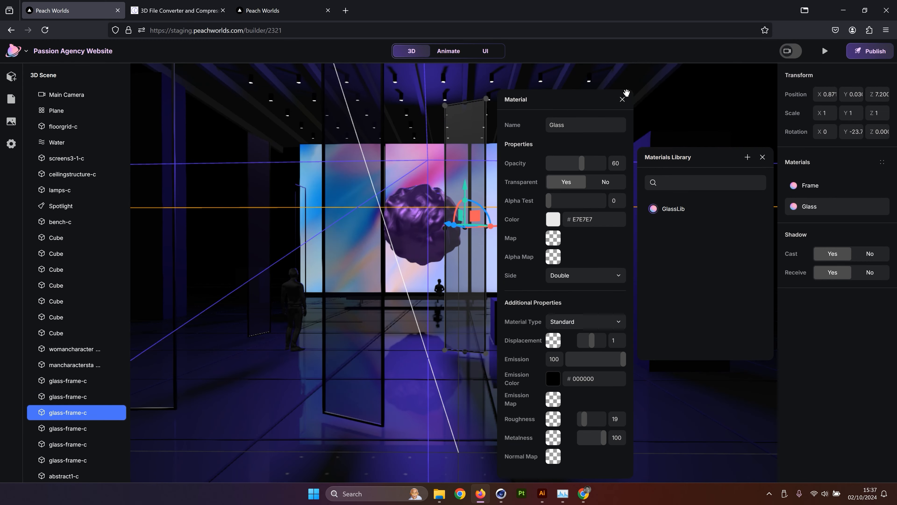
pyautogui.click(625, 94)
pyautogui.click(871, 211)
pyautogui.click(625, 96)
pyautogui.click(883, 207)
pyautogui.click(667, 210)
# Assign GlassLib to the glass of the rearmost right glass frame and leave the materials library.
pyautogui.click(571, 206)
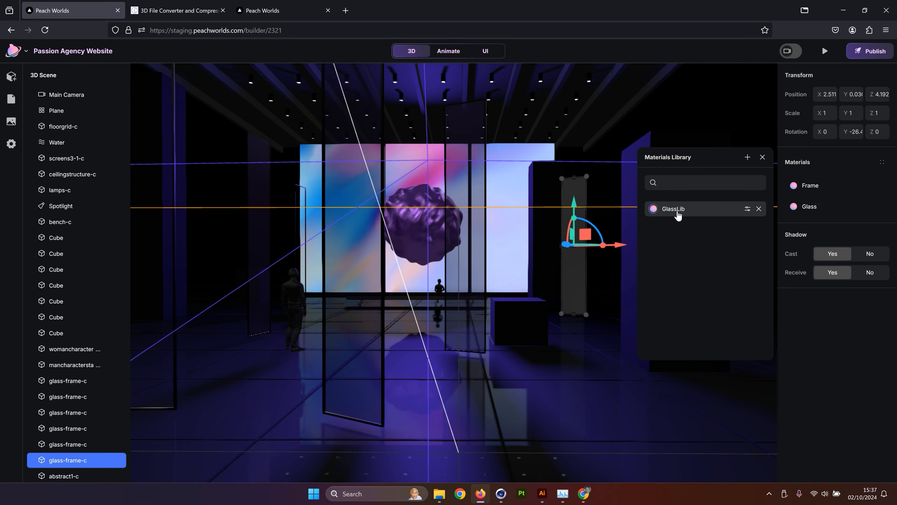
pyautogui.click(671, 210)
pyautogui.click(550, 122)
# Check the material assigned to the front right glass frame against the materials library, then close the library.
pyautogui.moveTo(471, 147); pyautogui.dragTo(501, 168, button='right')
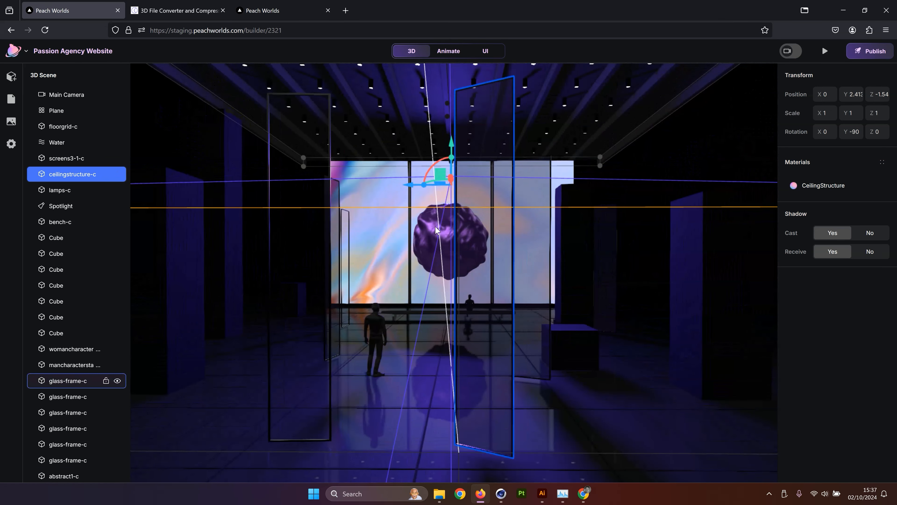
pyautogui.scroll(2, 500, 169)
pyautogui.click(500, 169)
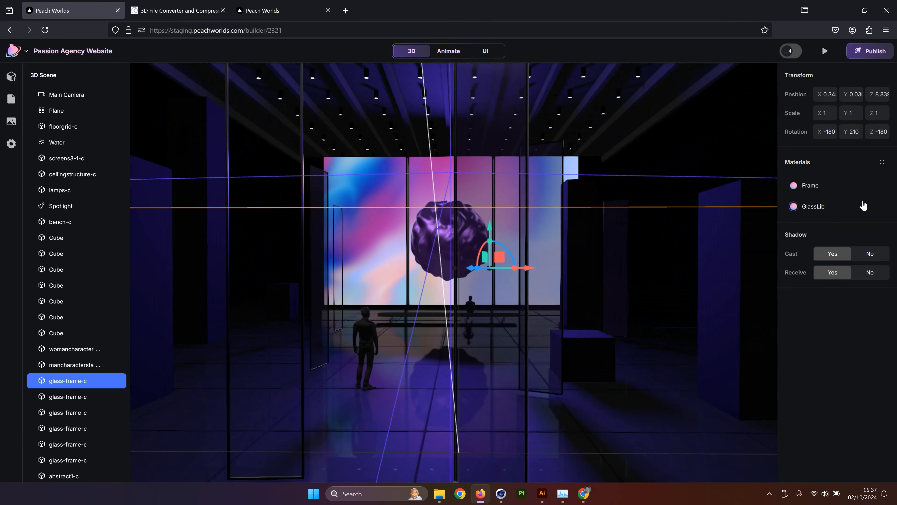
pyautogui.click(882, 208)
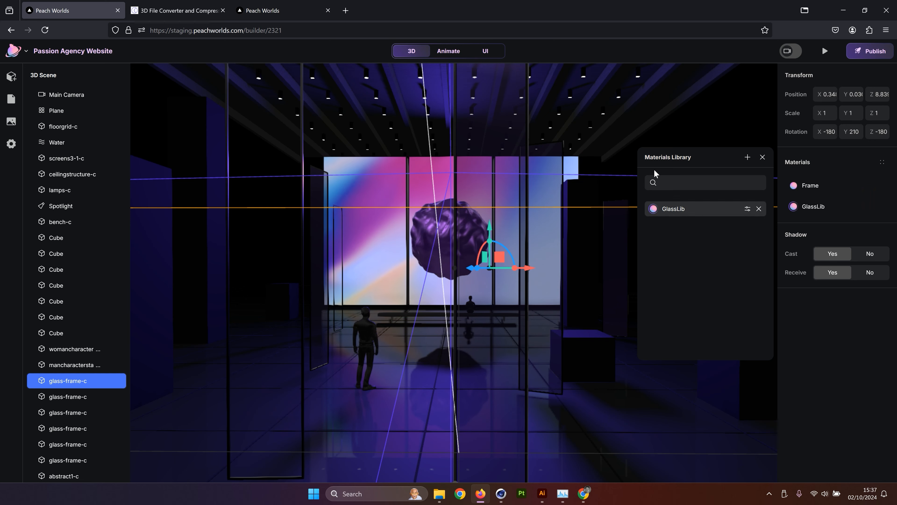
pyautogui.click(760, 159)
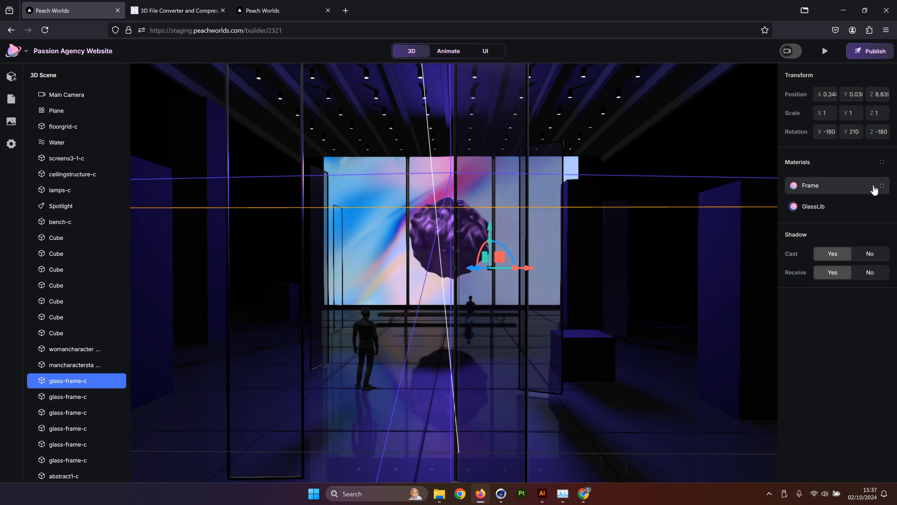
# Change the GlassLib color to the dark muted purple 3F3668 and close the material settings and library.
pyautogui.click(882, 166)
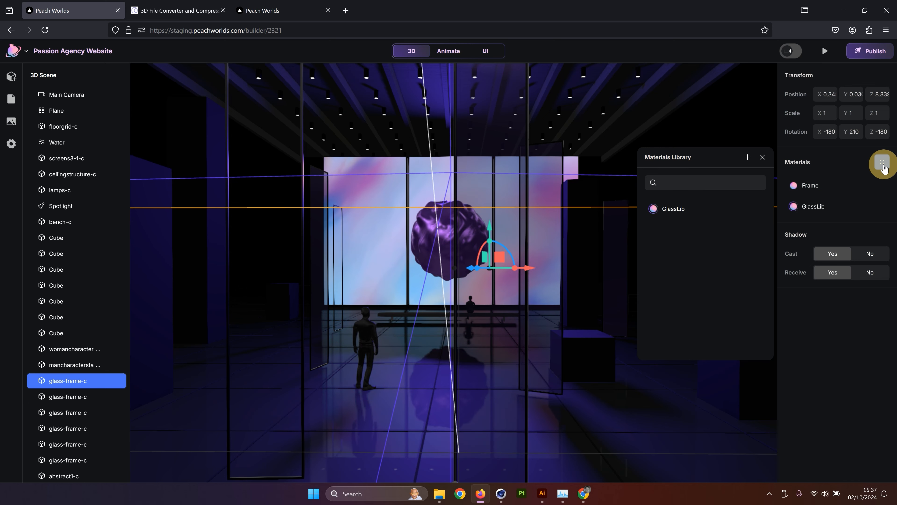
pyautogui.click(747, 209)
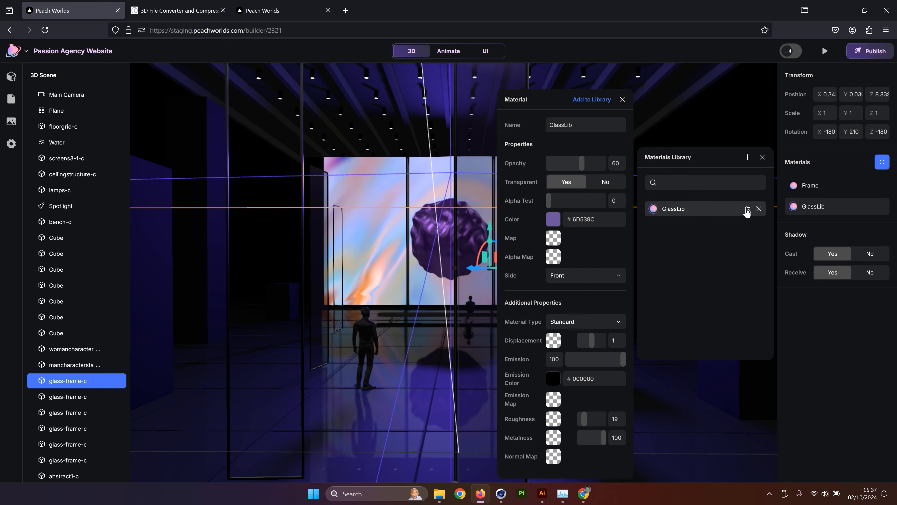
pyautogui.click(553, 219)
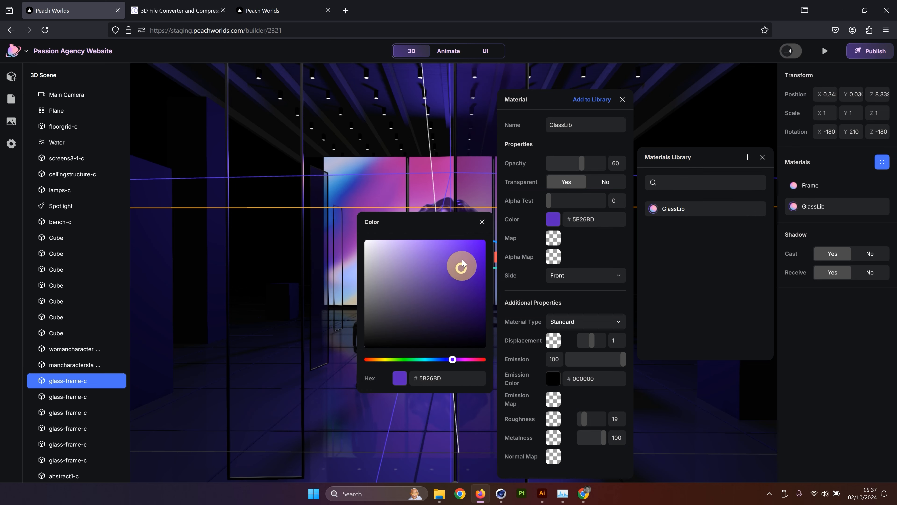
pyautogui.moveTo(419, 262); pyautogui.dragTo(400, 253)
pyautogui.moveTo(452, 360)
pyautogui.mouseDown()
pyautogui.moveTo(407, 359)
pyautogui.moveTo(470, 360)
pyautogui.moveTo(399, 362)
pyautogui.moveTo(459, 363)
pyautogui.moveTo(442, 362)
pyautogui.mouseUp()
pyautogui.scroll(-5, 376, 141)
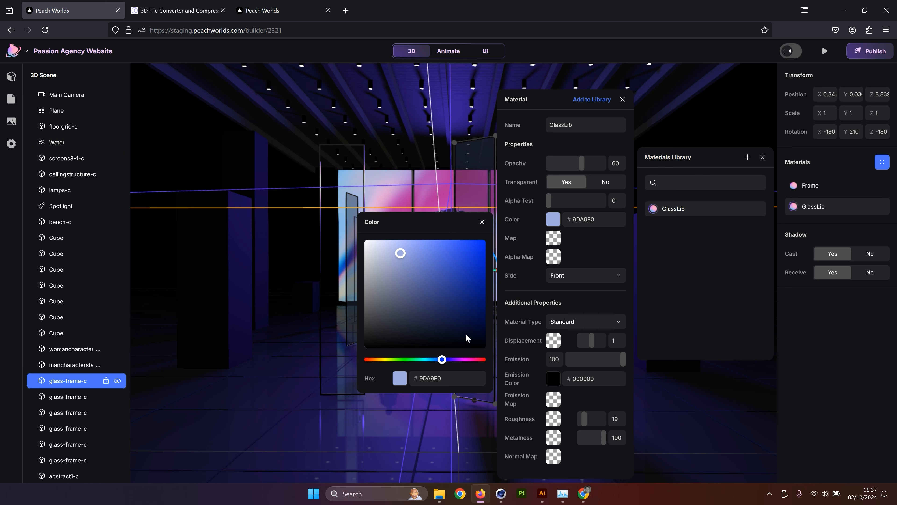
pyautogui.moveTo(446, 363); pyautogui.dragTo(455, 361)
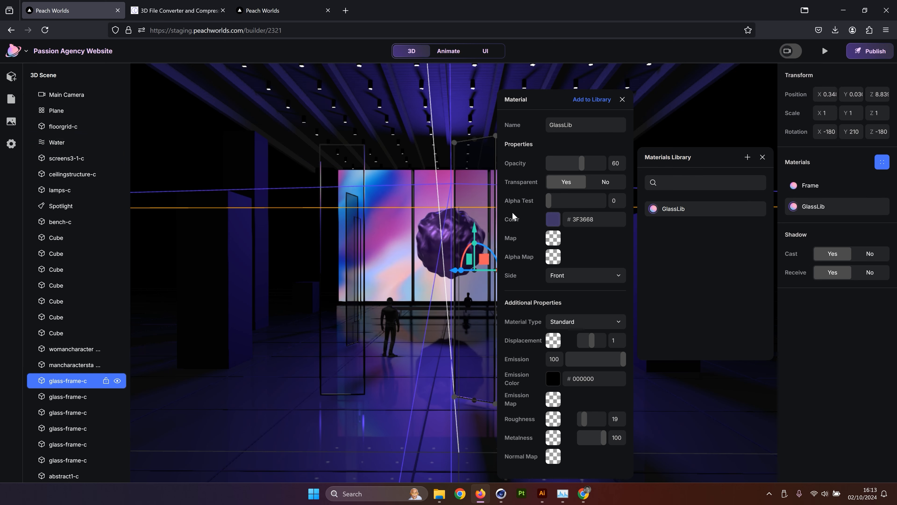
pyautogui.click(622, 99)
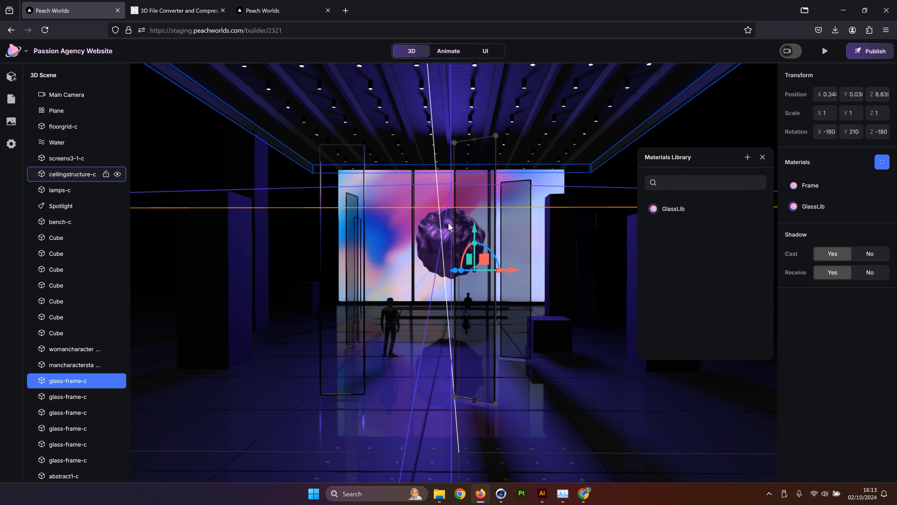
pyautogui.click(763, 157)
# Examine the tinted glass frames in the scene from several distances and review the list of scene objects.
pyautogui.click(537, 101)
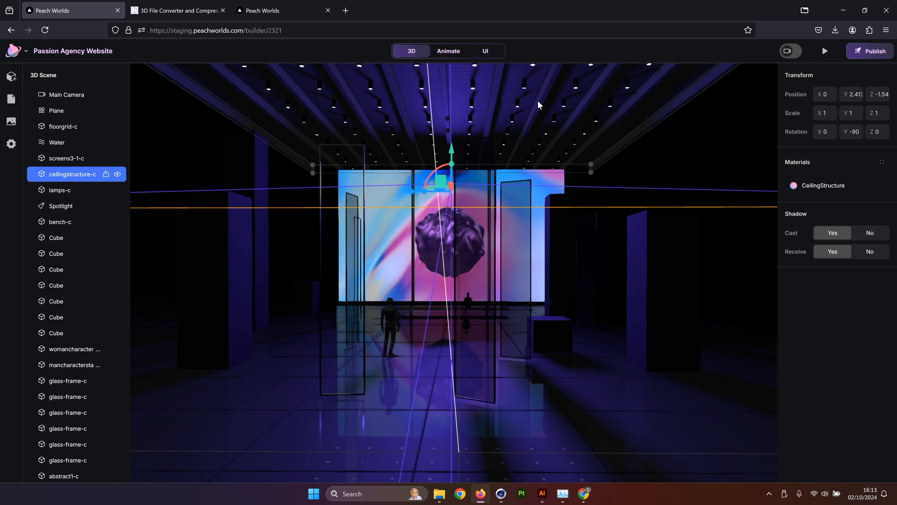
pyautogui.moveTo(553, 116); pyautogui.dragTo(564, 97, button='right')
pyautogui.scroll(3, 540, 186)
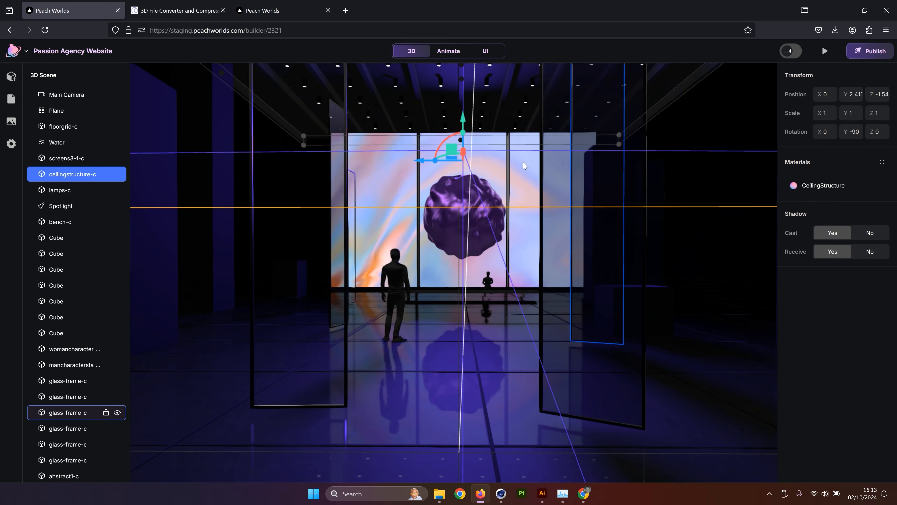
pyautogui.moveTo(515, 152); pyautogui.dragTo(498, 158)
pyautogui.scroll(-3, 512, 161)
pyautogui.scroll(2, 503, 183)
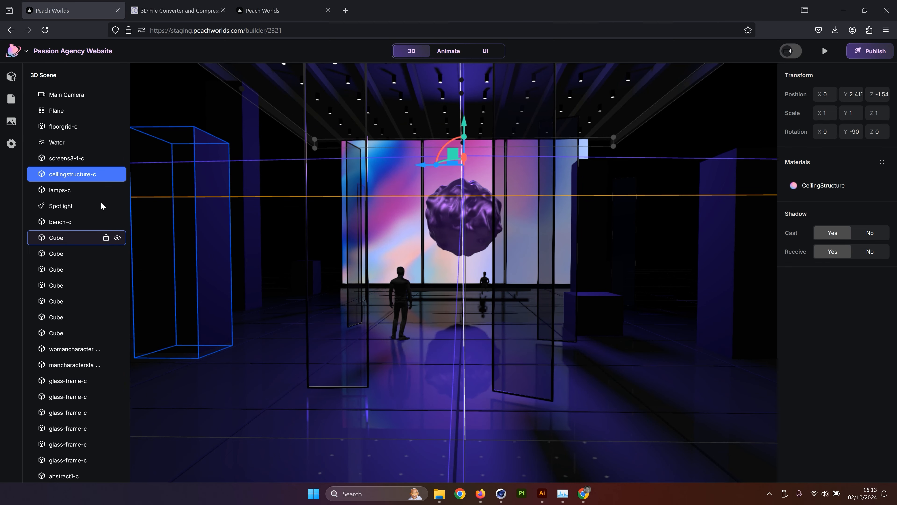
pyautogui.scroll(-1, 96, 215)
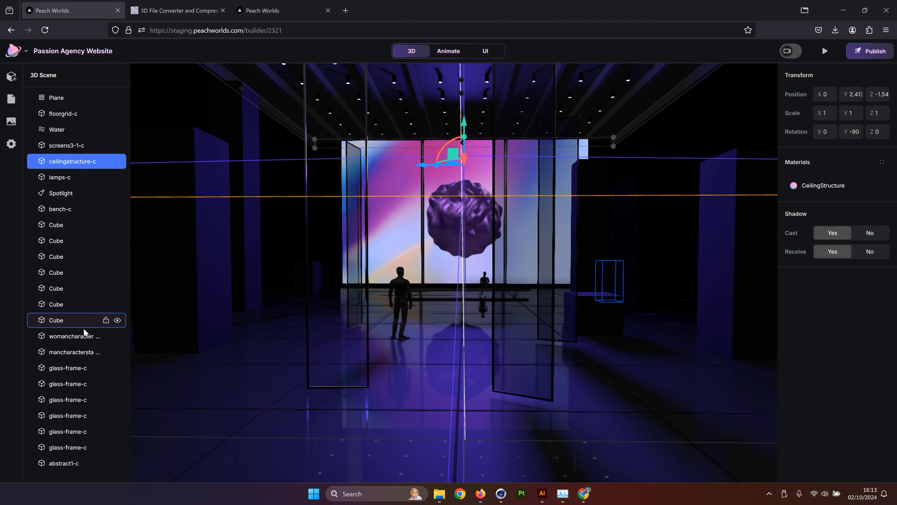
pyautogui.scroll(1, 83, 329)
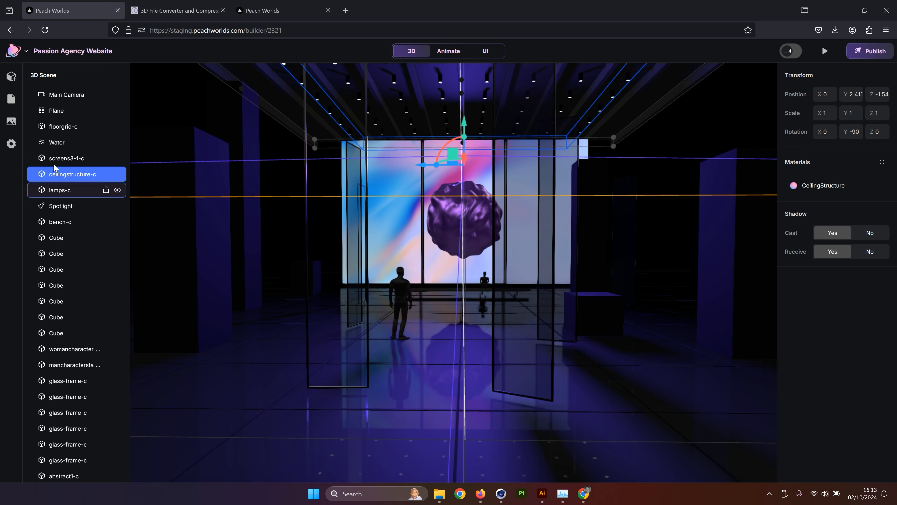
# Show the Main Camera preview, enter its camera view and close the preview.
pyautogui.click(57, 94)
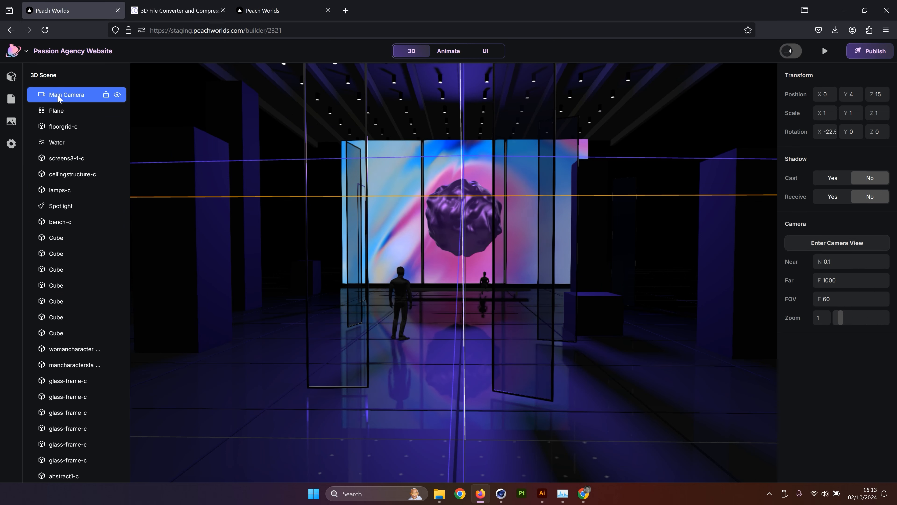
pyautogui.click(58, 111)
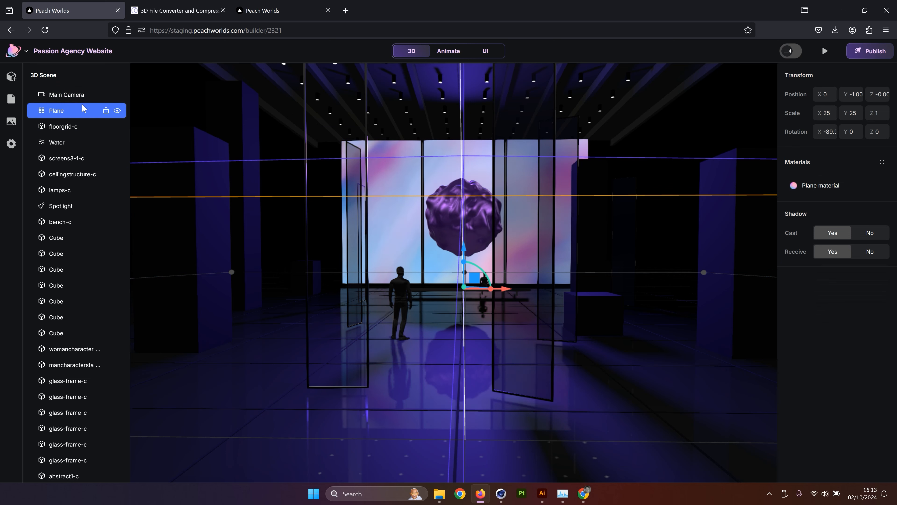
pyautogui.click(47, 96)
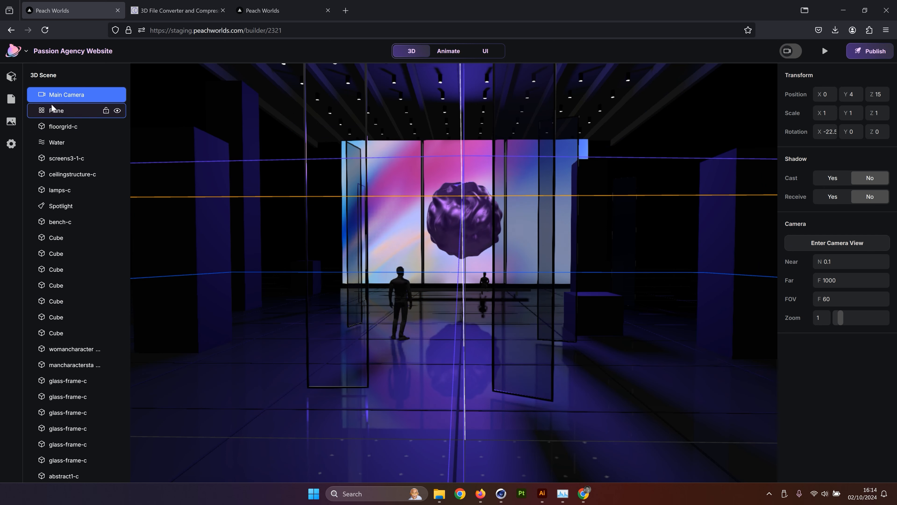
pyautogui.click(41, 92)
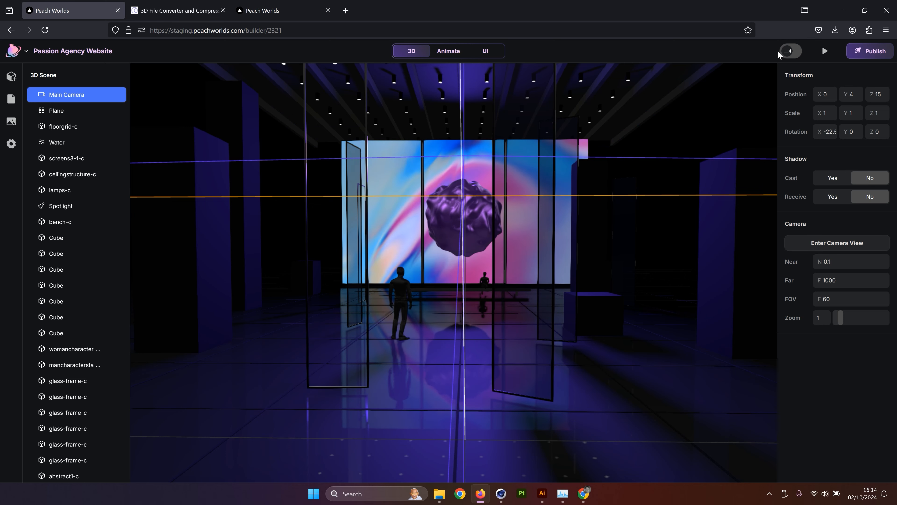
pyautogui.click(791, 52)
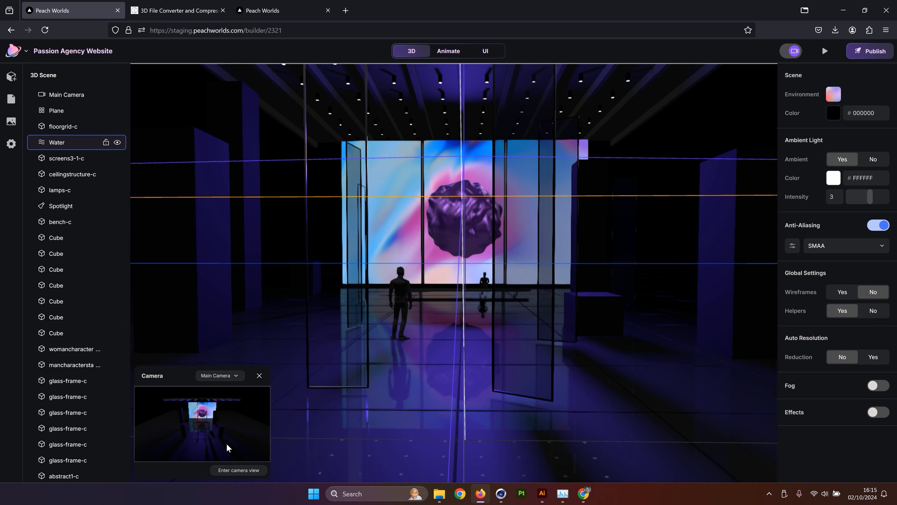
pyautogui.click(239, 471)
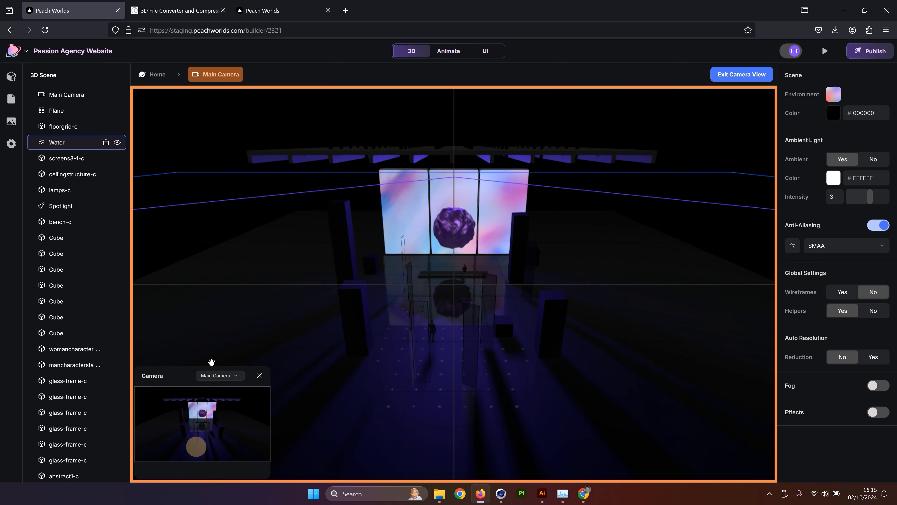
pyautogui.click(259, 376)
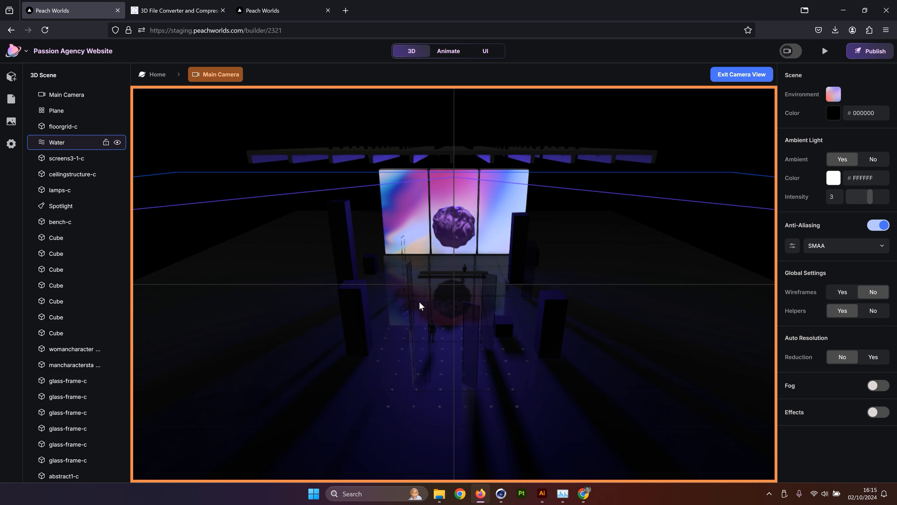
# Set the Main Camera's X rotation to 0.
pyautogui.click(56, 96)
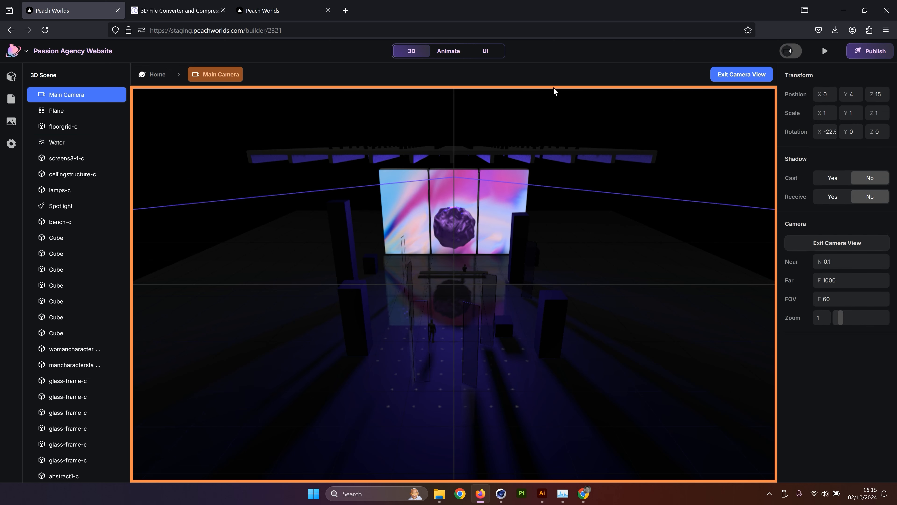
pyautogui.click(825, 132)
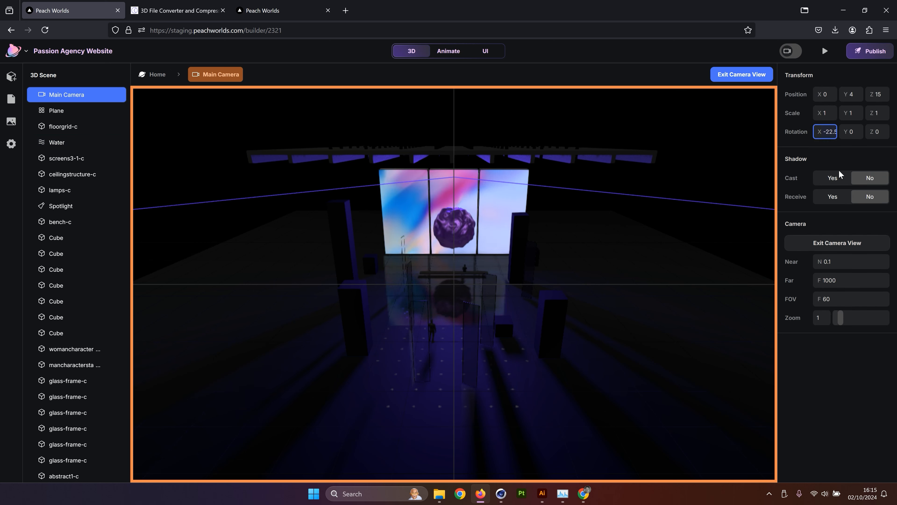
pyautogui.press('BackSpace')
pyautogui.press('BackSpace')
pyautogui.press('BackSpace')
pyautogui.press('BackSpace')
pyautogui.press('BackSpace')
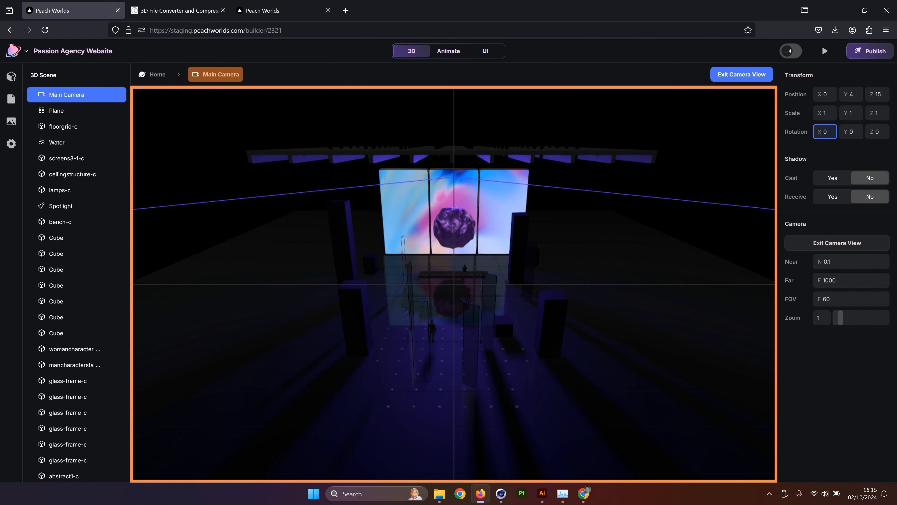
pyautogui.write('0')
pyautogui.press('Return')
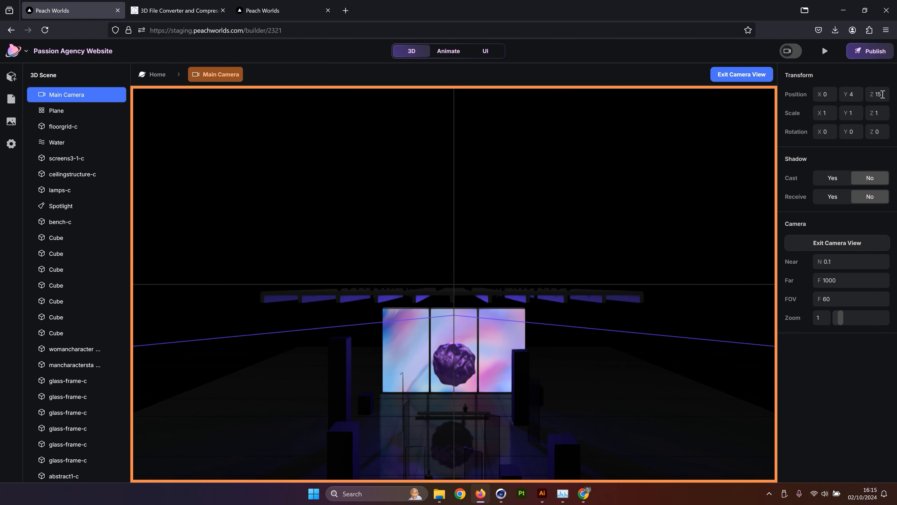
# Set the Main Camera's position to Y 0.3 and Z 10.
pyautogui.click(849, 96)
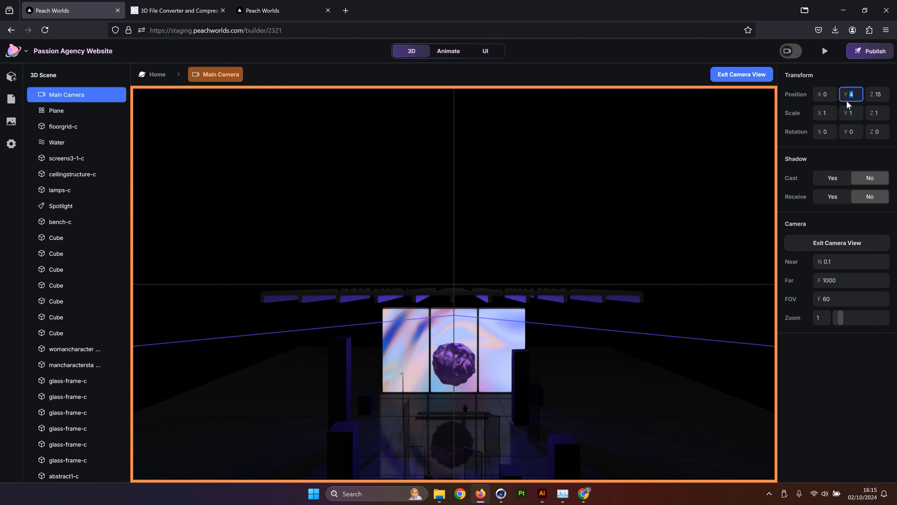
pyautogui.write('0.3')
pyautogui.press('Return')
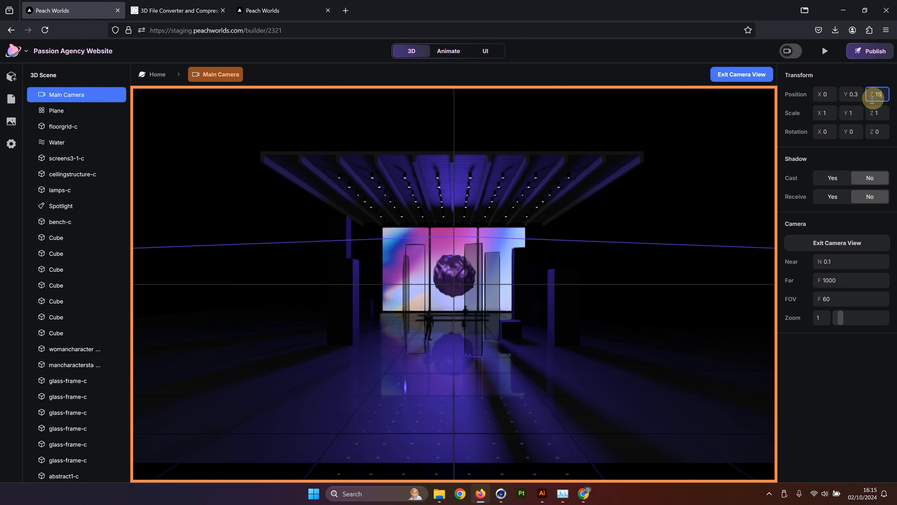
pyautogui.write('10')
pyautogui.press('Return')
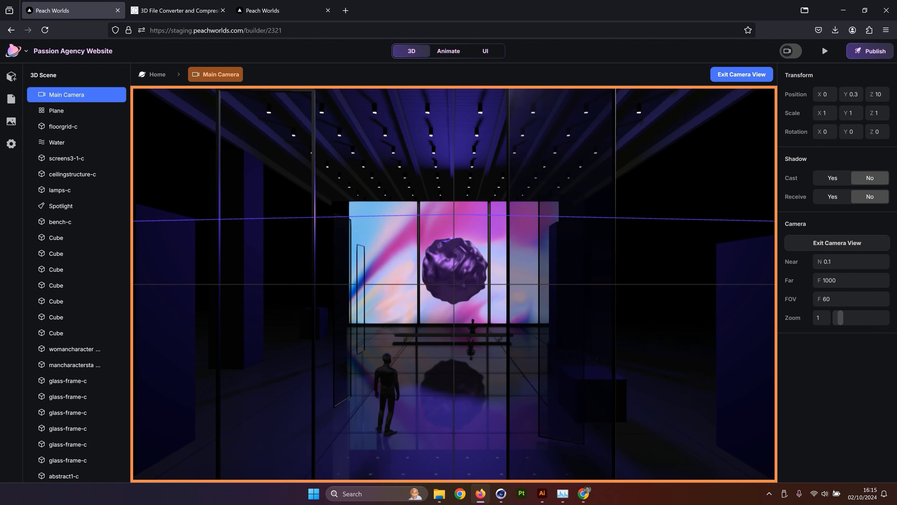
# Lower the Main Camera's Y position to 0.1.
pyautogui.click(857, 94)
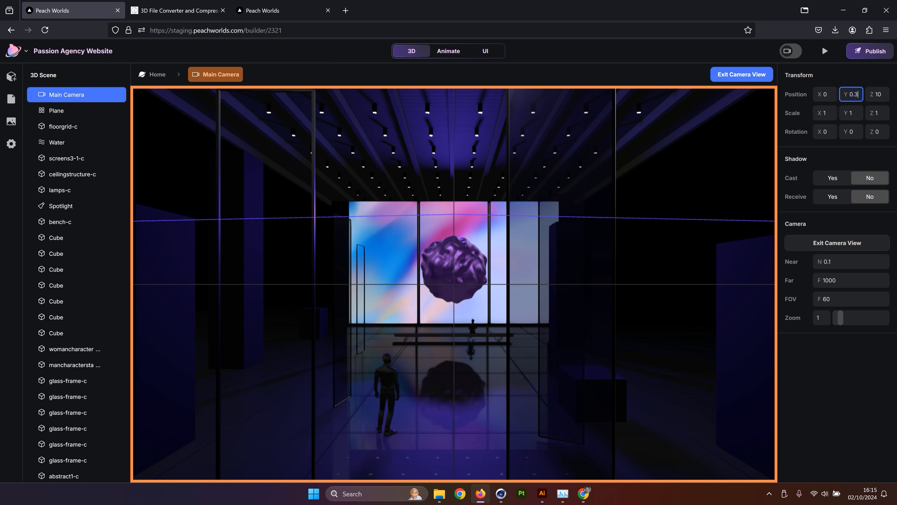
pyautogui.write('1')
pyautogui.press('Return')
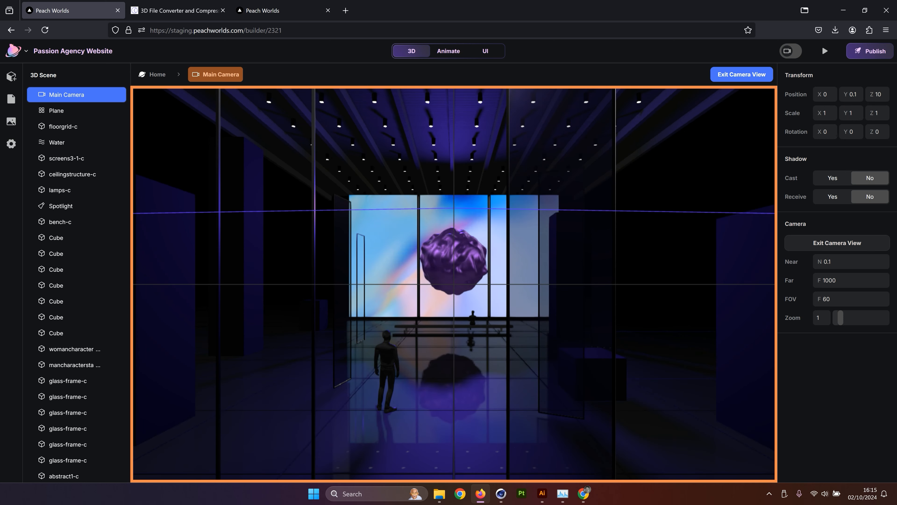
# Set the Main Camera's Y position to -0.6.
pyautogui.click(851, 96)
pyautogui.write('-')
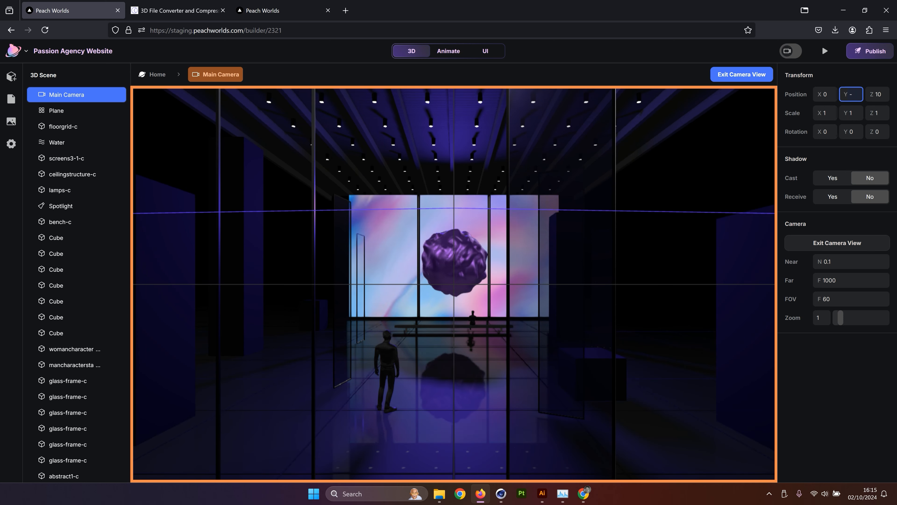
pyautogui.write('0')
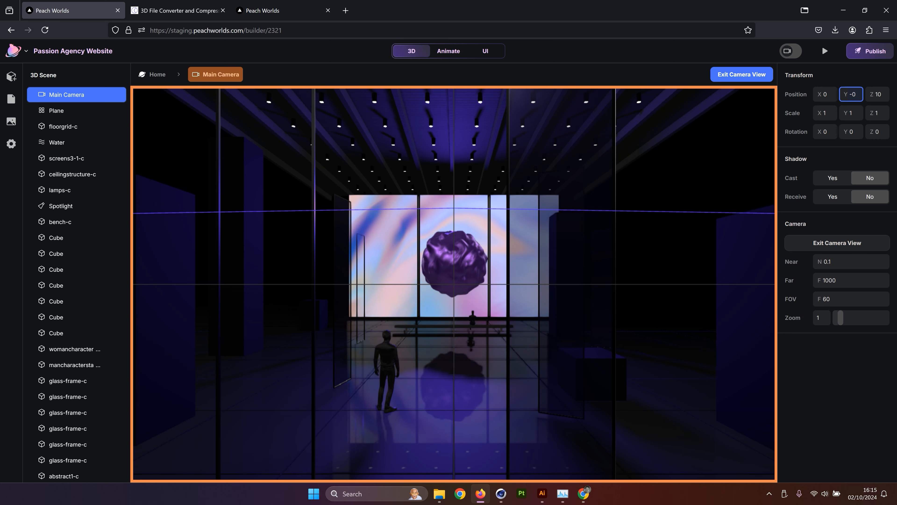
pyautogui.write('.6')
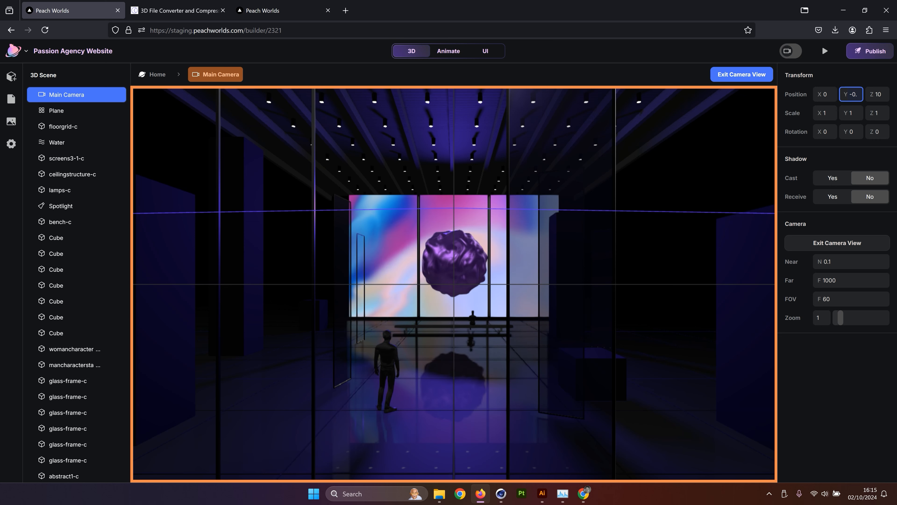
pyautogui.press('Return')
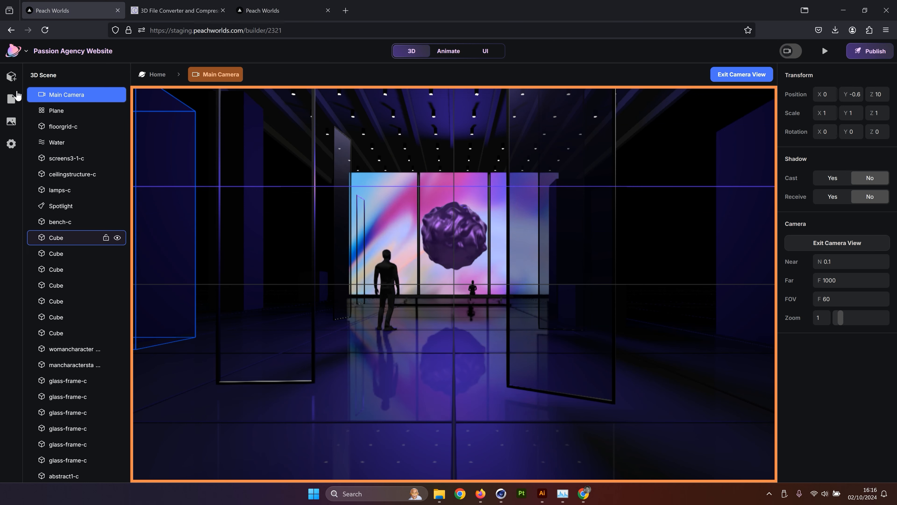
# Add a cube to the scene and rename it CameraRig.
pyautogui.click(12, 75)
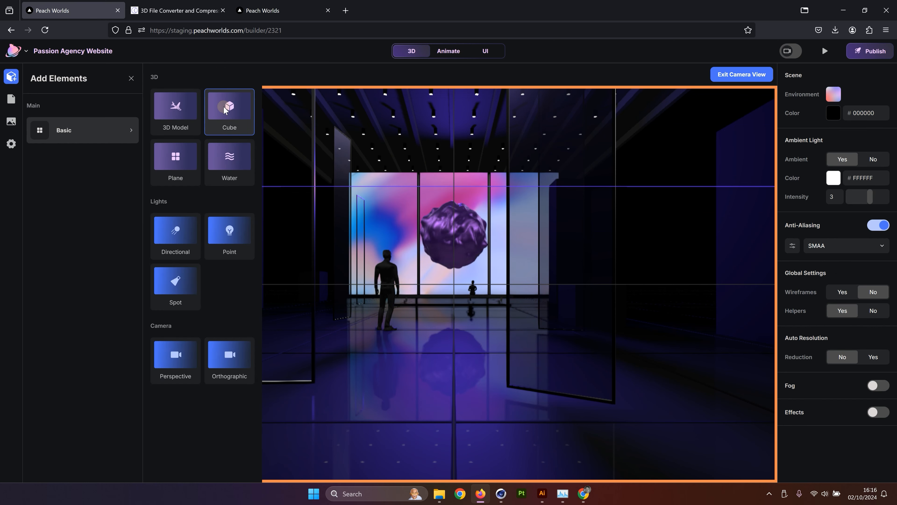
pyautogui.scroll(-2, 74, 424)
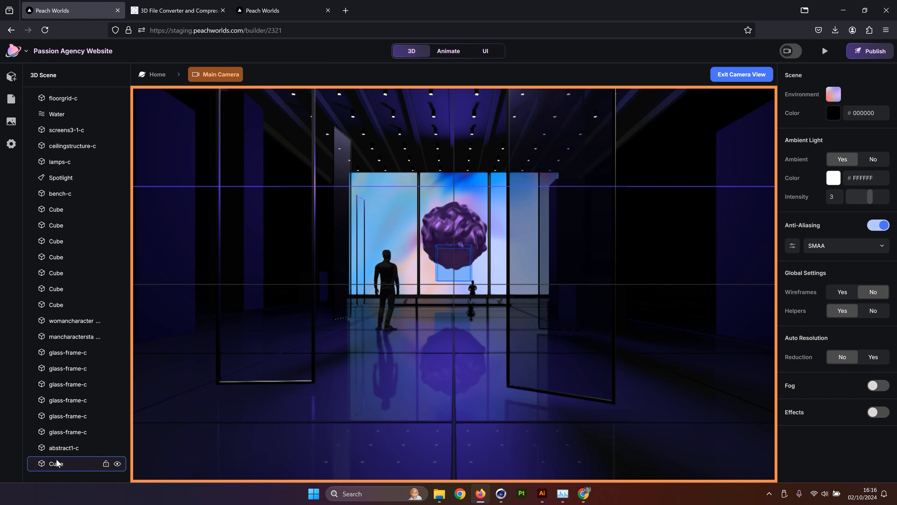
pyautogui.click(57, 462)
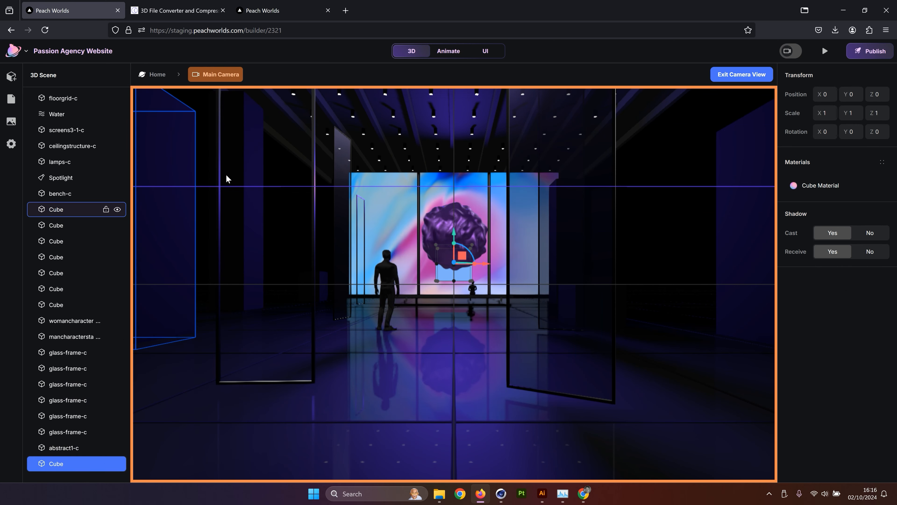
pyautogui.doubleClick(56, 465)
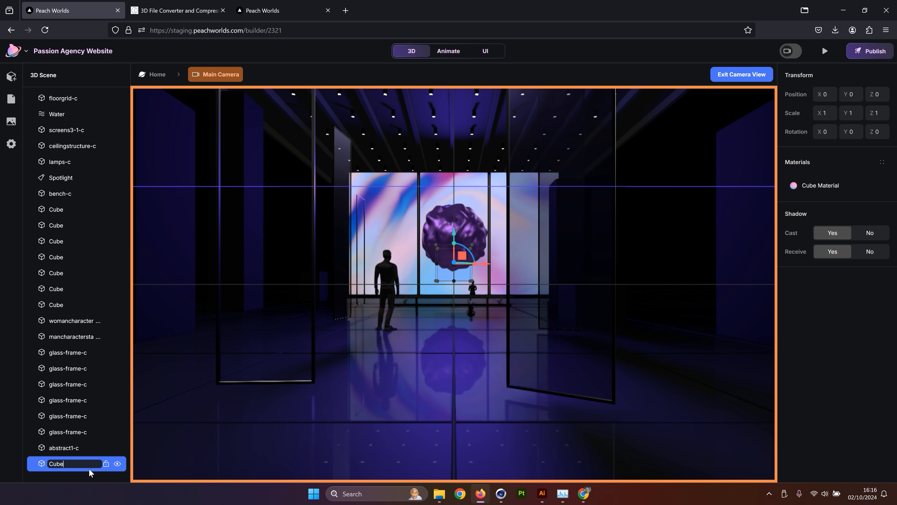
pyautogui.press('BackSpace')
pyautogui.write('Ca')
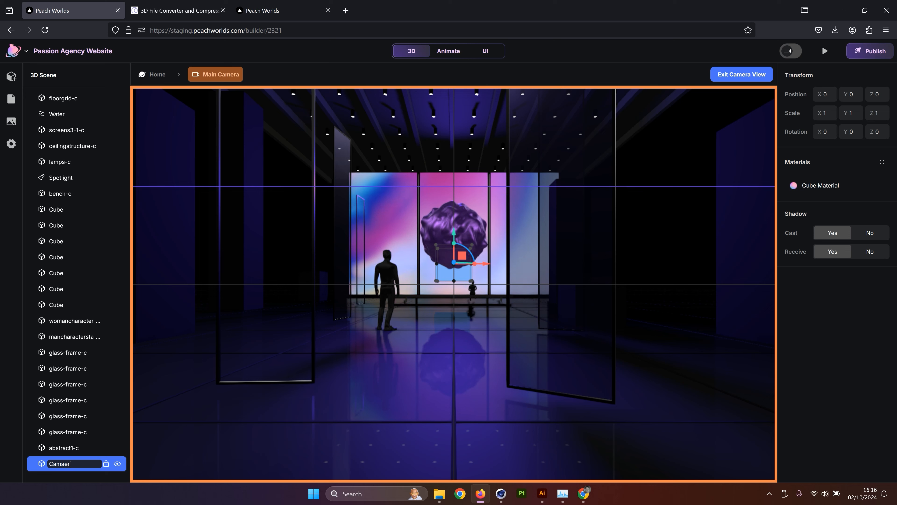
pyautogui.write('maer')
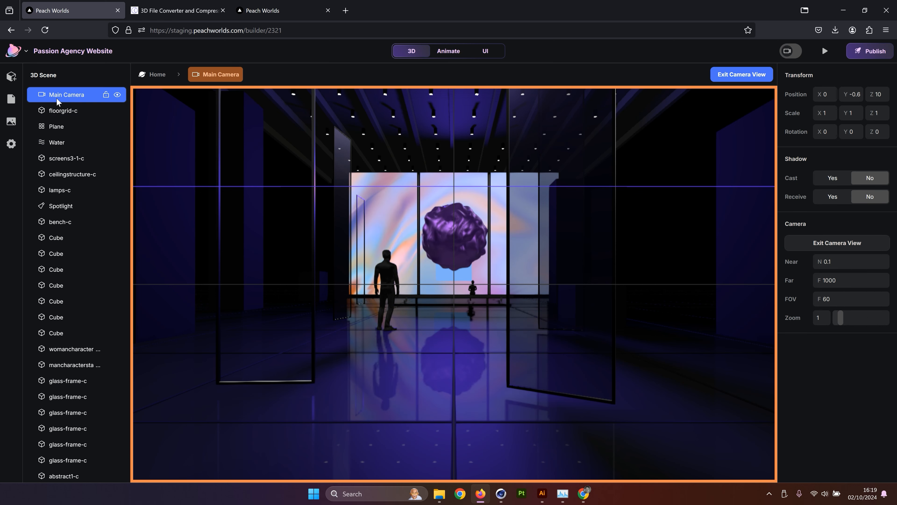
# Nest the Main Camera inside CameraRig in the scene hierarchy.
pyautogui.moveTo(60, 93); pyautogui.dragTo(66, 338)
pyautogui.scroll(-1, 74, 318)
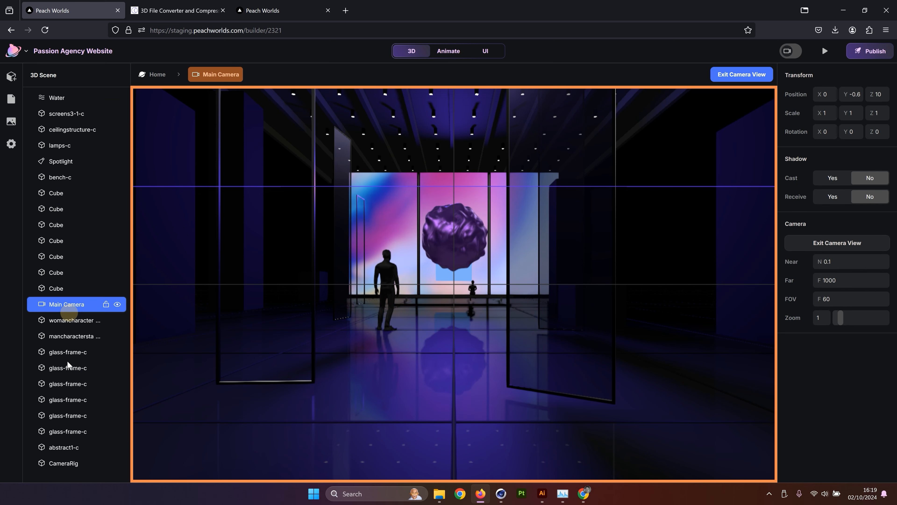
pyautogui.moveTo(70, 305); pyautogui.dragTo(76, 463)
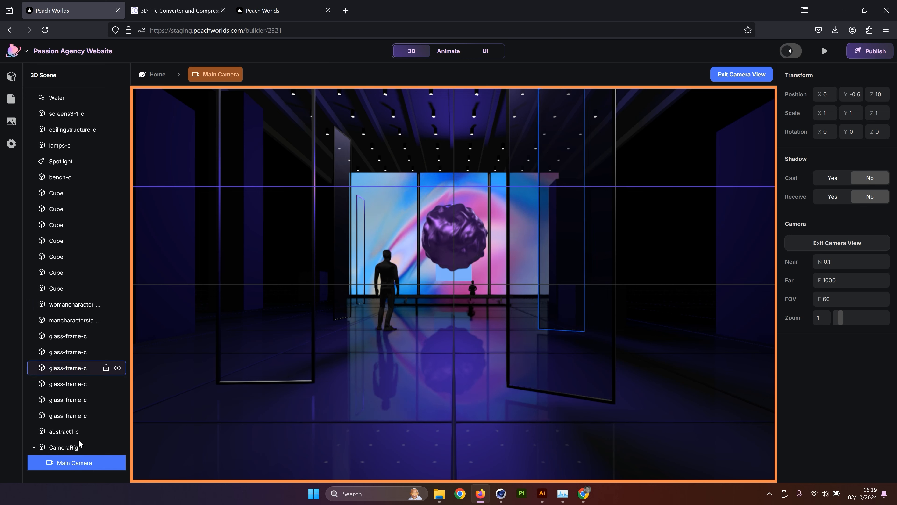
pyautogui.click(69, 448)
pyautogui.click(70, 460)
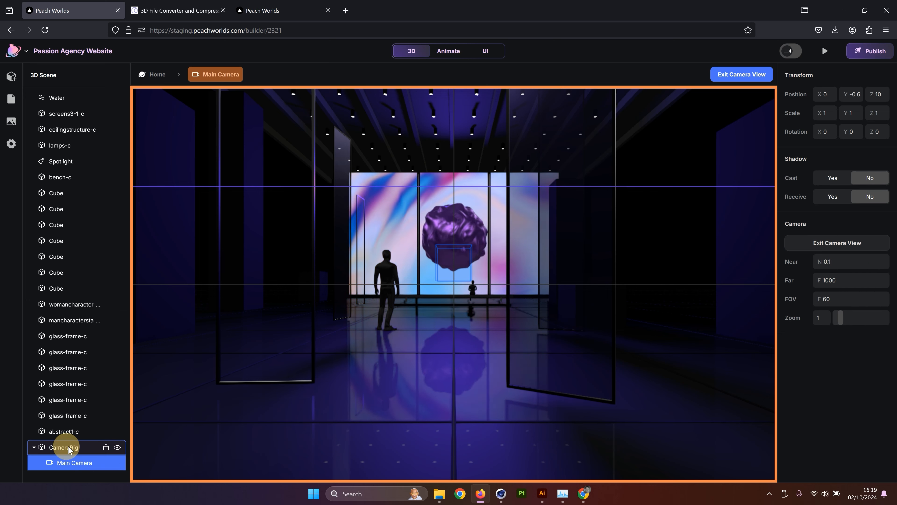
pyautogui.click(68, 446)
pyautogui.click(67, 462)
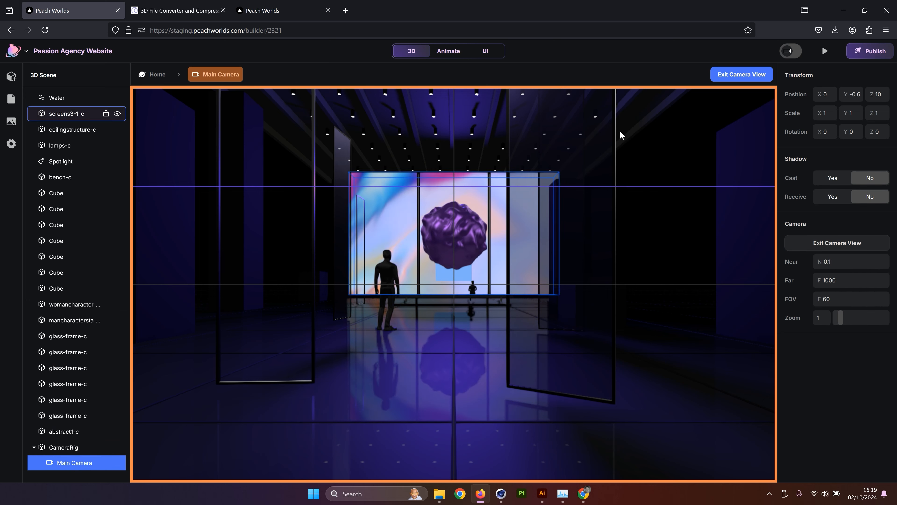
pyautogui.click(61, 447)
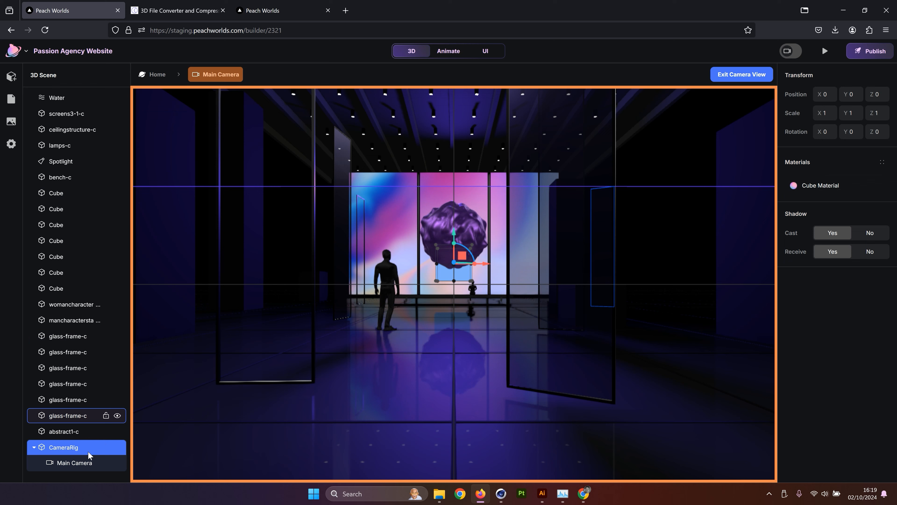
# Reset the nested Main Camera's position to Y 0 and Z 0.
pyautogui.click(76, 462)
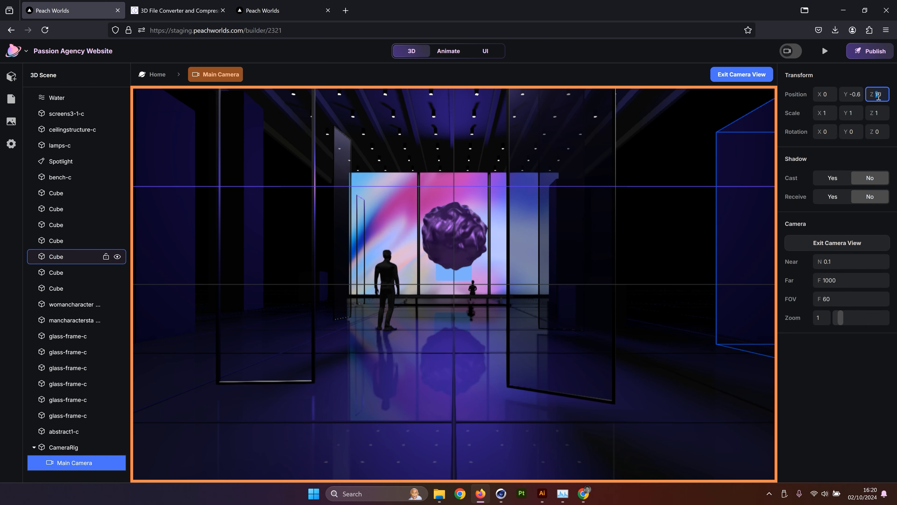
pyautogui.moveTo(878, 96)
pyautogui.mouseDown()
pyautogui.moveTo(848, 95)
pyautogui.moveTo(877, 94)
pyautogui.mouseUp()
pyautogui.press('BackSpace')
pyautogui.write('0')
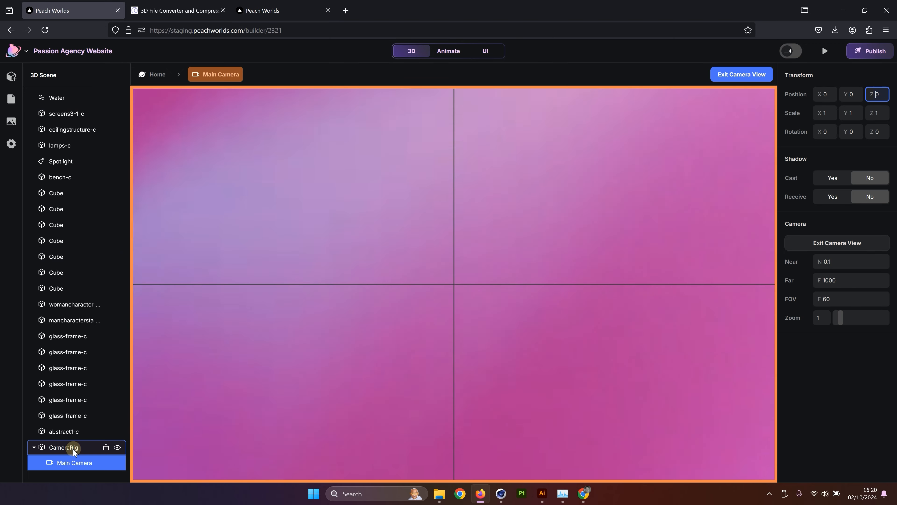
# Set CameraRig's position to Z 10 and Y -0.6.
pyautogui.click(74, 447)
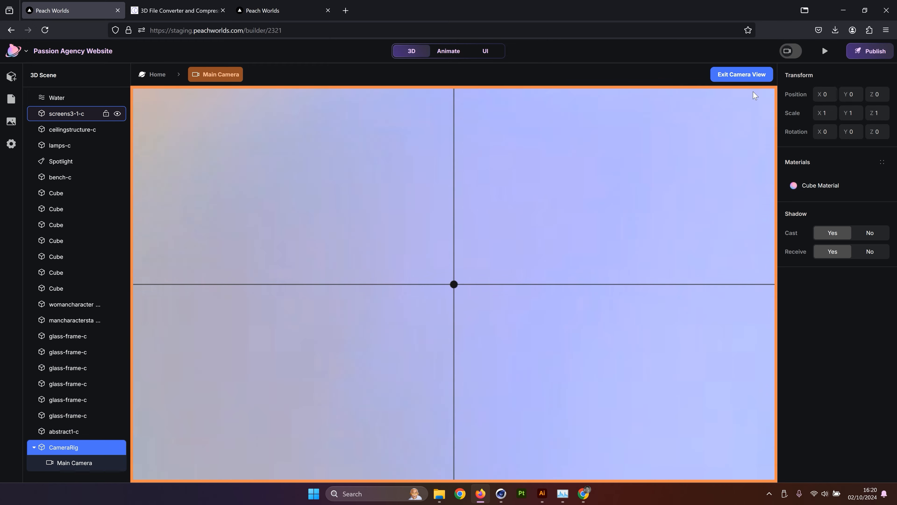
pyautogui.click(876, 95)
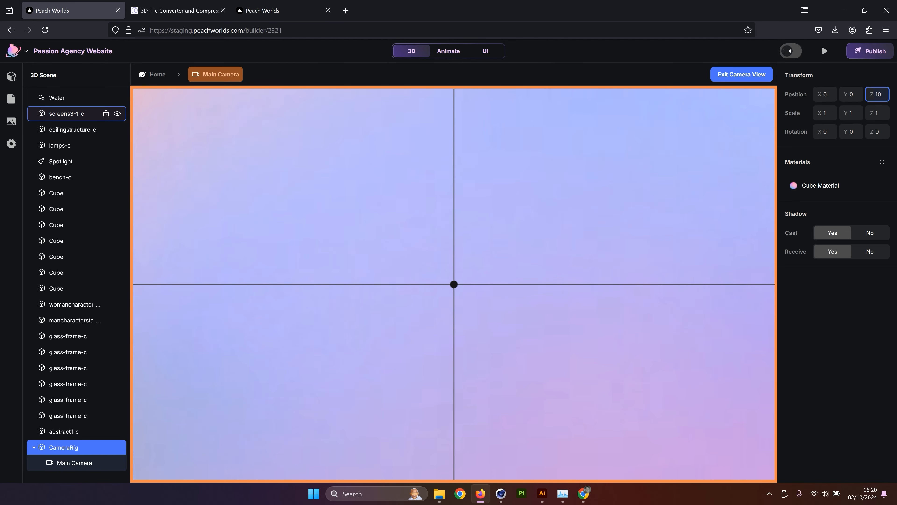
pyautogui.press('Return')
pyautogui.click(849, 94)
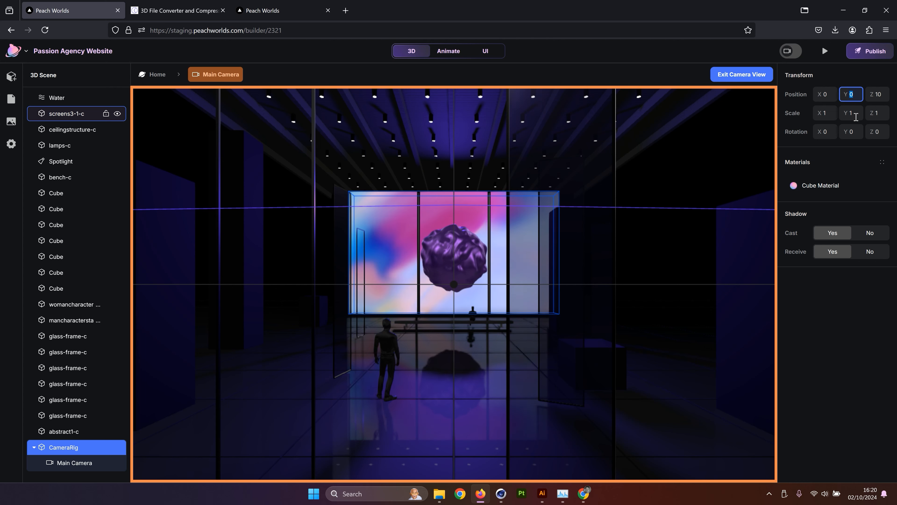
pyautogui.write('-0.6')
pyautogui.press('Return')
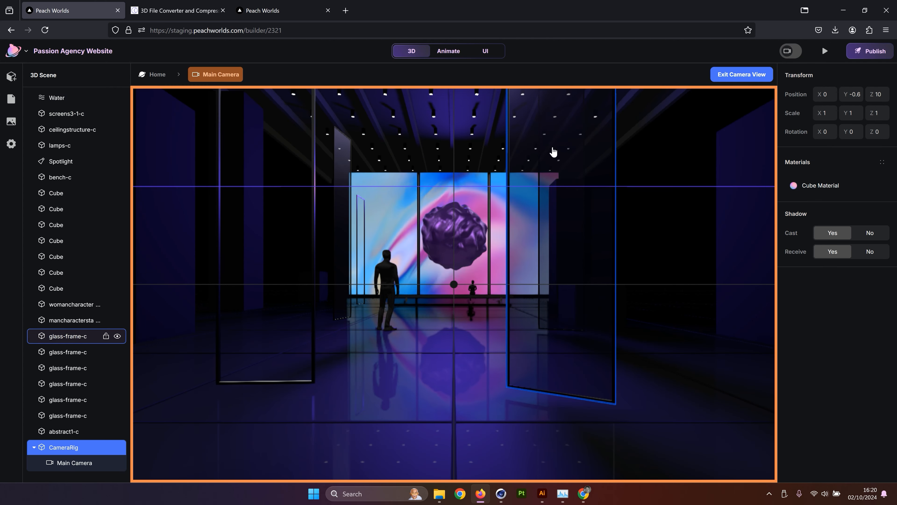
# Fine-tune CameraRig's Y position to -0.56.
pyautogui.click(859, 95)
pyautogui.write('-0.56')
pyautogui.press('Return')
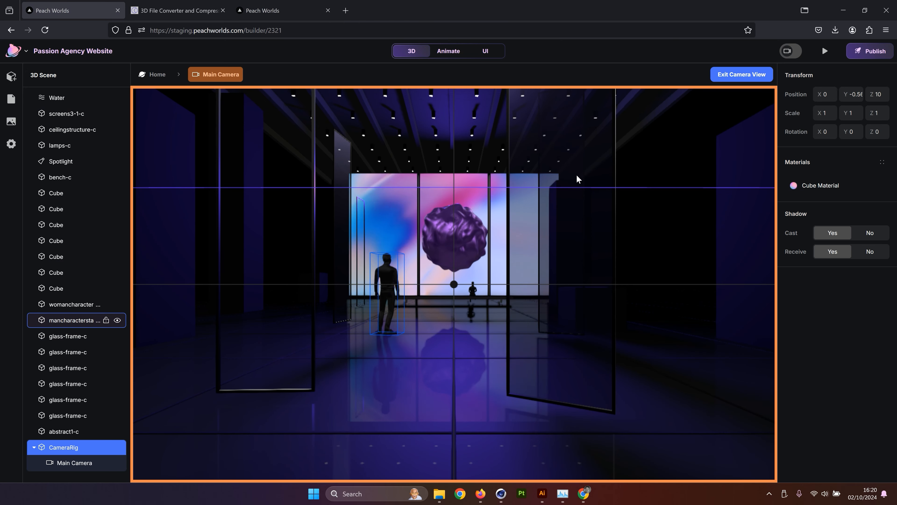
# Preview the scene and select CameraRig for animating on the page-scroll timeline.
pyautogui.click(825, 51)
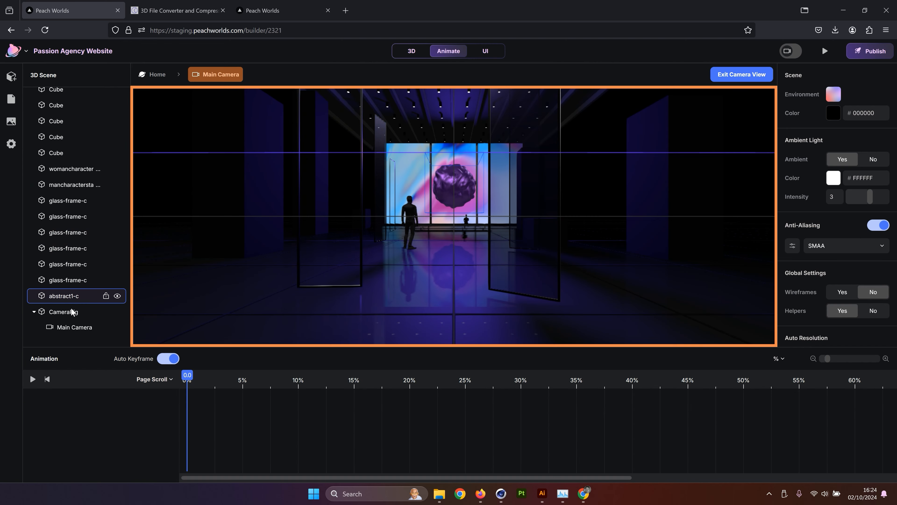
pyautogui.click(72, 311)
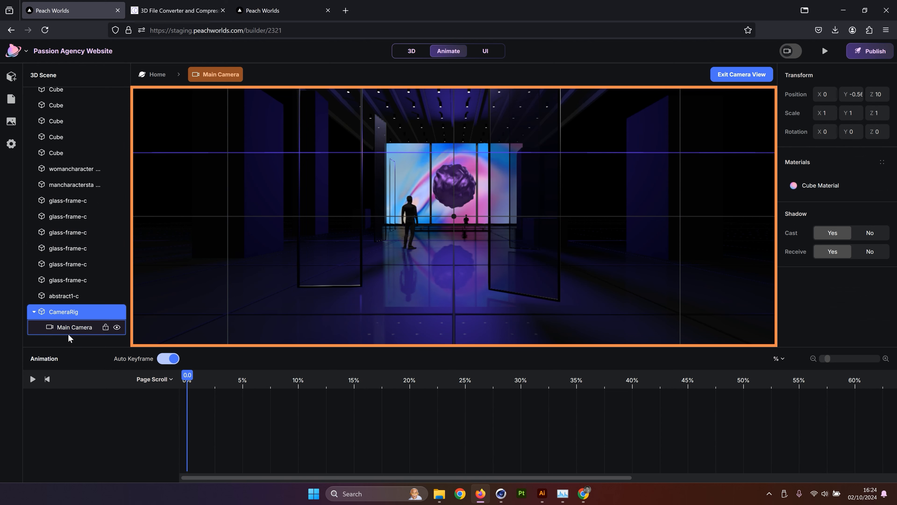
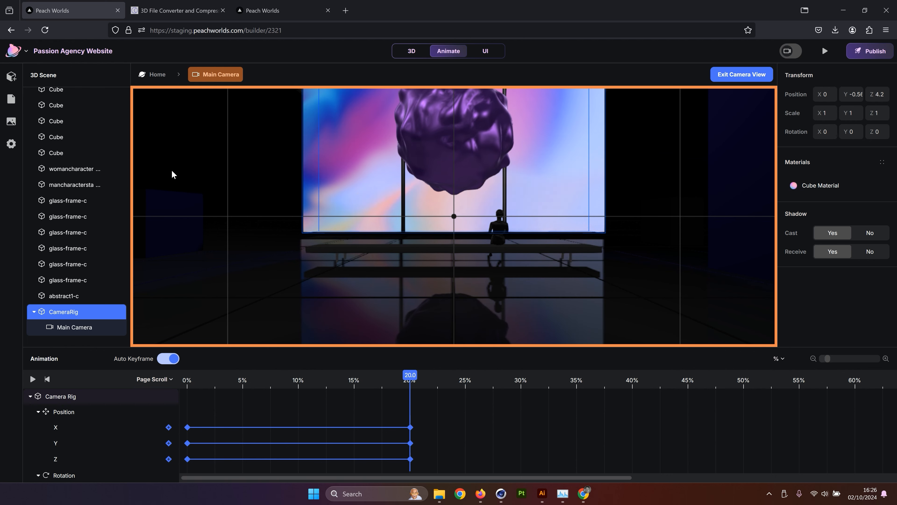
# Set the Main Camera's field of view to 50.
pyautogui.click(74, 327)
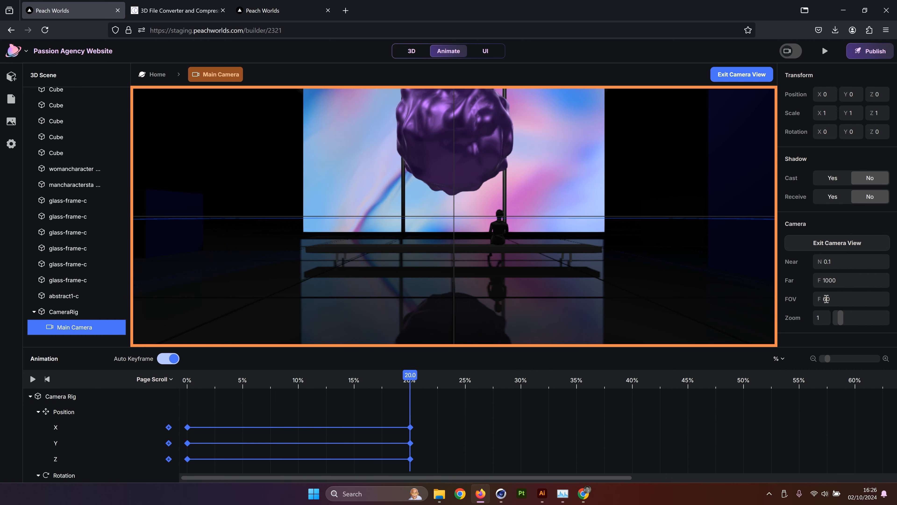
pyautogui.moveTo(827, 299); pyautogui.dragTo(823, 321)
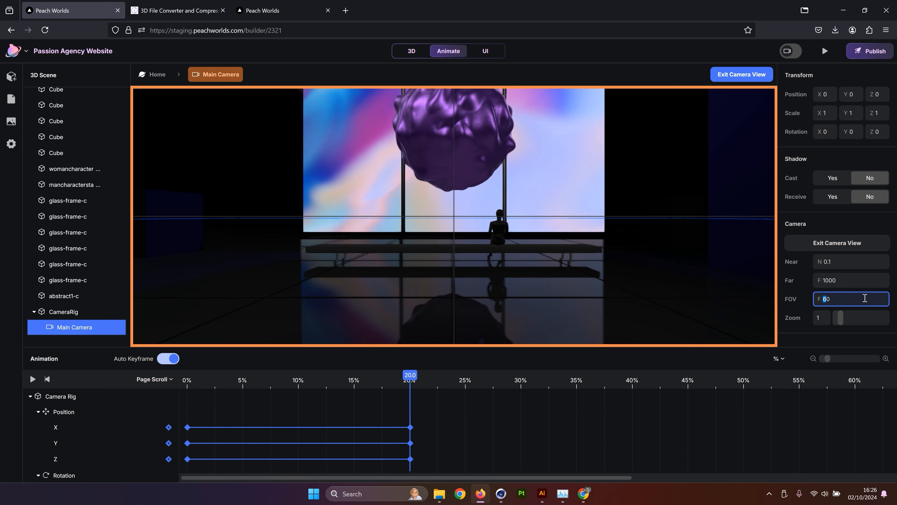
pyautogui.write('5')
pyautogui.press('Return')
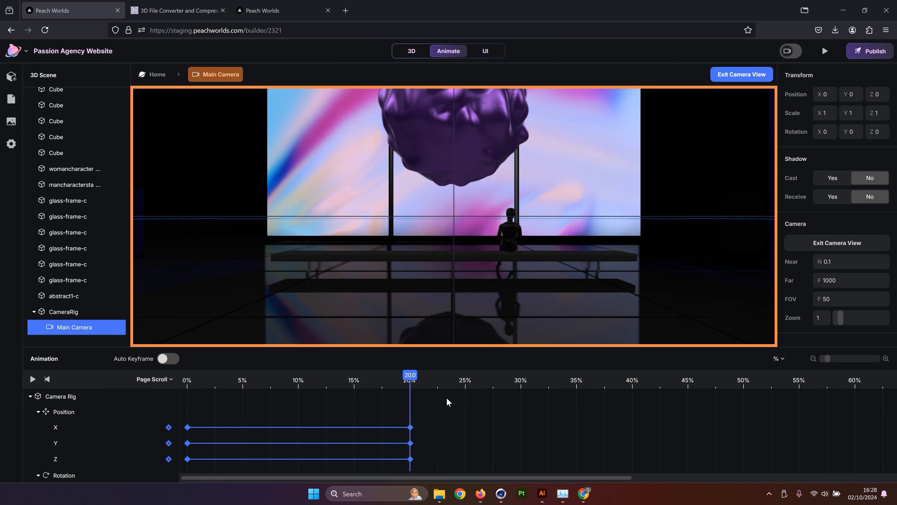
# Turn on automatic keyframing and set the Main Camera's X rotation to 10 at the 20% scroll mark.
pyautogui.scroll(-1, 447, 399)
pyautogui.scroll(-2, 447, 398)
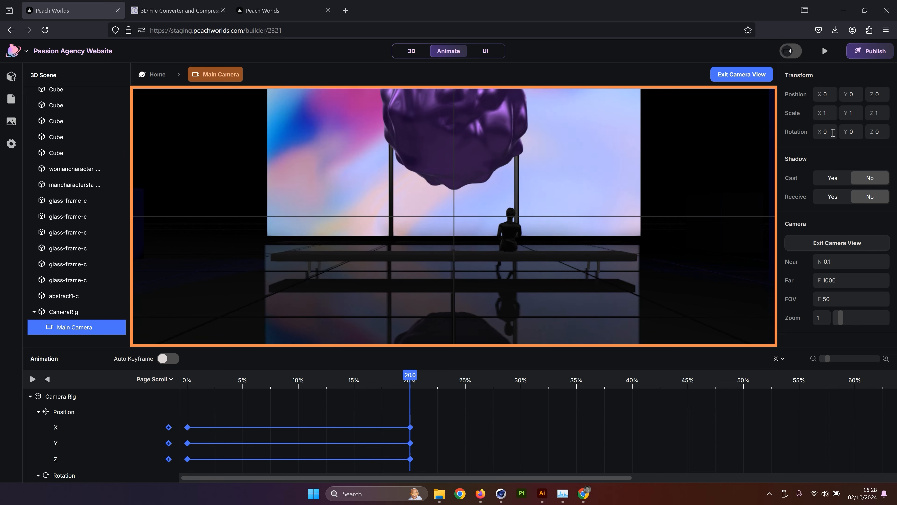
pyautogui.click(168, 358)
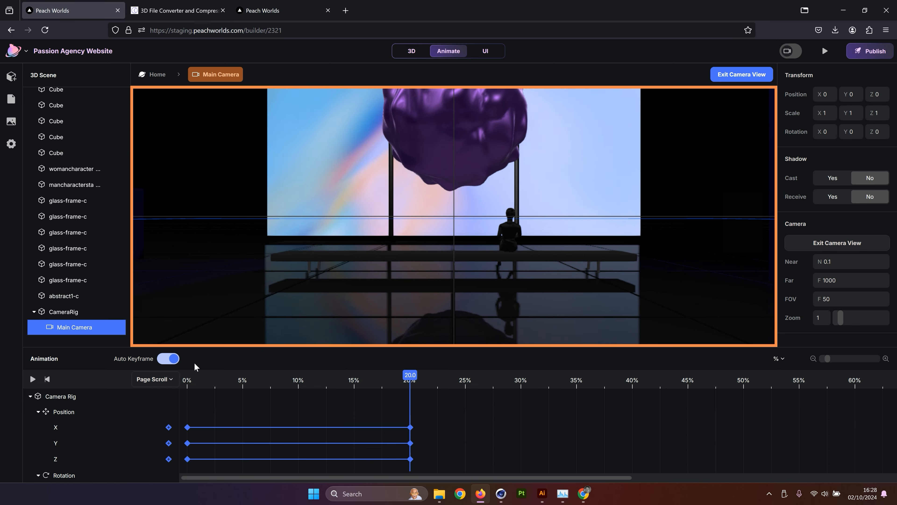
pyautogui.click(827, 134)
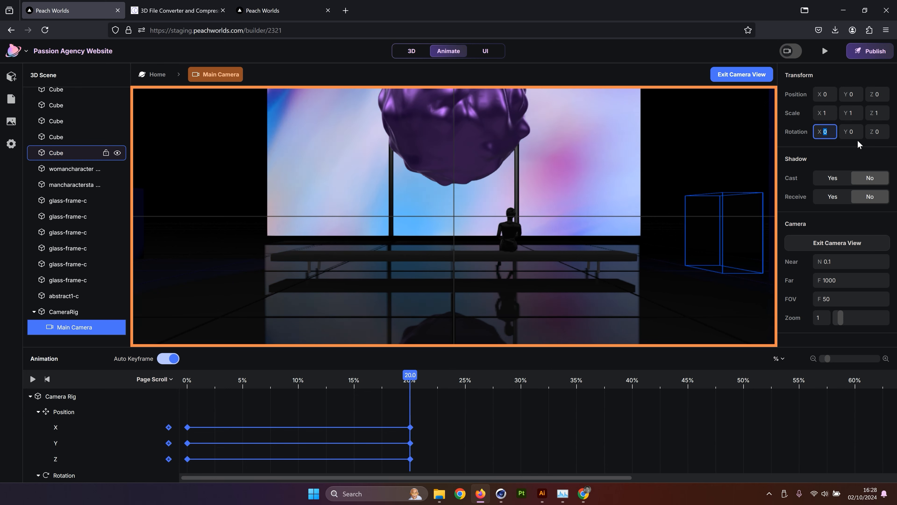
pyautogui.write('10')
pyautogui.press('Return')
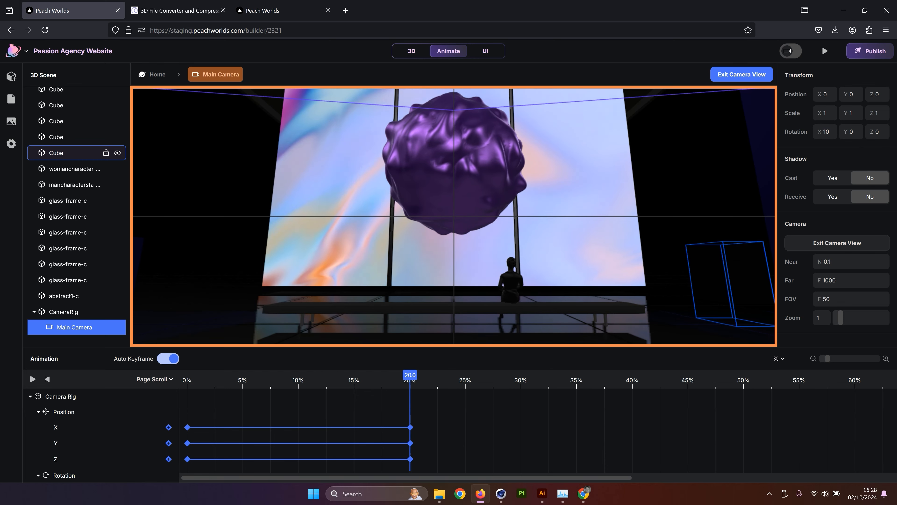
# Set the Main Camera's X rotation at 20% to 12 and check its rotation keyframes on the timeline.
pyautogui.click(821, 133)
pyautogui.write('12')
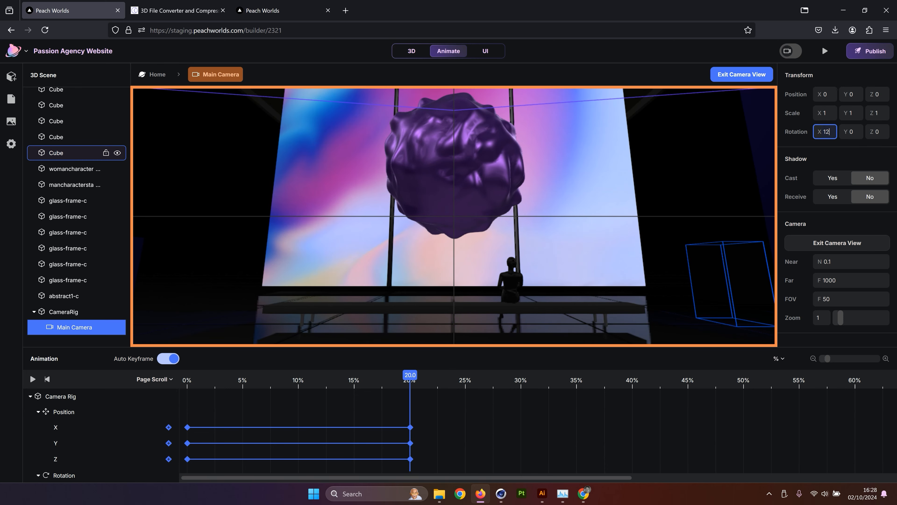
pyautogui.press('Return')
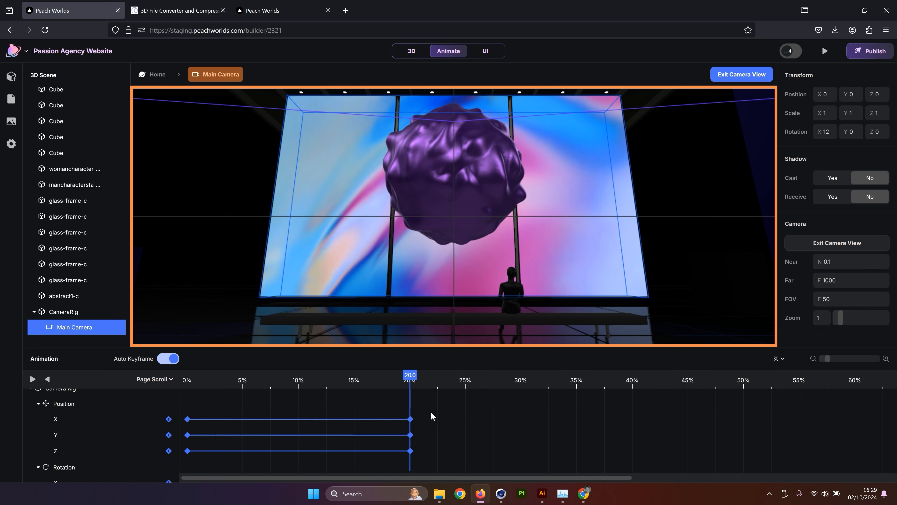
pyautogui.scroll(-2, 429, 413)
pyautogui.scroll(-2, 424, 416)
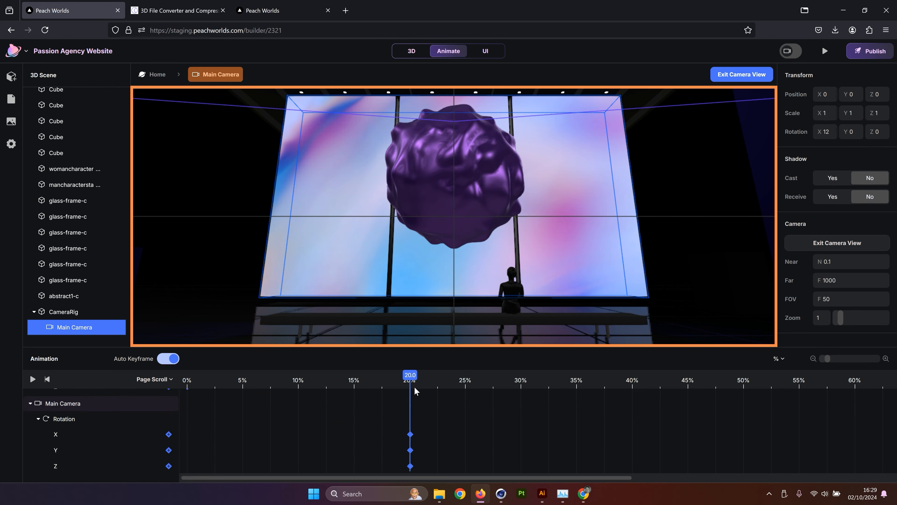
# Set the Main Camera's X rotation to 4 at the 0% scroll mark and scrub through to 20%.
pyautogui.moveTo(410, 376); pyautogui.dragTo(158, 393)
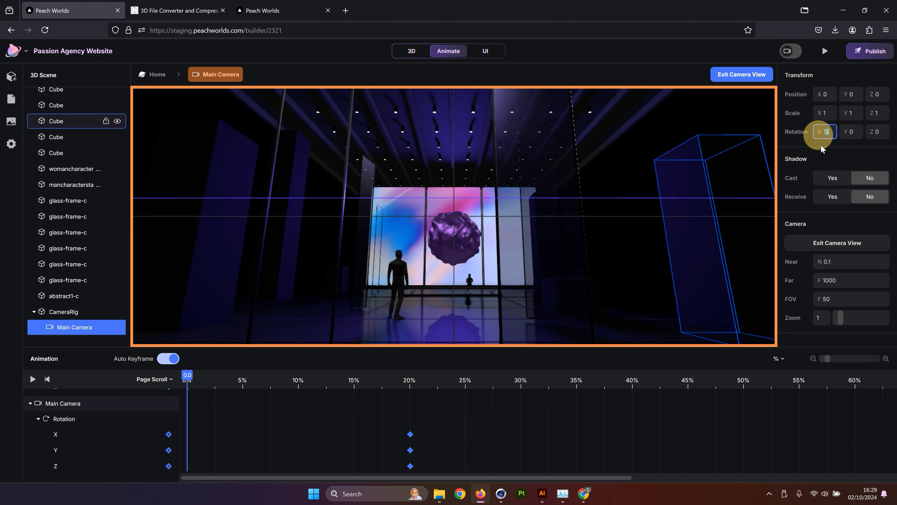
pyautogui.write('4')
pyautogui.press('Return')
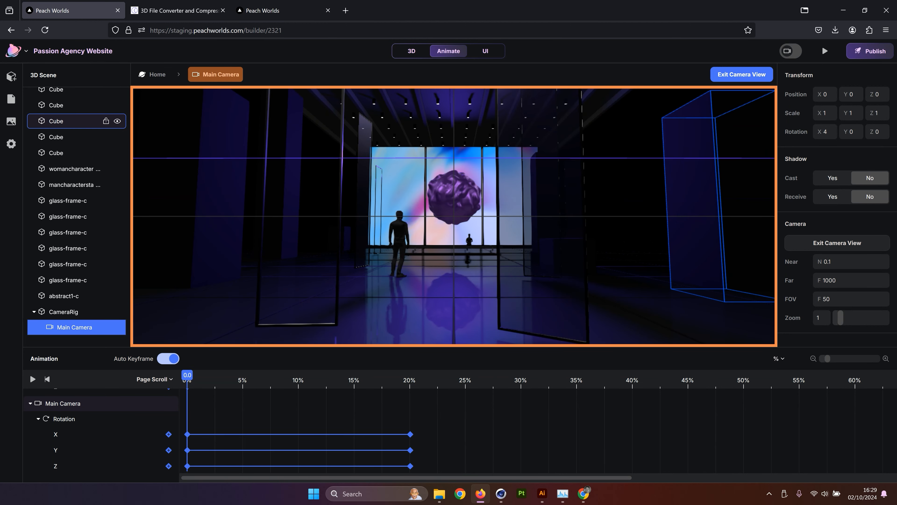
pyautogui.moveTo(187, 375); pyautogui.dragTo(410, 392)
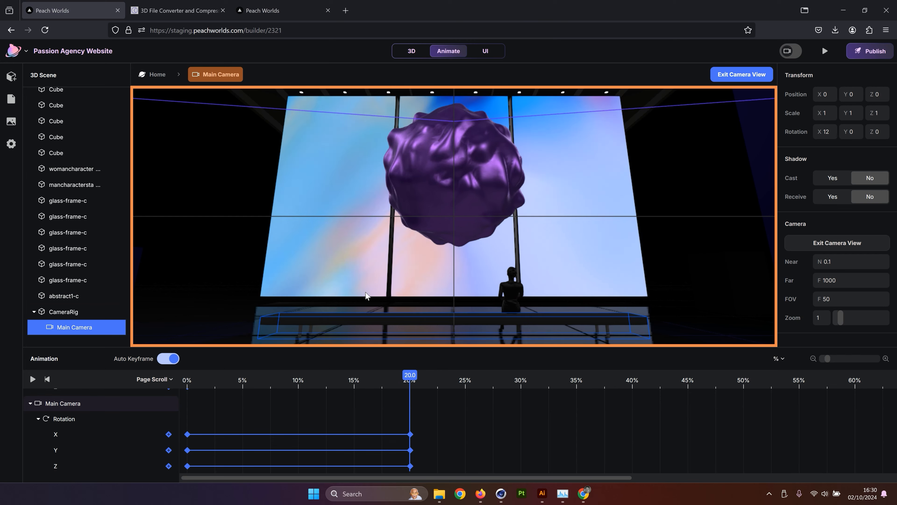
# Add rotation keyframes for CameraRig at the 20% scroll mark with X, Y and Z kept at 0.
pyautogui.moveTo(615, 382); pyautogui.dragTo(632, 383)
pyautogui.click(85, 311)
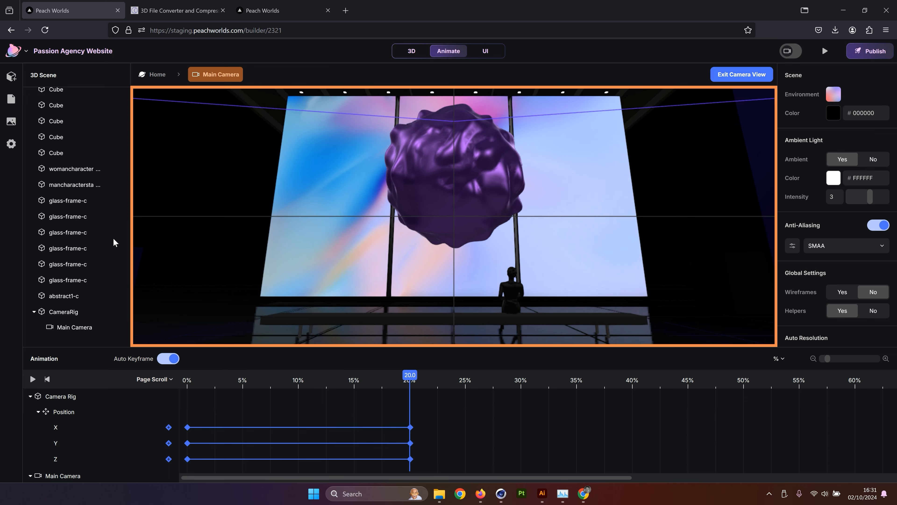
pyautogui.click(39, 311)
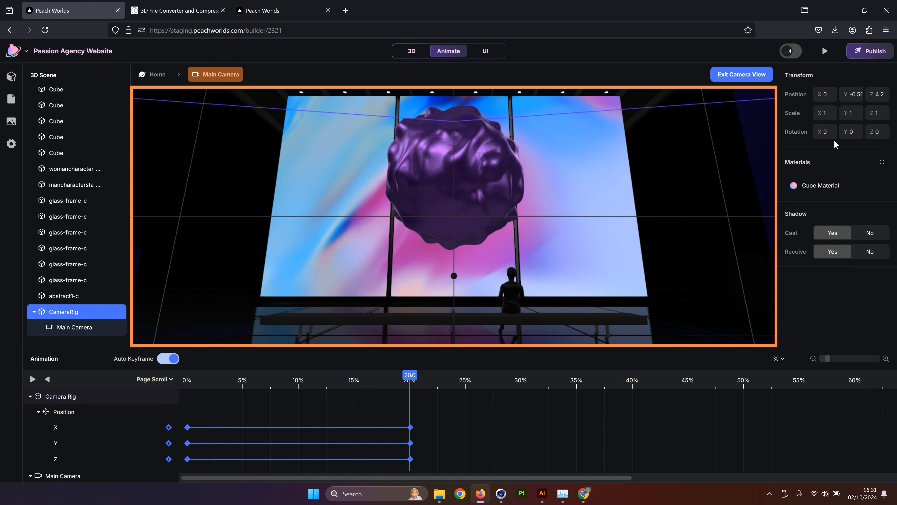
pyautogui.click(827, 132)
pyautogui.click(857, 132)
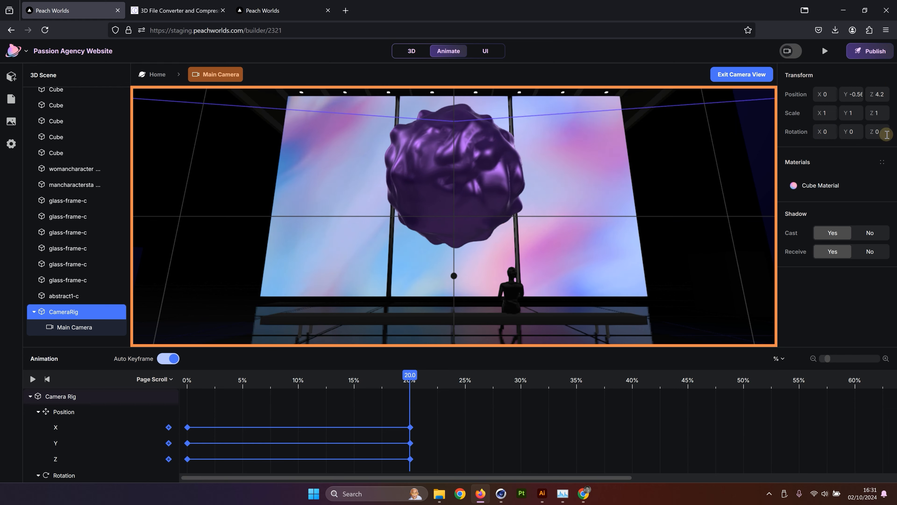
pyautogui.scroll(-3, 493, 419)
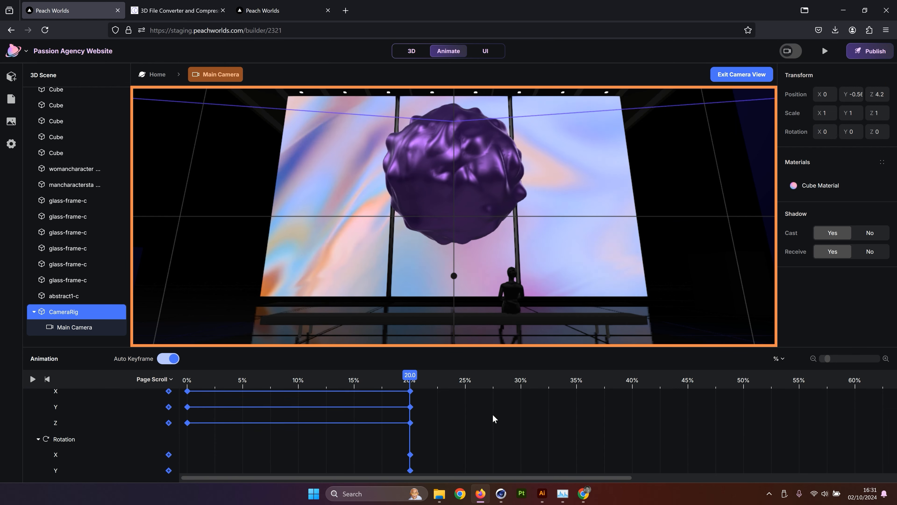
# At the 40% scroll mark, set CameraRig's Y rotation to 26 and its X position to 1.5.
pyautogui.scroll(1, 493, 419)
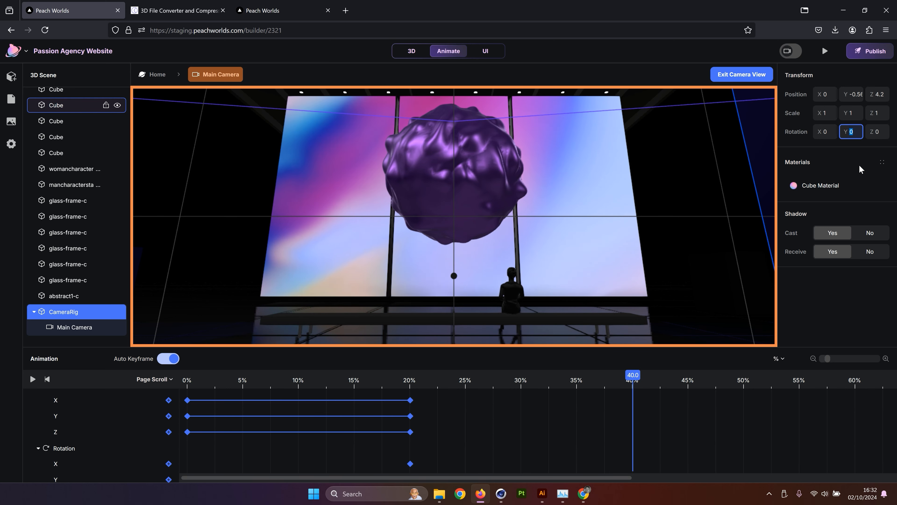
pyautogui.press('Return')
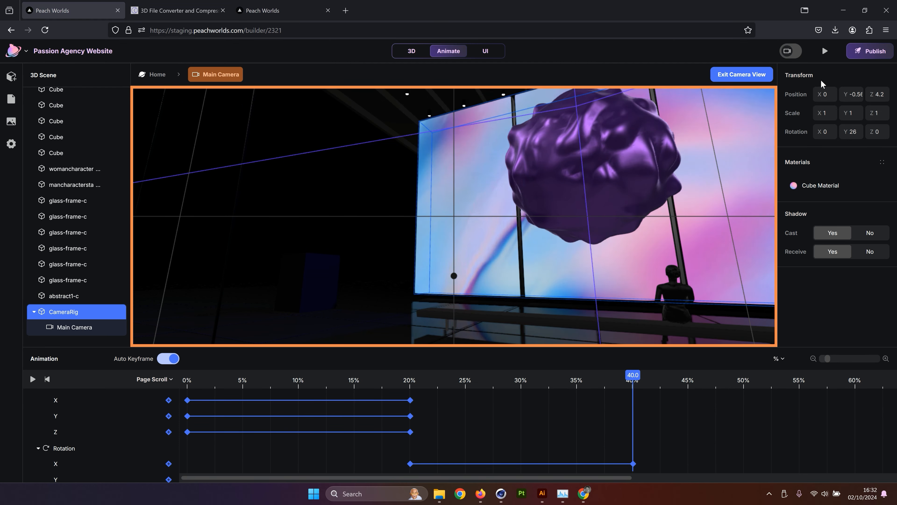
pyautogui.click(824, 94)
pyautogui.click(833, 130)
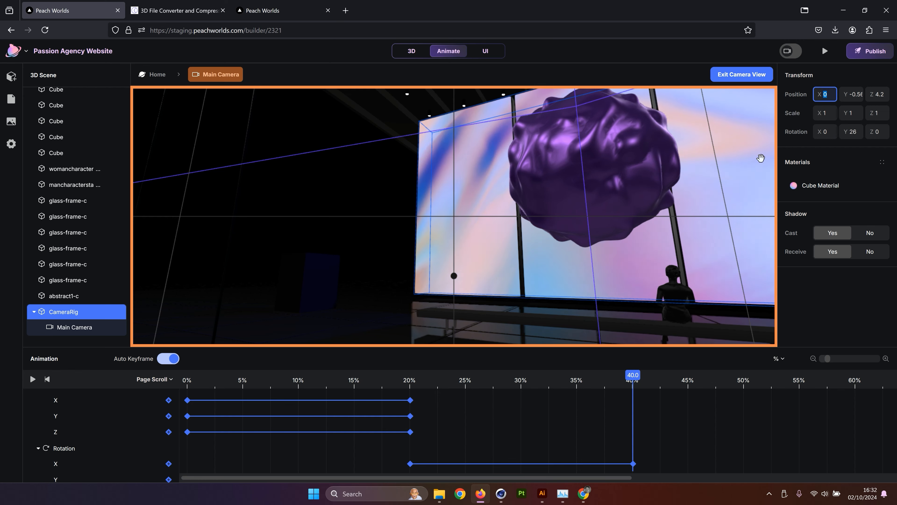
pyautogui.click(829, 96)
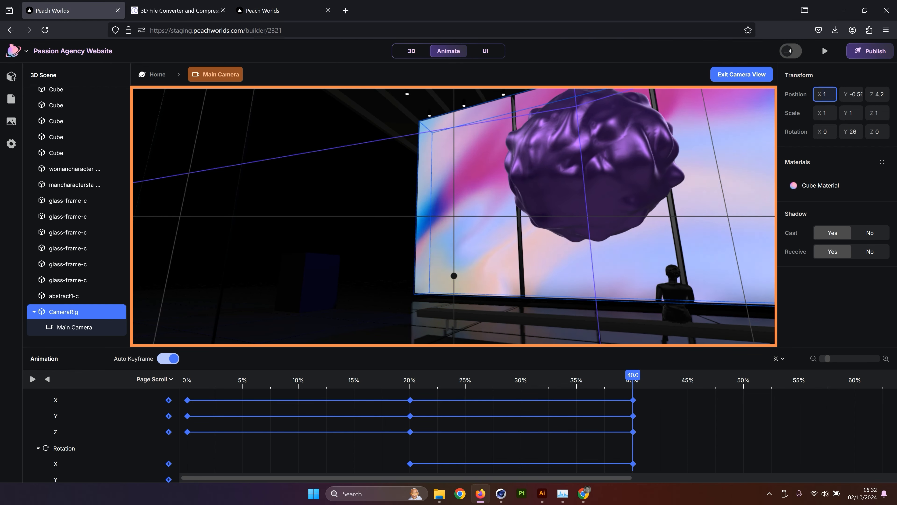
pyautogui.write('1')
pyautogui.press('Return')
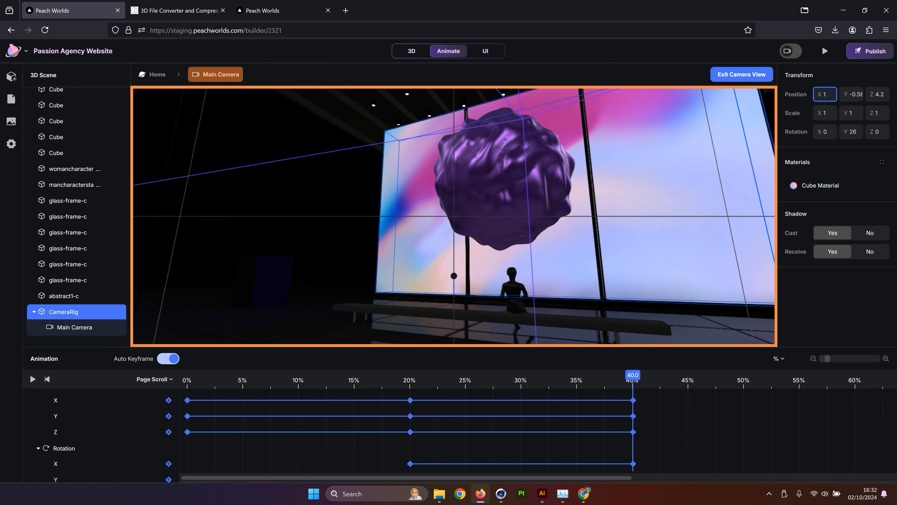
pyautogui.press('Return')
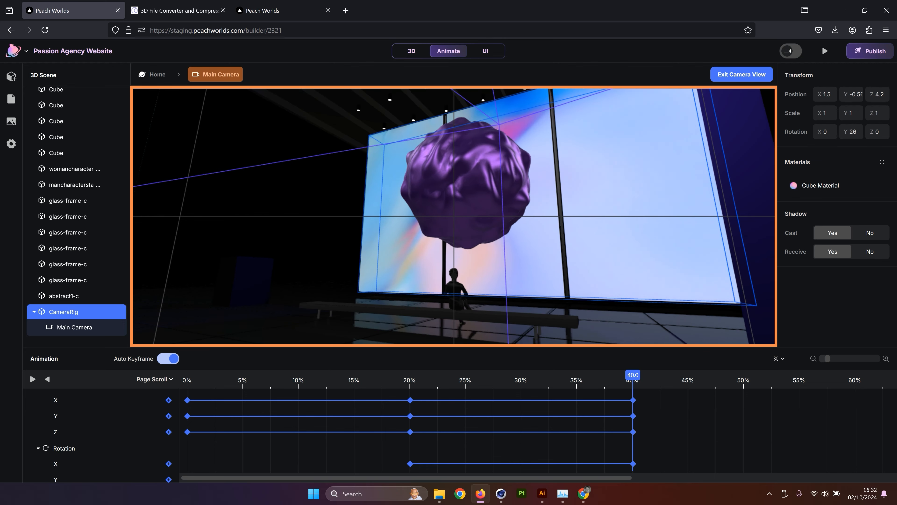
pyautogui.click(829, 96)
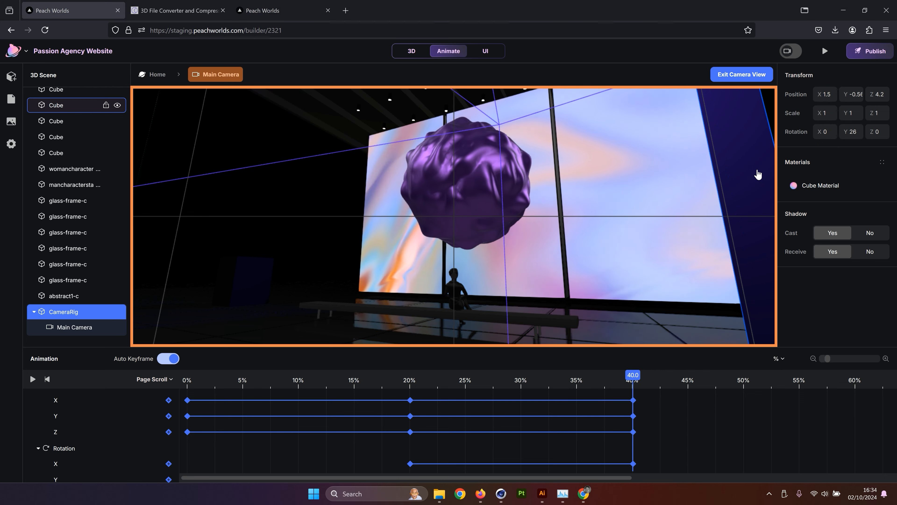
# Set the Main Camera's X rotation to 16.5 at the 40% scroll mark.
pyautogui.scroll(-3, 590, 433)
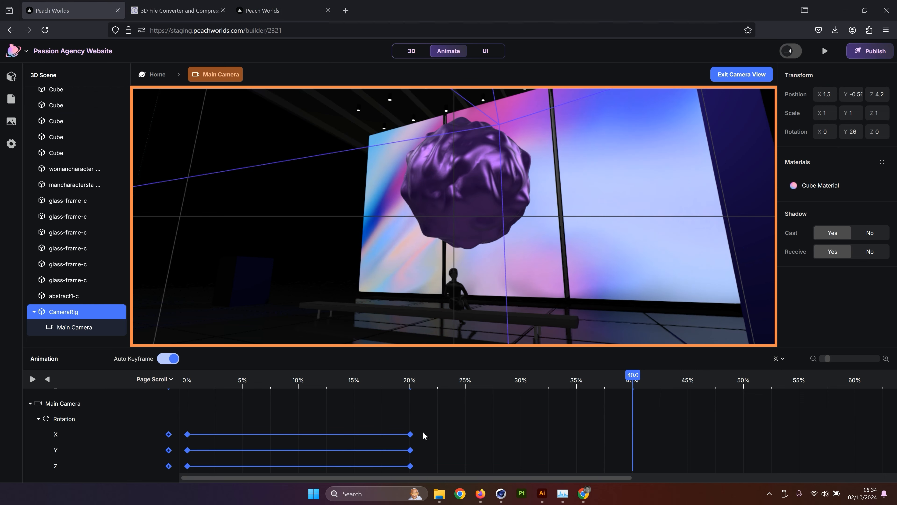
pyautogui.click(74, 326)
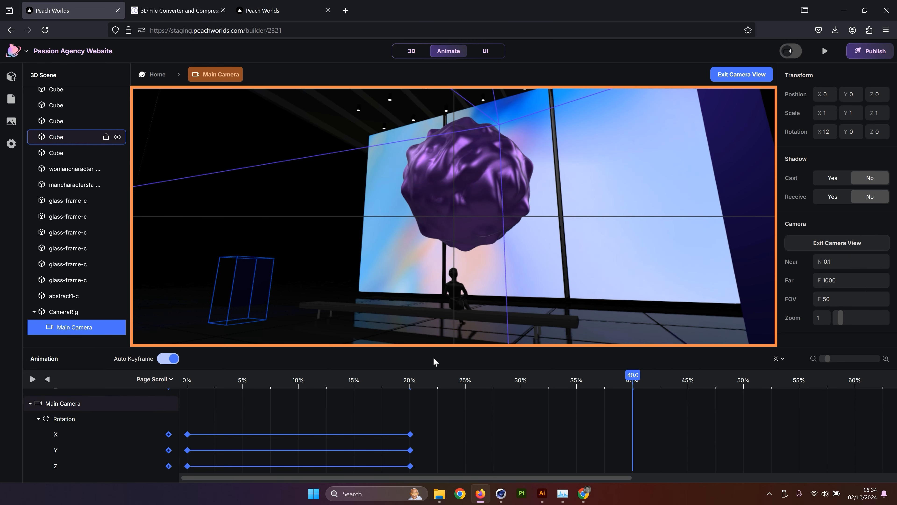
pyautogui.click(825, 131)
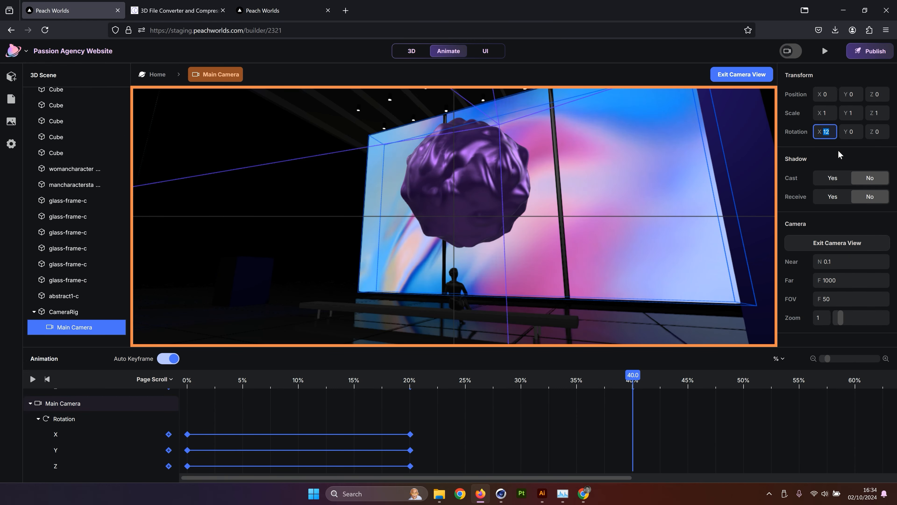
pyautogui.press('BackSpace')
pyautogui.write('6')
pyautogui.press('Return')
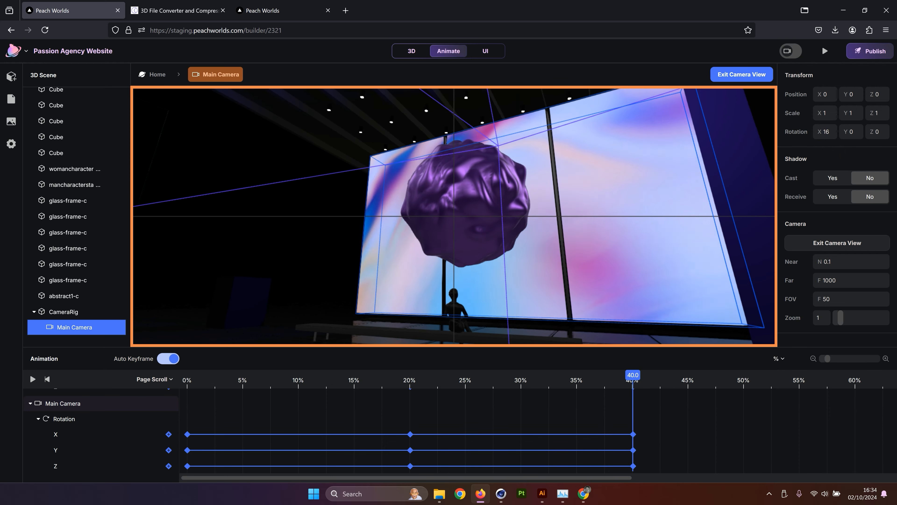
pyautogui.click(828, 131)
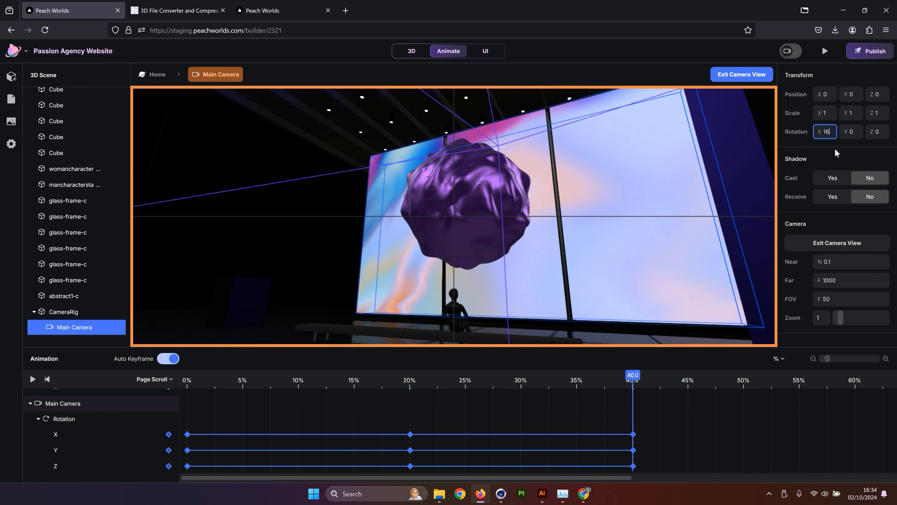
pyautogui.write('.5')
pyautogui.press('Return')
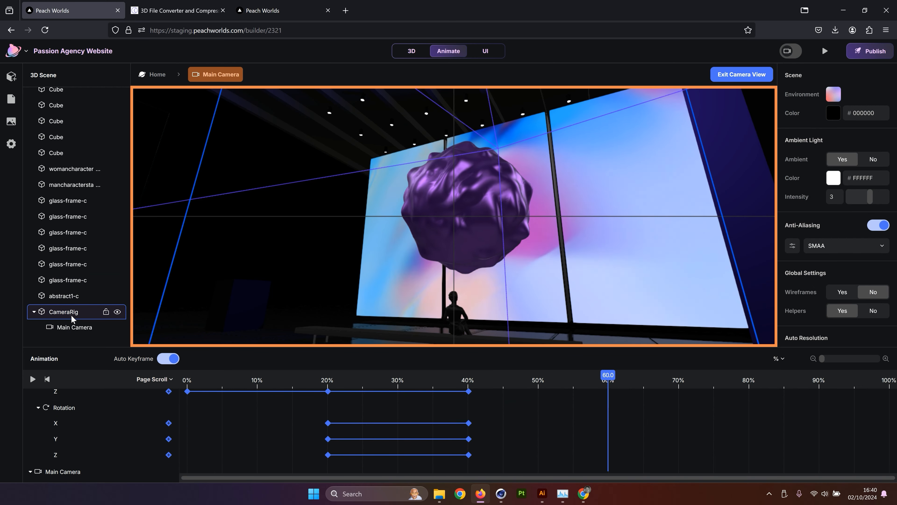
# At the 60% scroll mark, set CameraRig's X position to -1.4 and its Y rotation to -21.
pyautogui.click(63, 311)
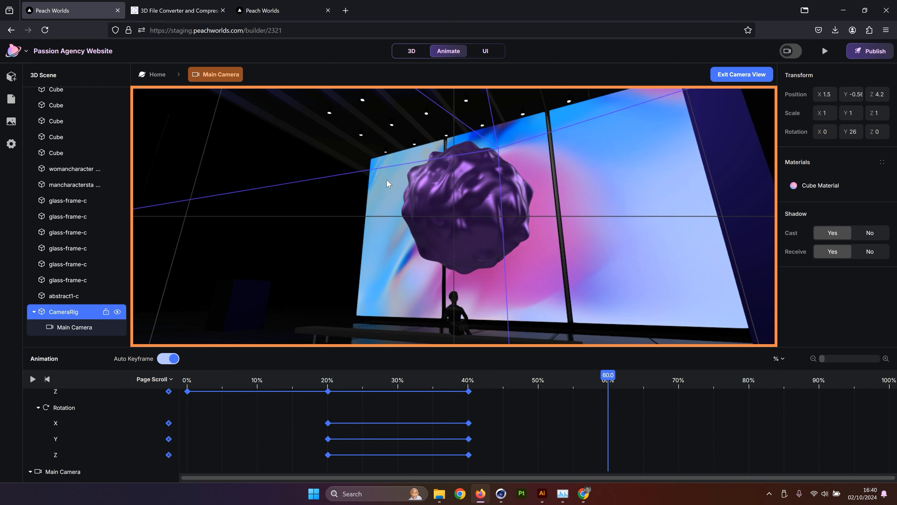
pyautogui.click(825, 94)
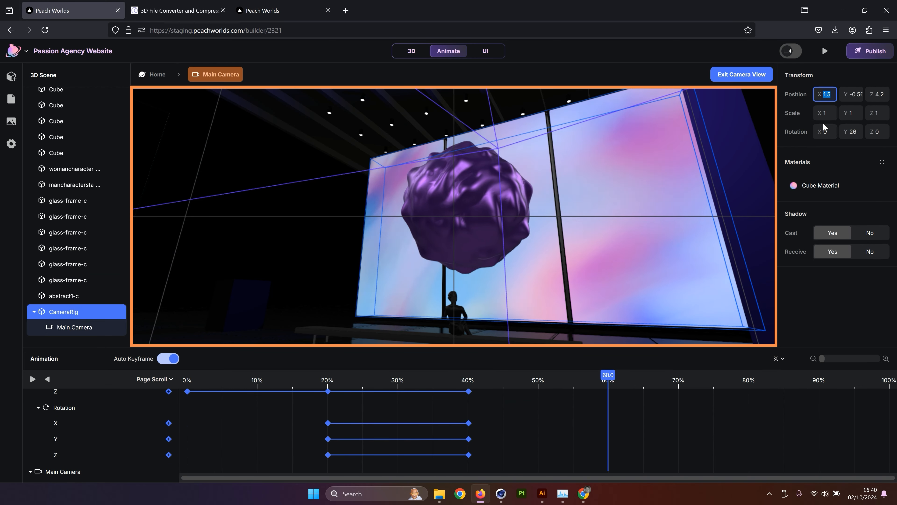
pyautogui.write('-1.')
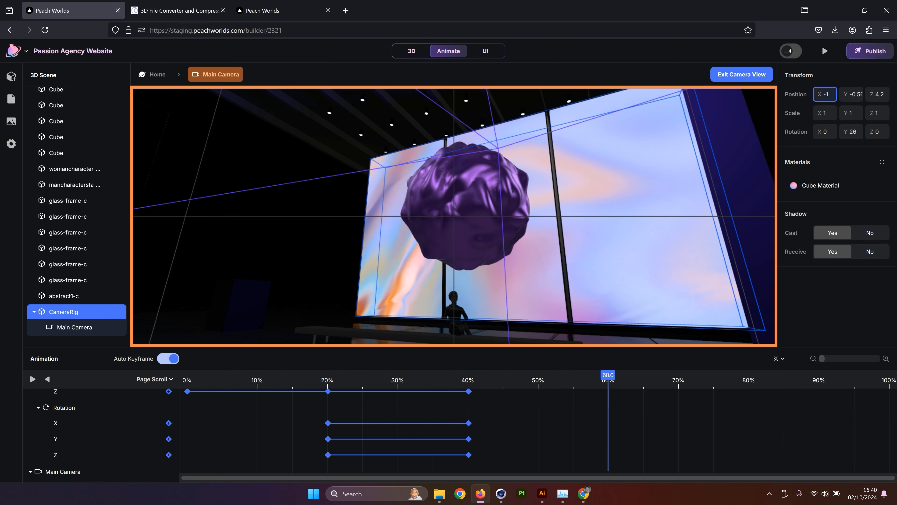
pyautogui.press('Return')
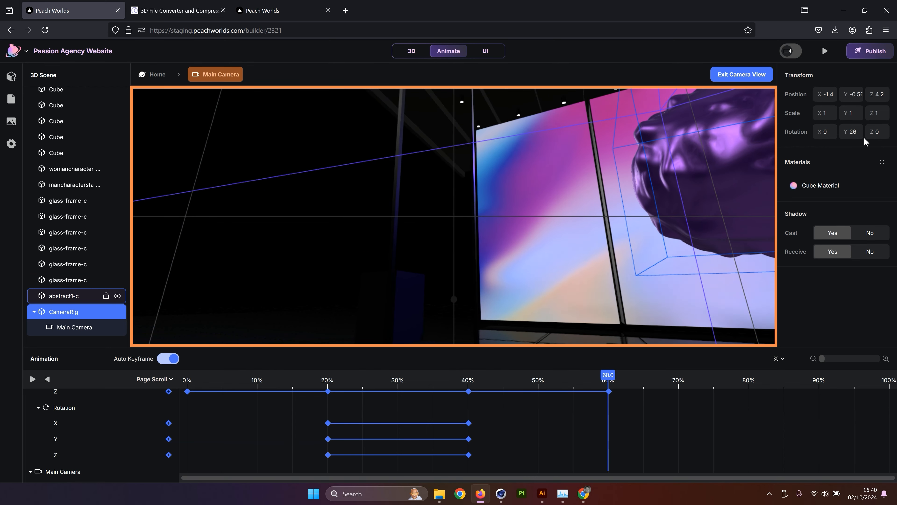
pyautogui.click(851, 132)
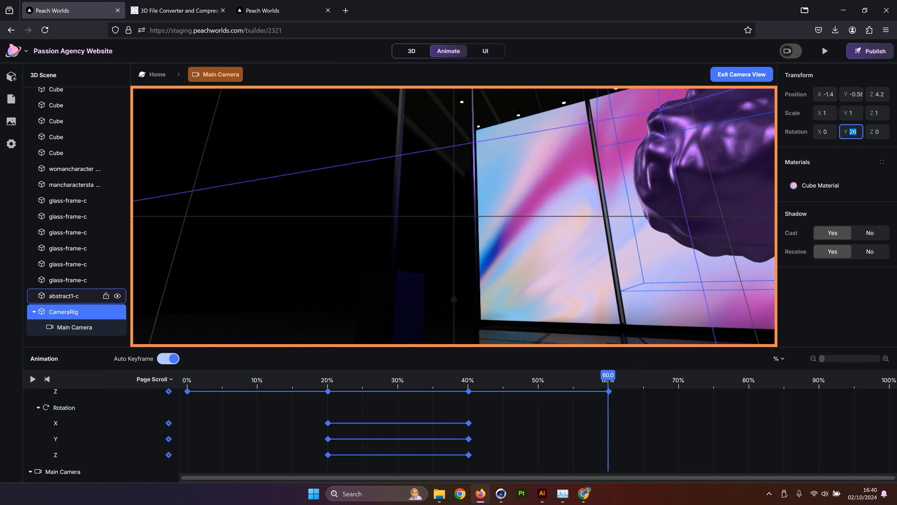
pyautogui.write('-')
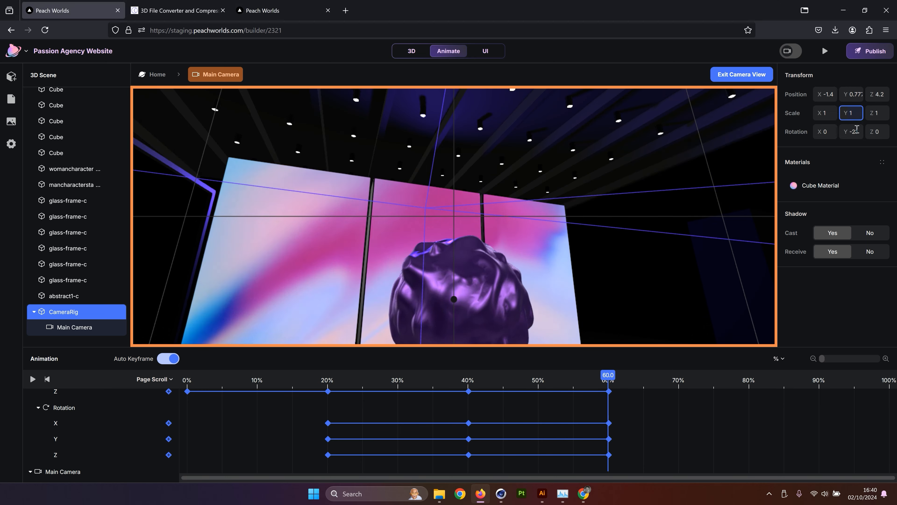
# Examine CameraRig's rotation values at 60% and the rotation keyframes of CameraRig and Main Camera.
pyautogui.scroll(-4, 601, 417)
pyautogui.click(826, 132)
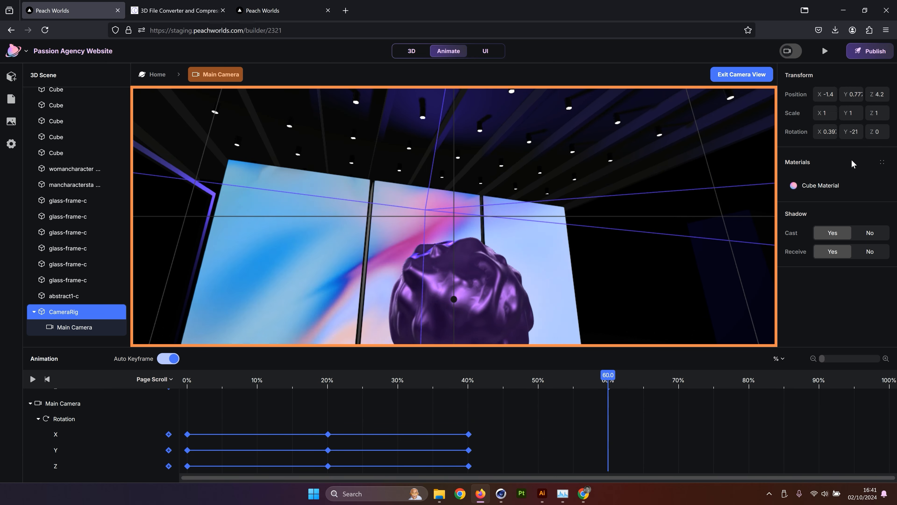
pyautogui.scroll(3, 599, 439)
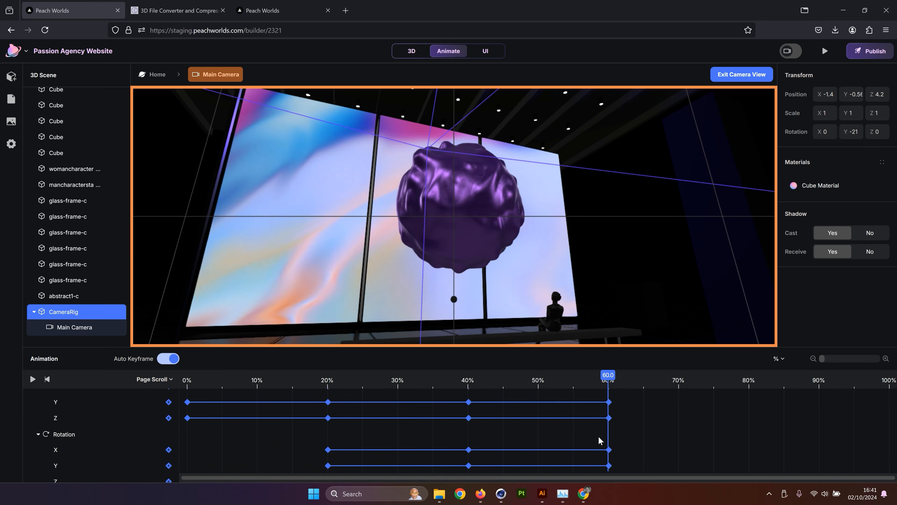
pyautogui.scroll(-3, 599, 439)
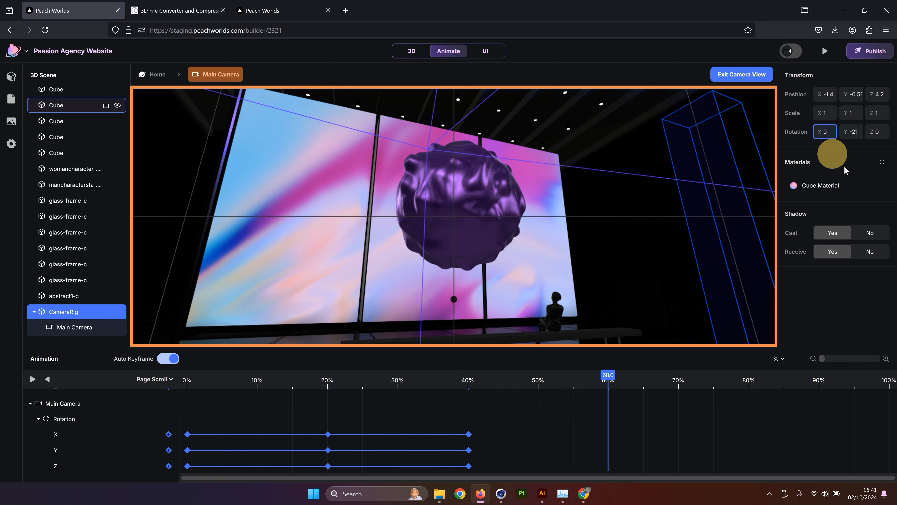
pyautogui.click(829, 131)
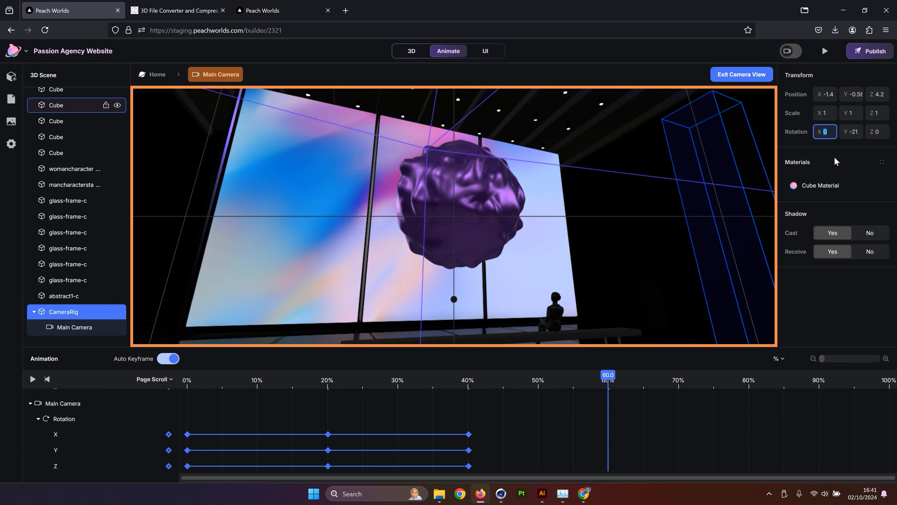
pyautogui.click(853, 133)
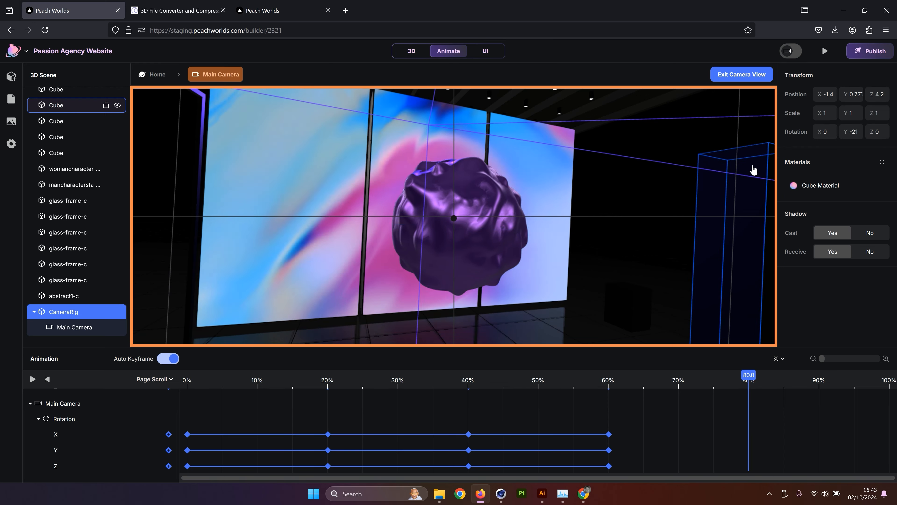
# Set CameraRig's position to X -0.7, Y 0.91 and Z 5.4 at the 100% scroll mark.
pyautogui.click(75, 327)
pyautogui.click(76, 311)
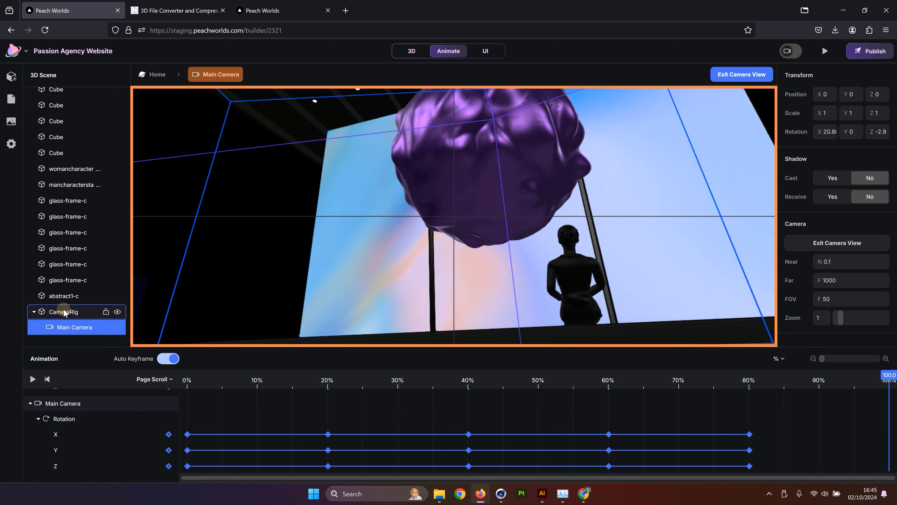
pyautogui.click(73, 311)
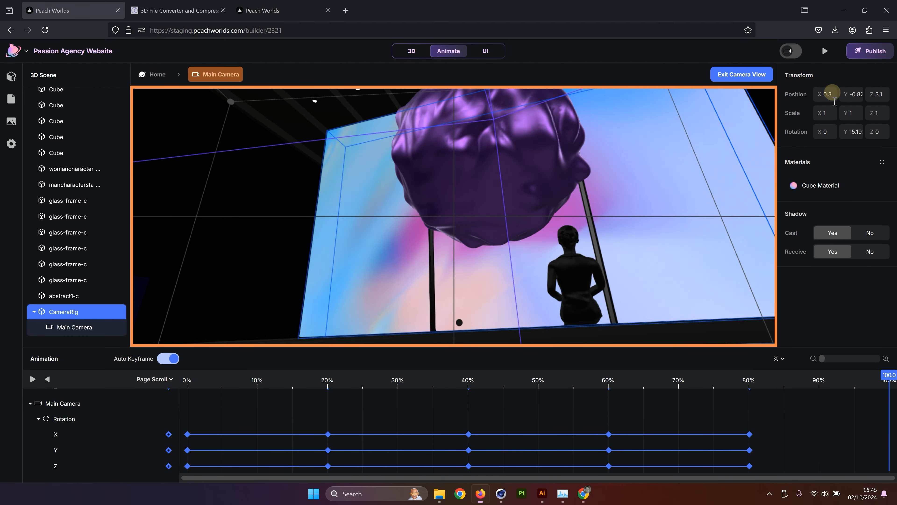
pyautogui.click(833, 97)
pyautogui.write('8')
pyautogui.moveTo(834, 95); pyautogui.dragTo(889, 100)
pyautogui.write('-0.70.915.4')
# Keyframe the Main Camera's rotation at 100% with X about -4.85 and Z 3, and preview the scroll animation.
pyautogui.click(74, 328)
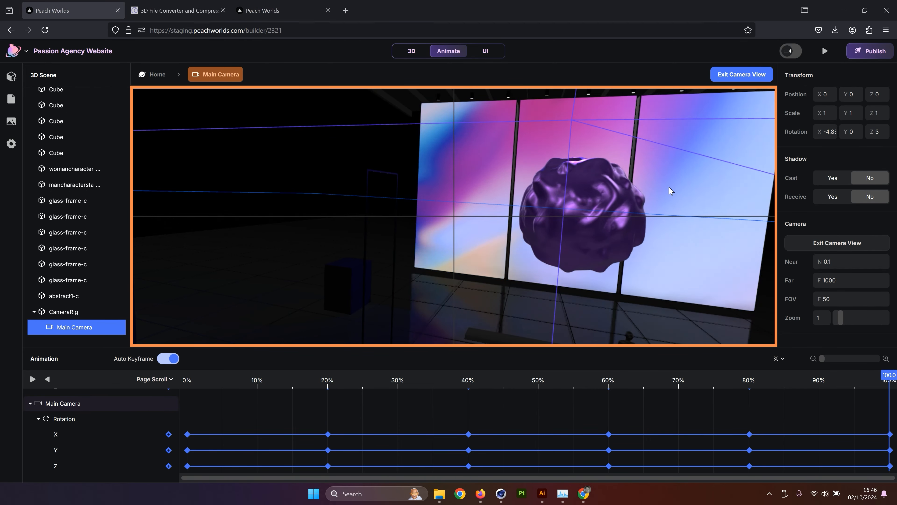
pyautogui.click(825, 50)
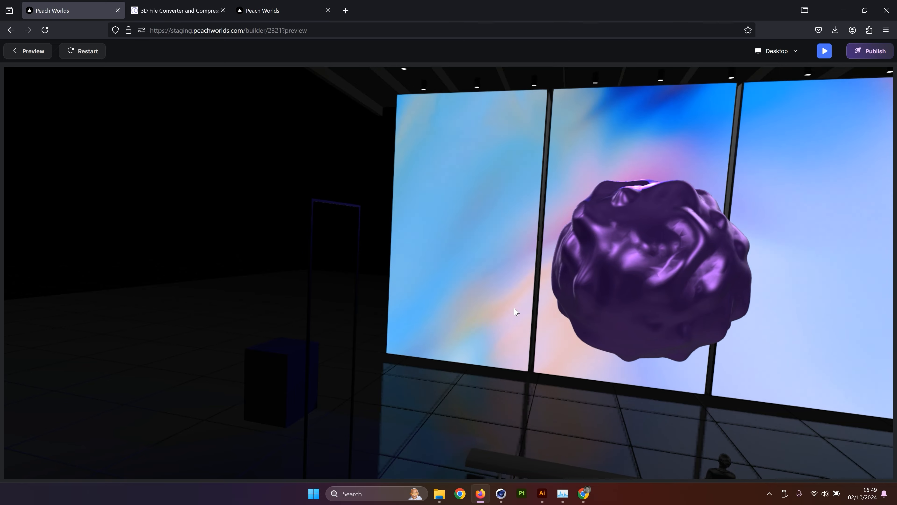
# Scroll through the previewed page to check the camera animation forward and back.
pyautogui.scroll(-5, 514, 308)
pyautogui.scroll(-5, 514, 307)
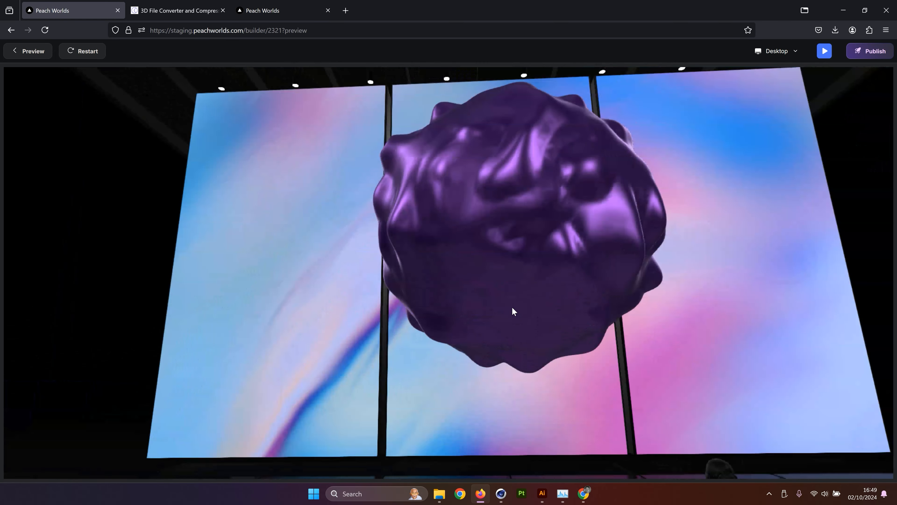
pyautogui.scroll(8, 506, 302)
pyautogui.scroll(10, 507, 304)
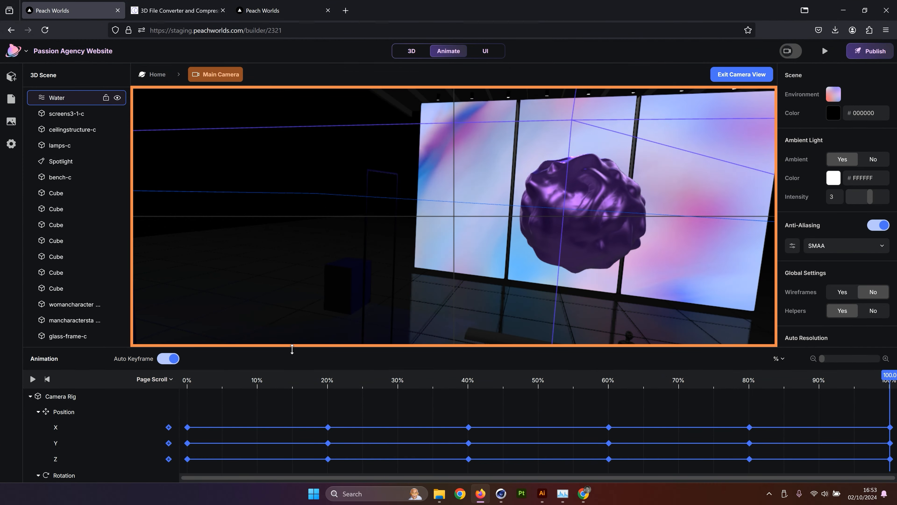
# Enlarge the animation timeline and look over the Camera Rig keyframe tracks and the camera objects in the scene list.
pyautogui.moveTo(292, 349); pyautogui.dragTo(301, 309)
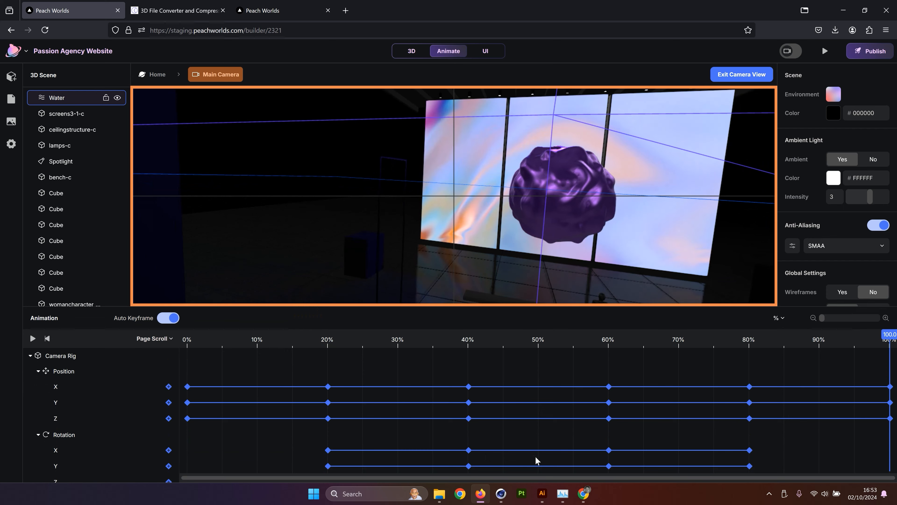
pyautogui.scroll(-3, 536, 460)
pyautogui.scroll(3, 535, 460)
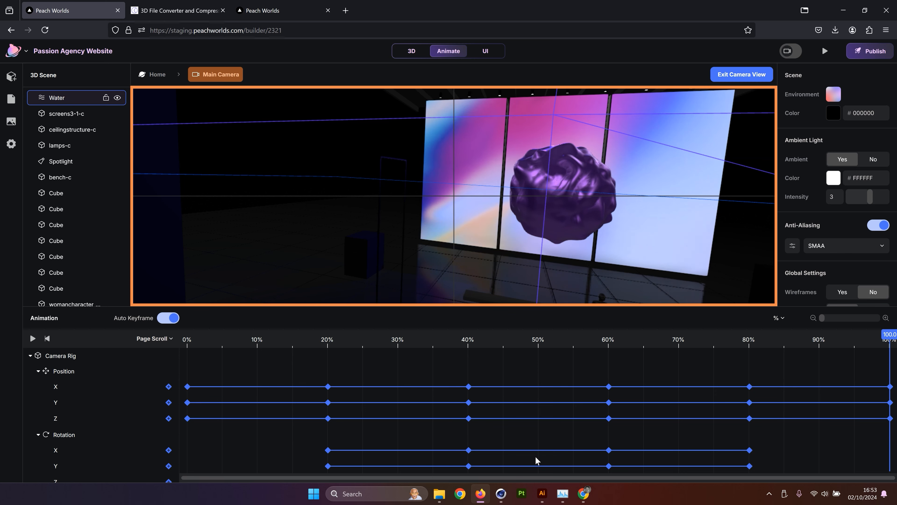
pyautogui.scroll(-5, 85, 196)
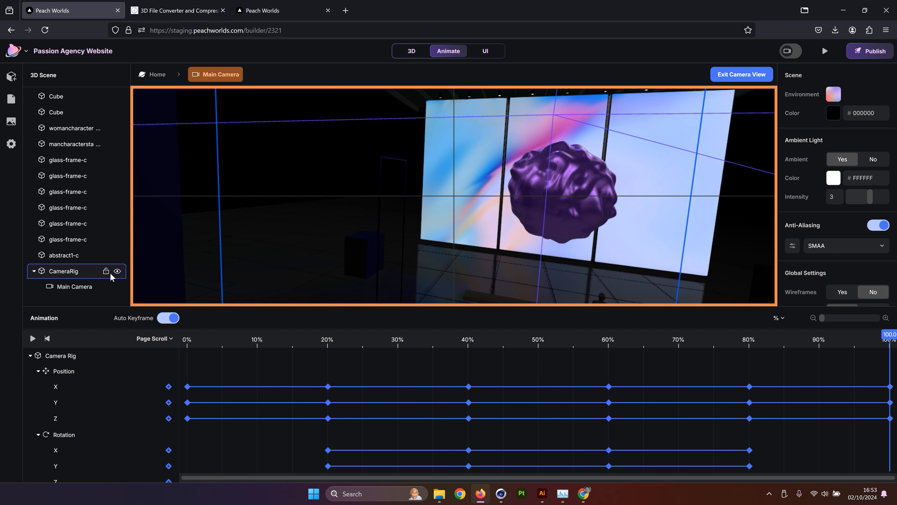
# Scrub the page scroll timeline back and forth between 0% and 80% to check the camera view at each keyframe.
pyautogui.click(328, 341)
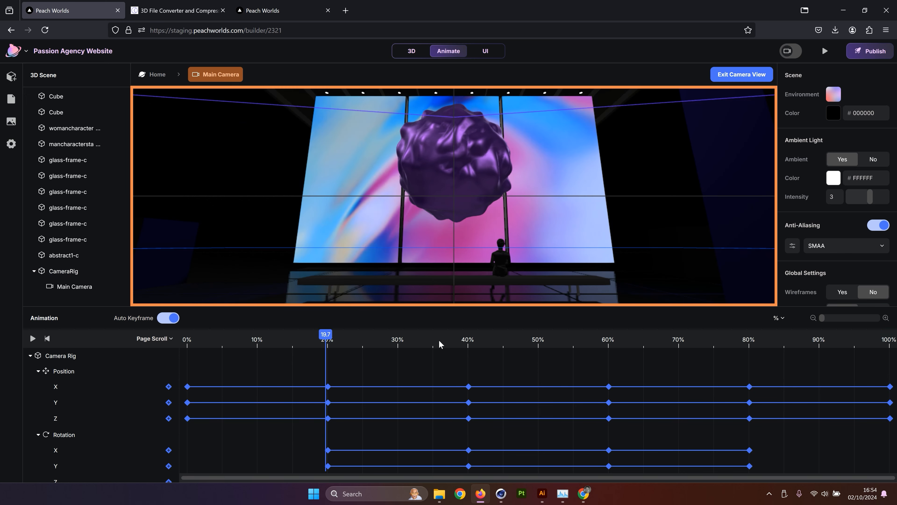
pyautogui.click(465, 341)
pyautogui.click(606, 338)
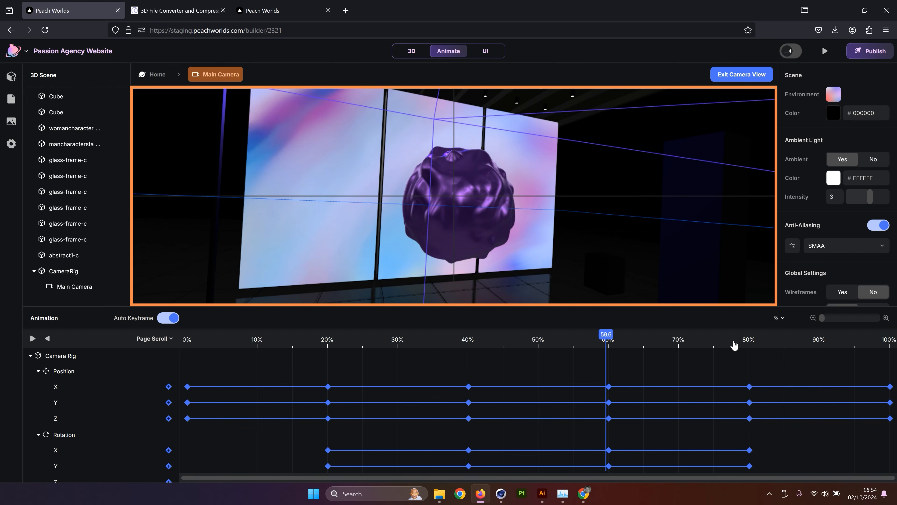
pyautogui.click(750, 336)
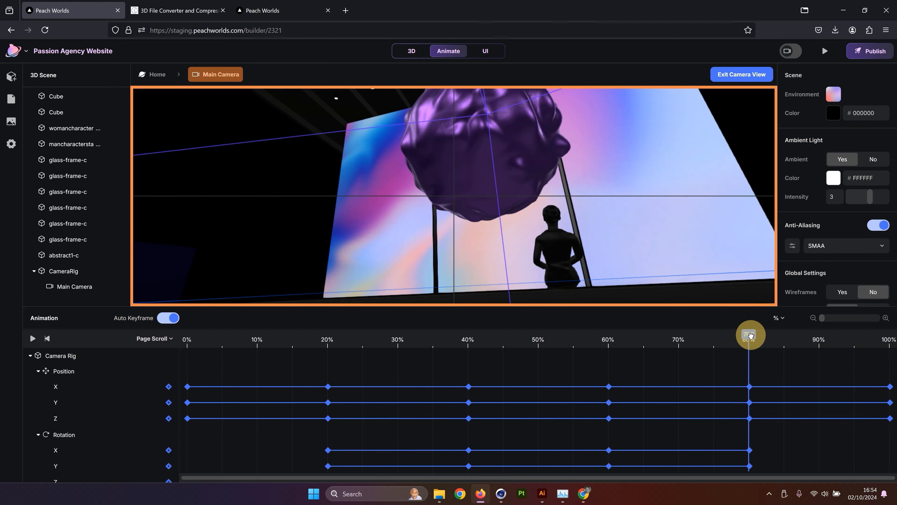
pyautogui.moveTo(747, 332); pyautogui.dragTo(161, 362)
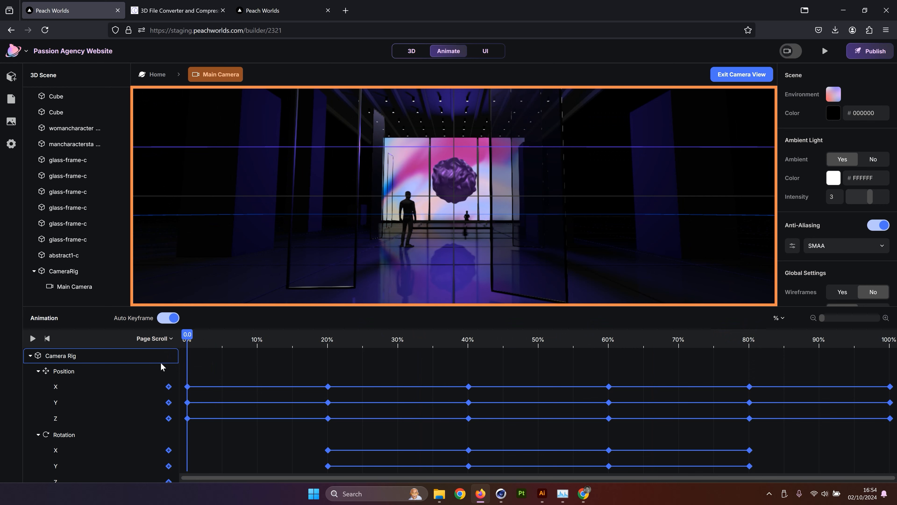
pyautogui.click(495, 172)
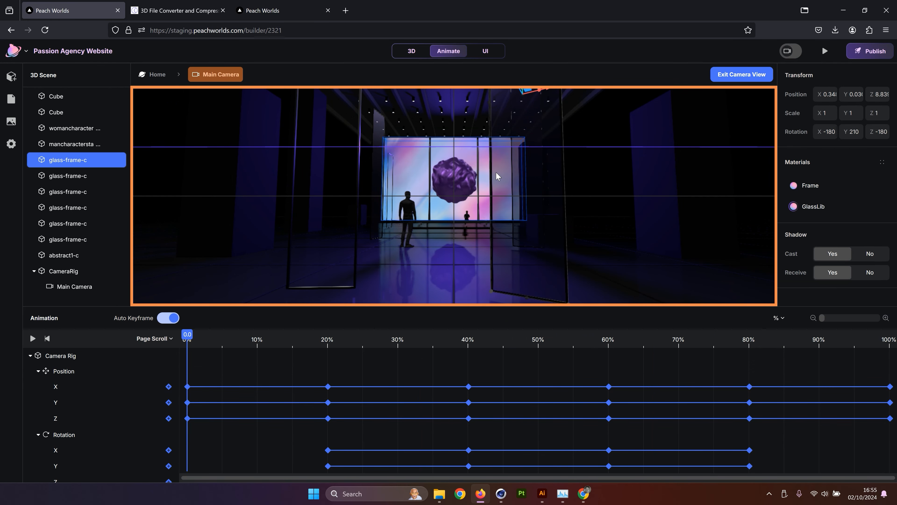
pyautogui.moveTo(197, 338); pyautogui.dragTo(156, 350)
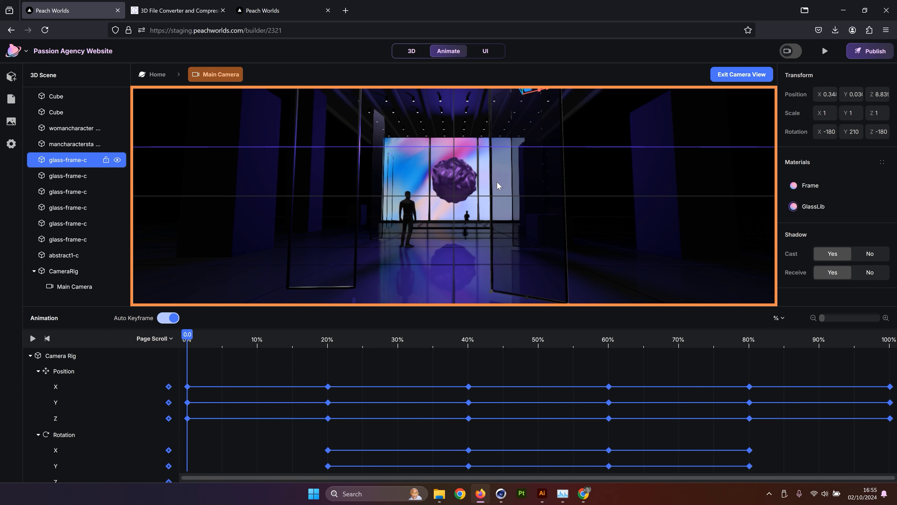
pyautogui.moveTo(186, 331); pyautogui.dragTo(743, 351)
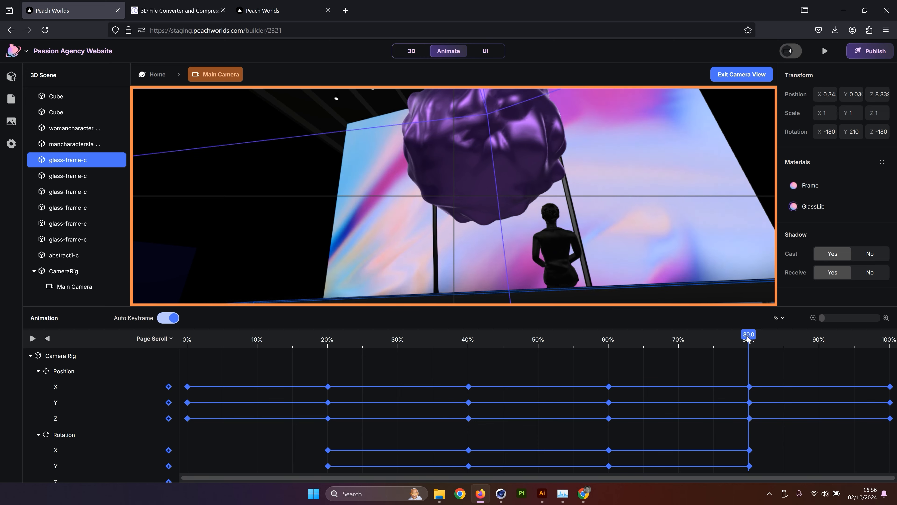
pyautogui.moveTo(749, 337); pyautogui.dragTo(460, 339)
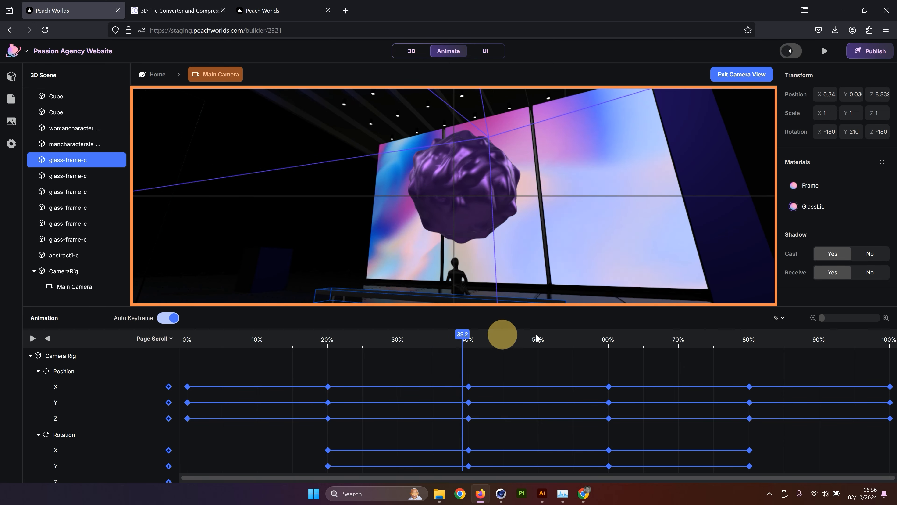
pyautogui.moveTo(537, 337); pyautogui.dragTo(663, 341)
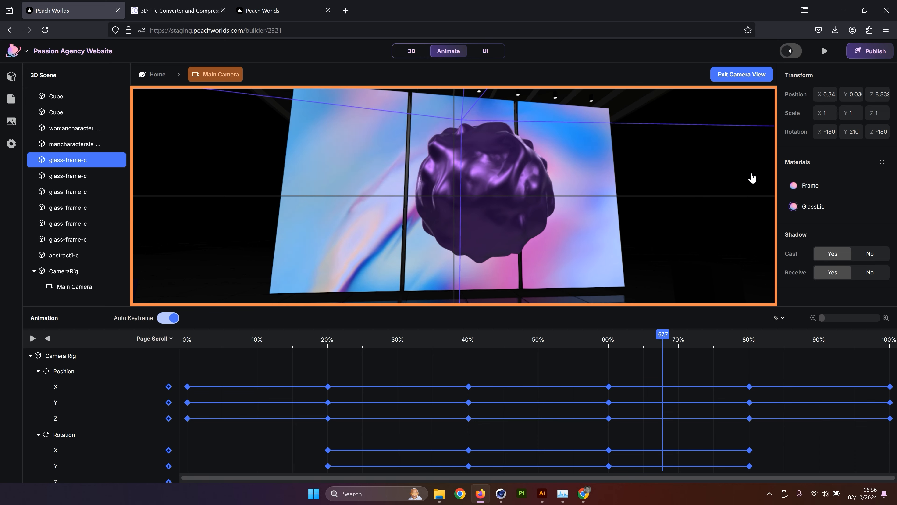
pyautogui.click(428, 353)
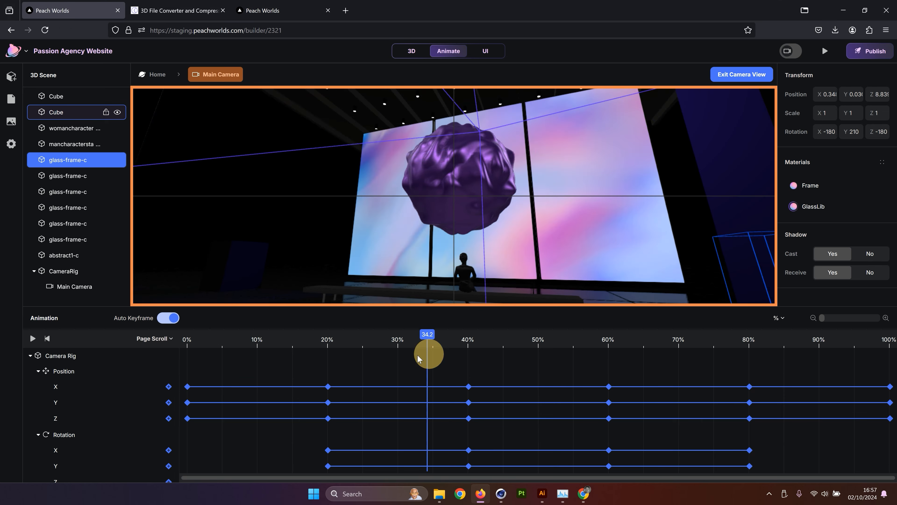
# Return to 3D editing and add the abstract2-c.glb model from the assets to the scene.
pyautogui.click(411, 47)
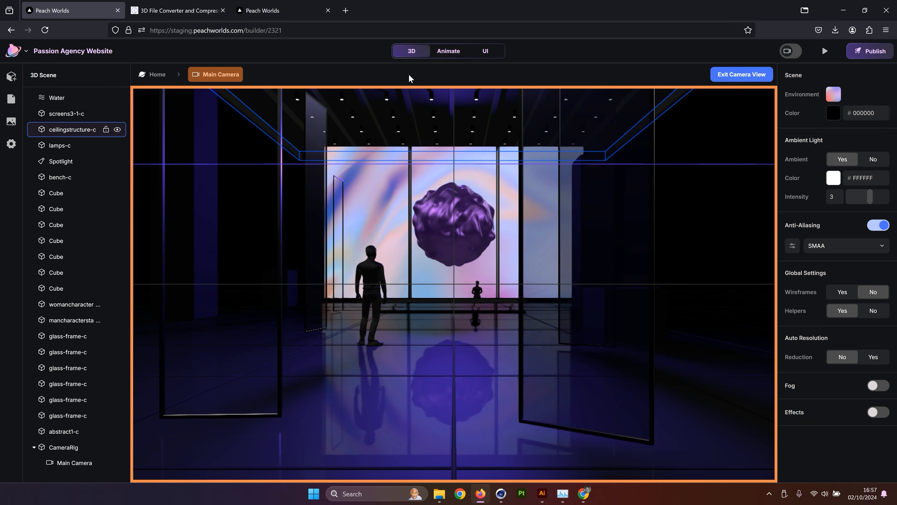
pyautogui.click(13, 78)
pyautogui.click(85, 138)
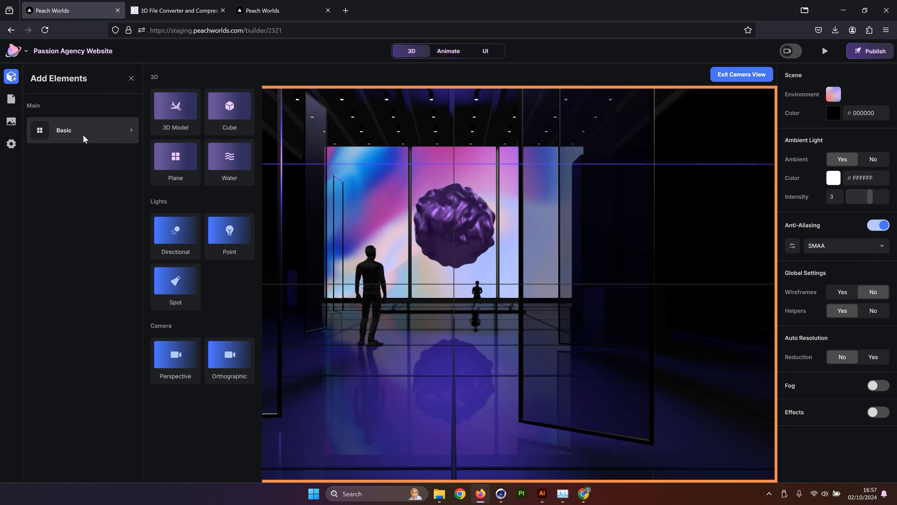
pyautogui.click(171, 118)
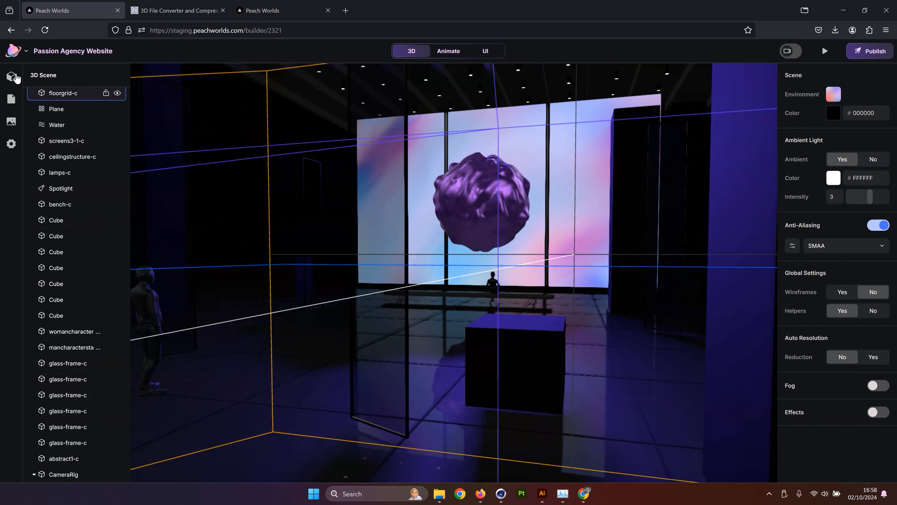
pyautogui.click(14, 75)
pyautogui.click(85, 128)
pyautogui.click(162, 114)
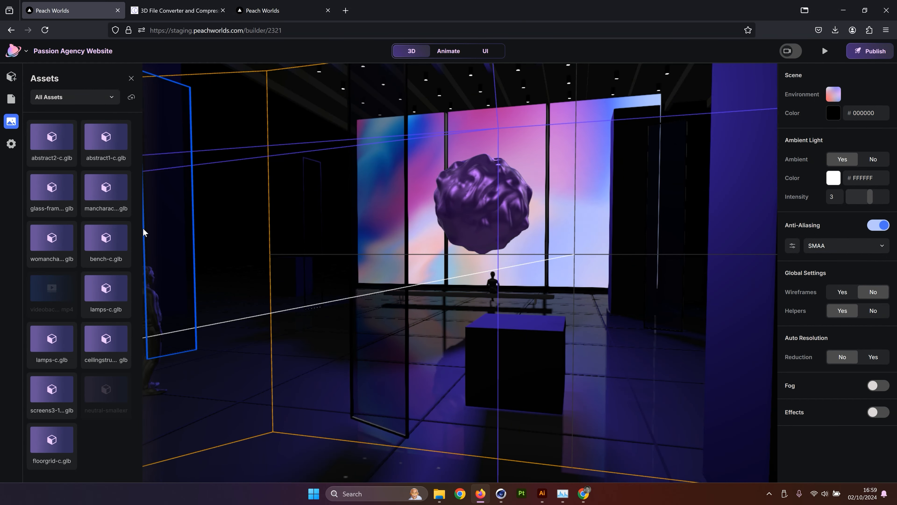
pyautogui.click(54, 146)
pyautogui.scroll(-2, 70, 437)
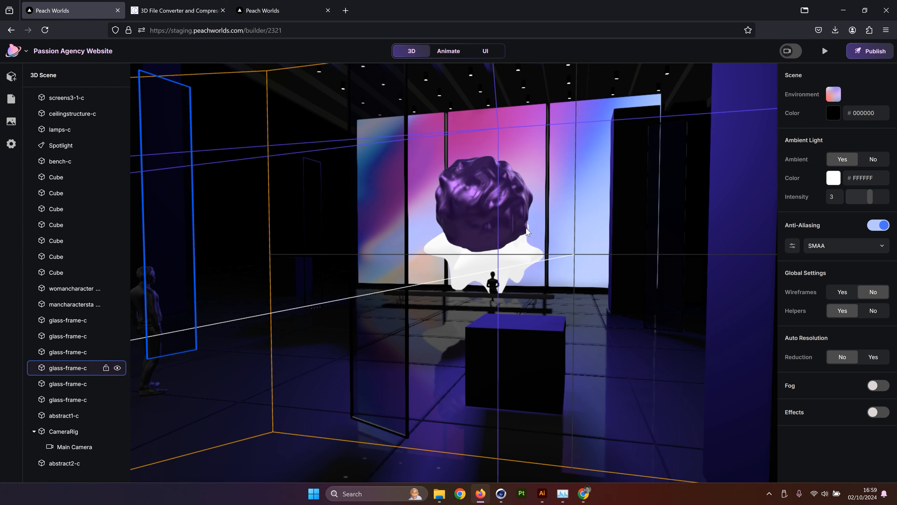
# Move the abstract2-c model to about Y 0.76 and Z 0.71 so it overlaps the purple abstract shape.
pyautogui.click(454, 274)
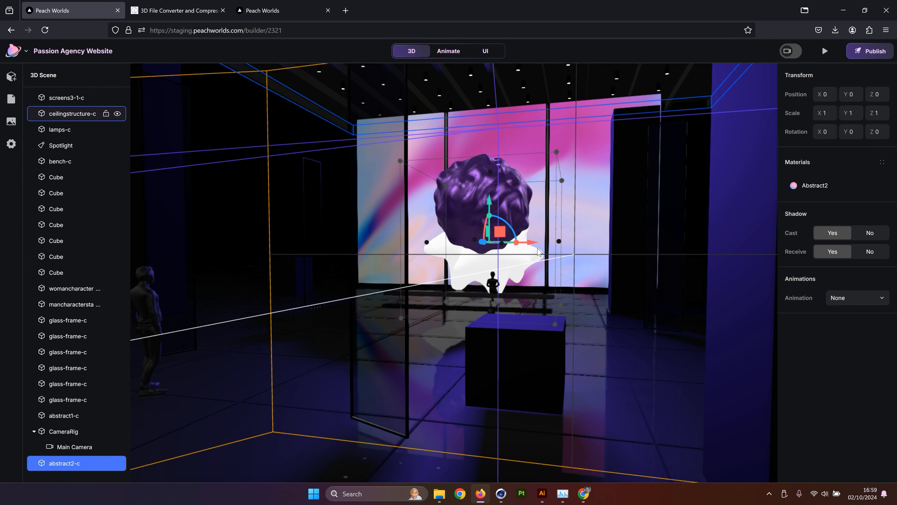
pyautogui.moveTo(499, 232); pyautogui.dragTo(504, 204)
pyautogui.moveTo(490, 169); pyautogui.dragTo(490, 161)
pyautogui.moveTo(601, 283); pyautogui.dragTo(441, 279)
pyautogui.moveTo(562, 157); pyautogui.dragTo(517, 160)
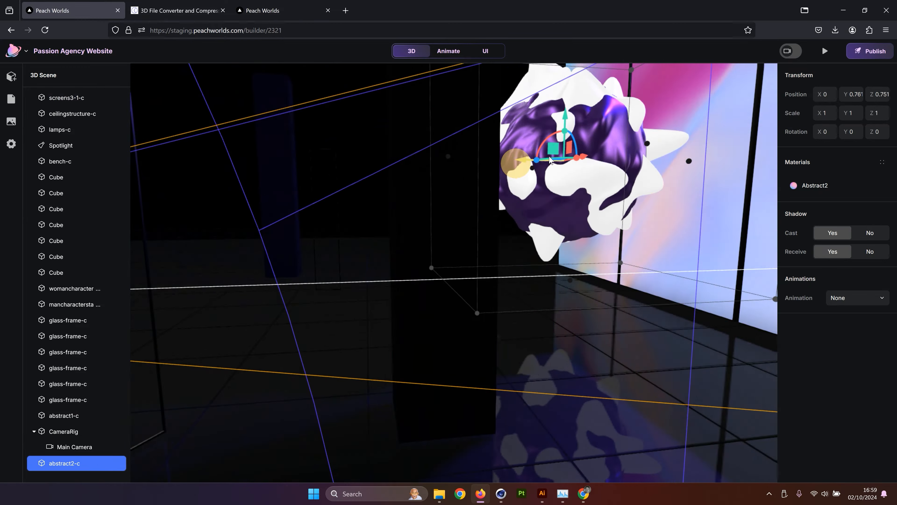
pyautogui.moveTo(407, 283); pyautogui.dragTo(583, 279)
# Hide the abstract1-c model and scale abstract2-c to 0.8.
pyautogui.click(92, 416)
pyautogui.click(118, 416)
pyautogui.click(64, 463)
pyautogui.click(827, 113)
pyautogui.write('0.8')
# Using abstract1-c's material as reference, give the Abstract2 material a magenta color, roughness 20 and full metalness.
pyautogui.click(64, 416)
pyautogui.click(814, 186)
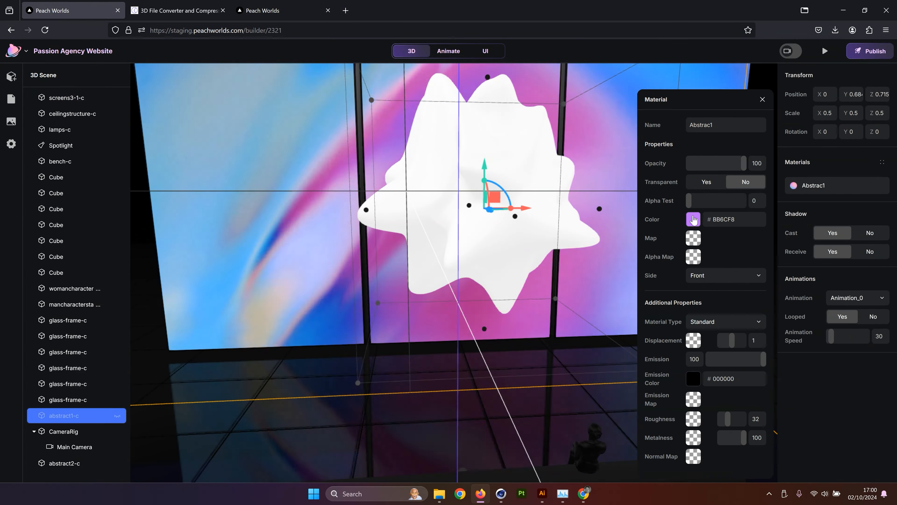
pyautogui.click(65, 463)
pyautogui.click(815, 185)
pyautogui.moveTo(600, 360); pyautogui.dragTo(609, 359)
pyautogui.moveTo(505, 249); pyautogui.dragTo(578, 240)
pyautogui.click(622, 222)
pyautogui.doubleClick(756, 419)
pyautogui.write('20')
pyautogui.moveTo(720, 438); pyautogui.dragTo(744, 437)
pyautogui.click(763, 99)
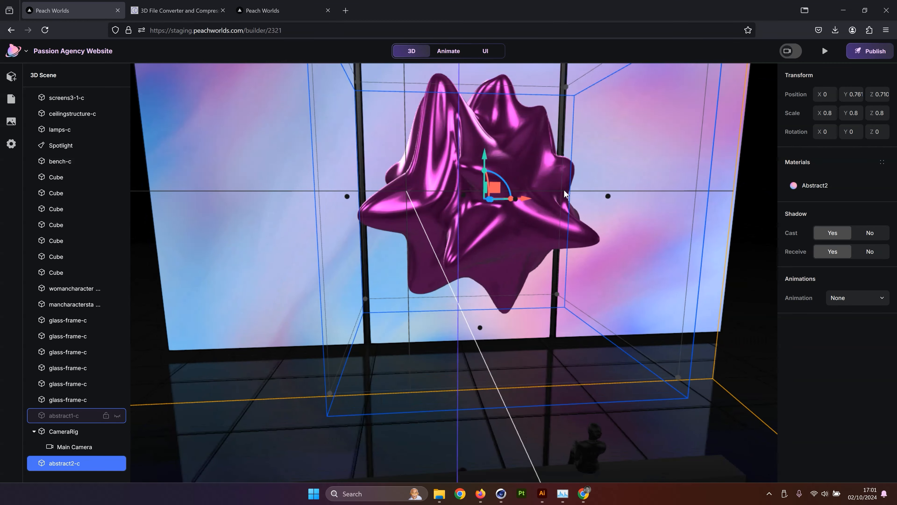
# Assign Animation_0 to the abstract2-c model and set its animation speed to 30.
pyautogui.scroll(-5, 603, 193)
pyautogui.keyDown('shift'); pyautogui.click(591, 150); pyautogui.keyUp('shift')
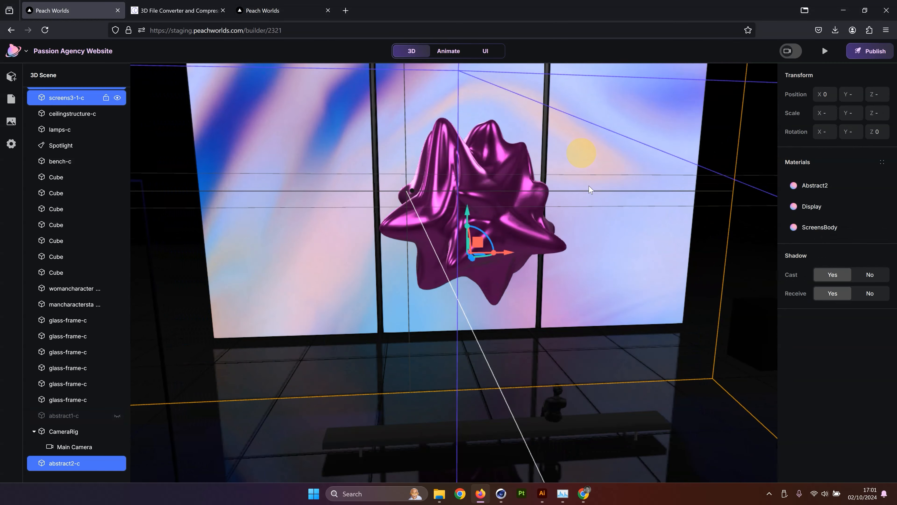
pyautogui.keyDown('shift'); pyautogui.click(603, 192); pyautogui.keyUp('shift')
pyautogui.click(502, 174)
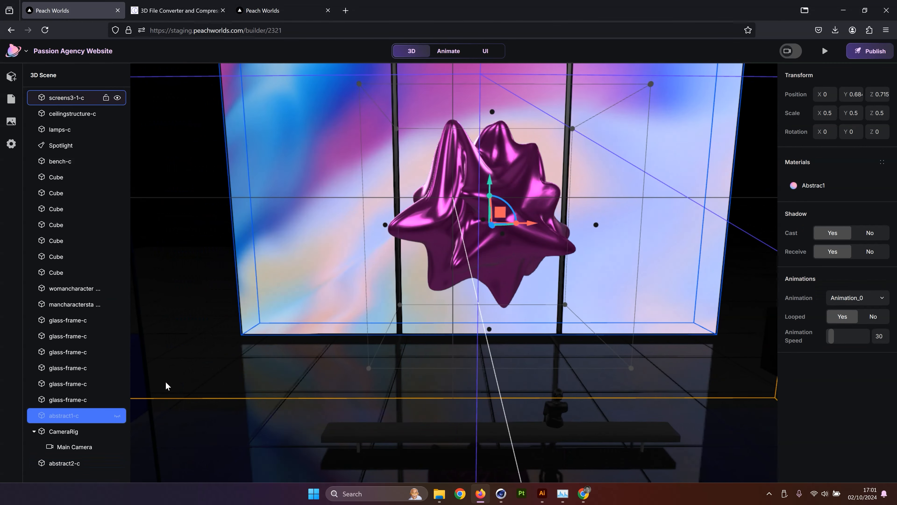
pyautogui.click(56, 463)
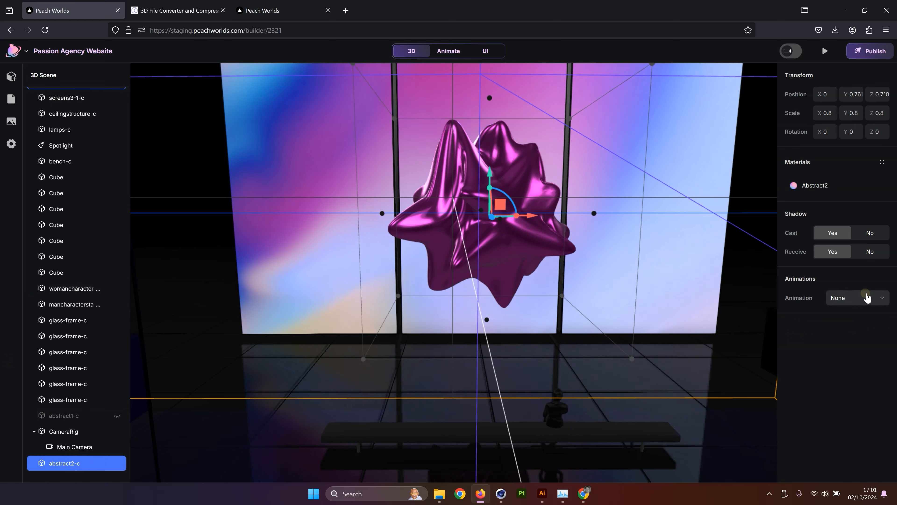
pyautogui.click(867, 298)
pyautogui.click(847, 319)
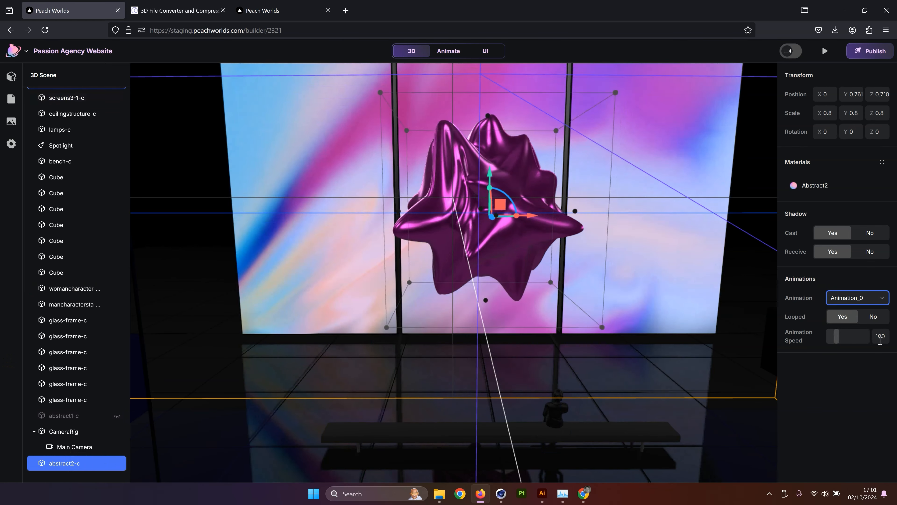
pyautogui.click(880, 336)
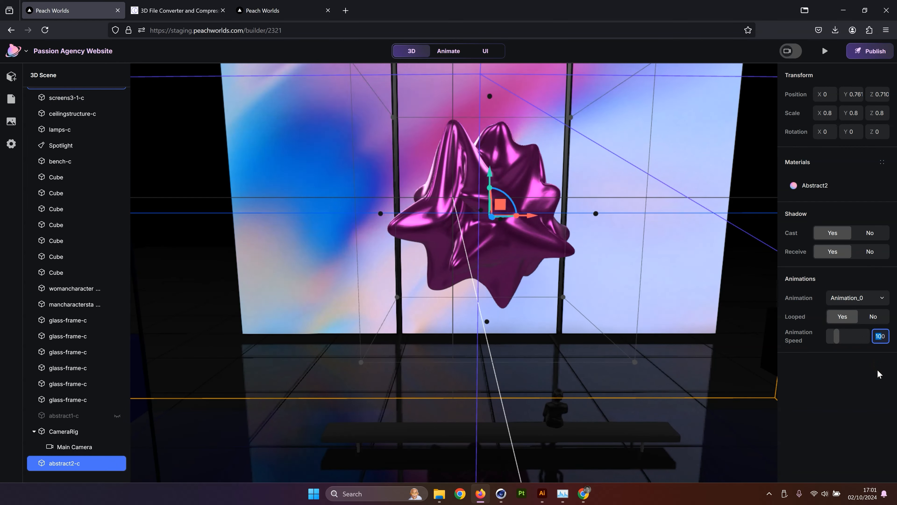
pyautogui.write('30')
pyautogui.press('Return')
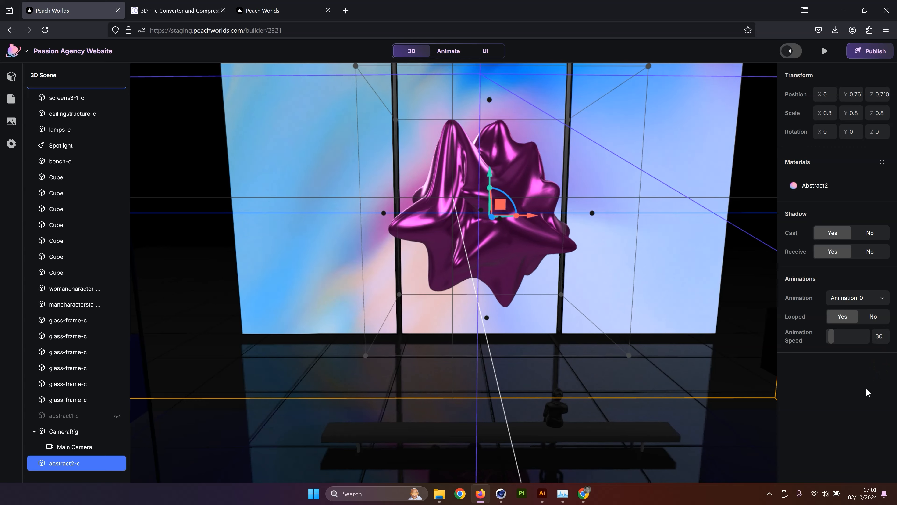
# Open the animation timeline and rename the Main Camera under CameraRig as PerspectiveCamera.
pyautogui.moveTo(700, 233); pyautogui.dragTo(663, 151)
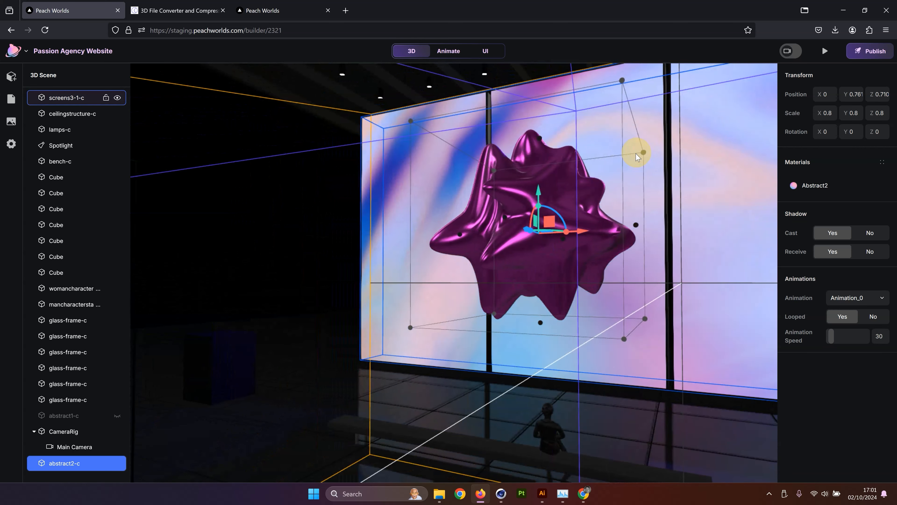
pyautogui.moveTo(662, 188); pyautogui.dragTo(525, 261)
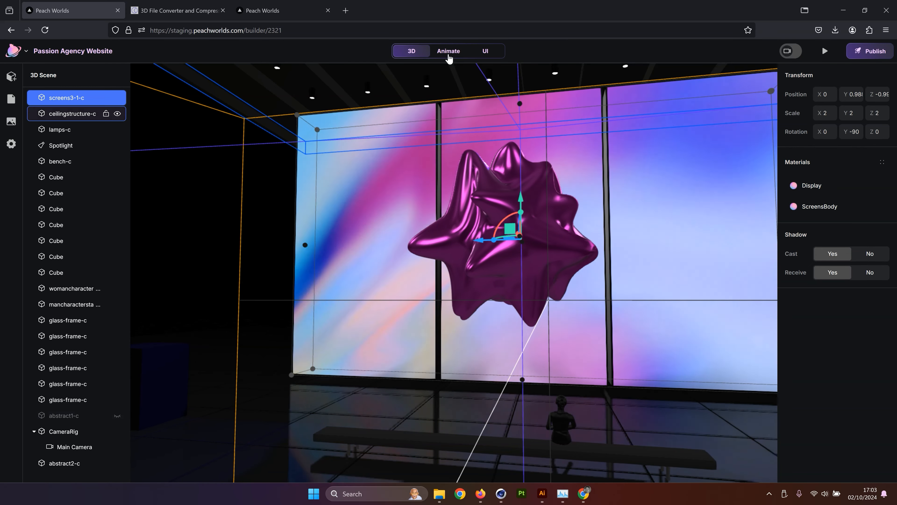
pyautogui.click(446, 53)
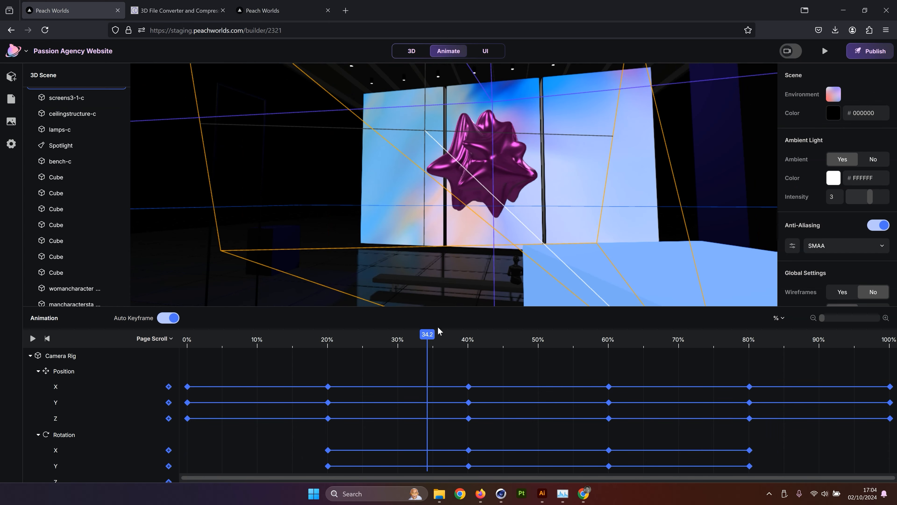
pyautogui.click(528, 118)
pyautogui.scroll(-3, 611, 234)
pyautogui.scroll(4, 627, 218)
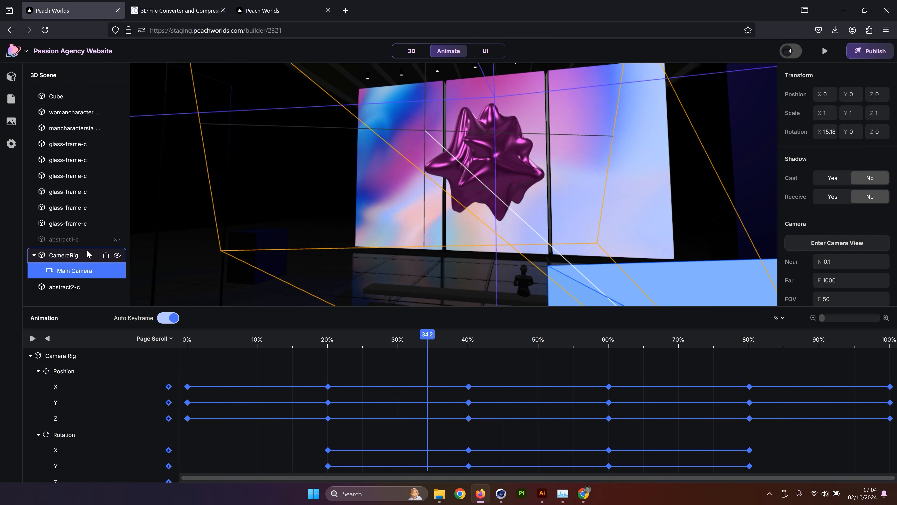
pyautogui.click(68, 260)
pyautogui.click(69, 273)
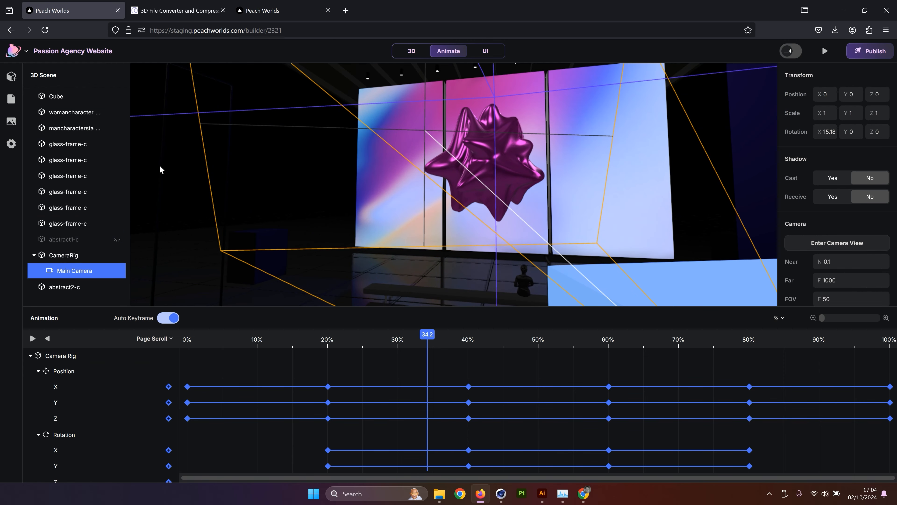
pyautogui.doubleClick(82, 275)
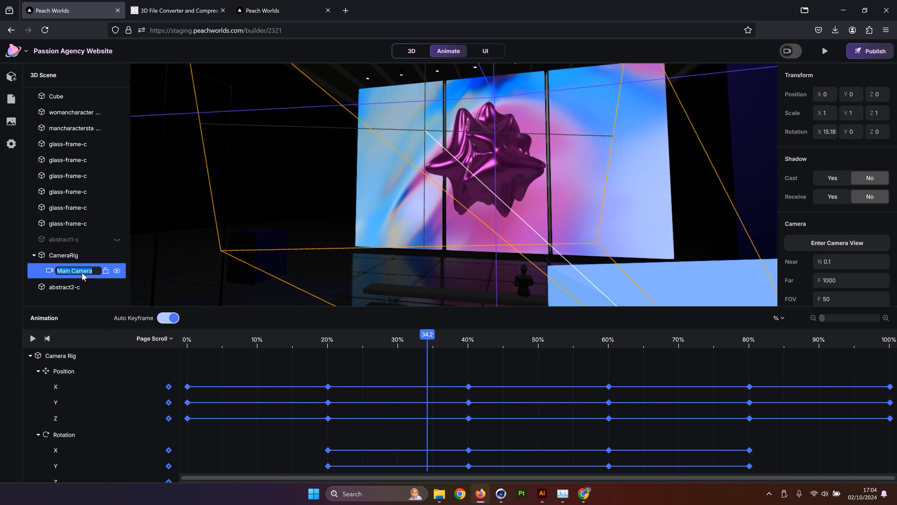
pyautogui.write('Perspe')
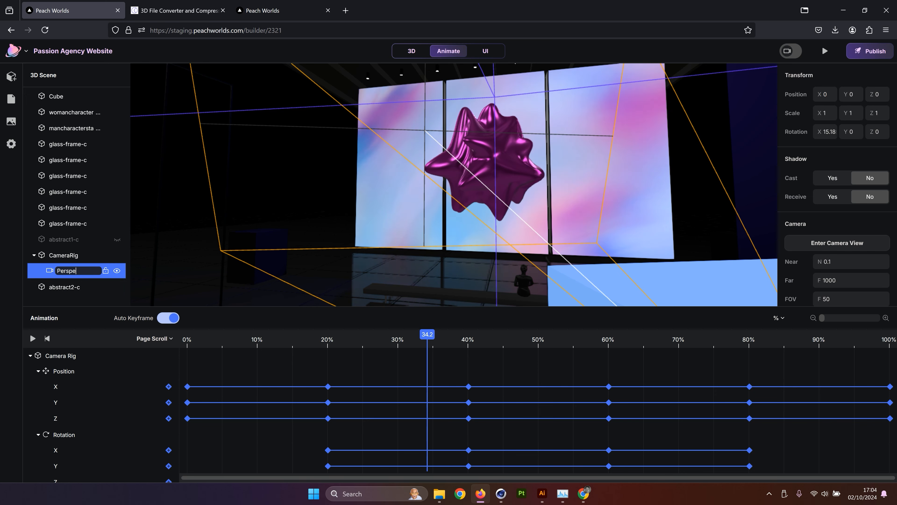
pyautogui.write('ctiveCamera')
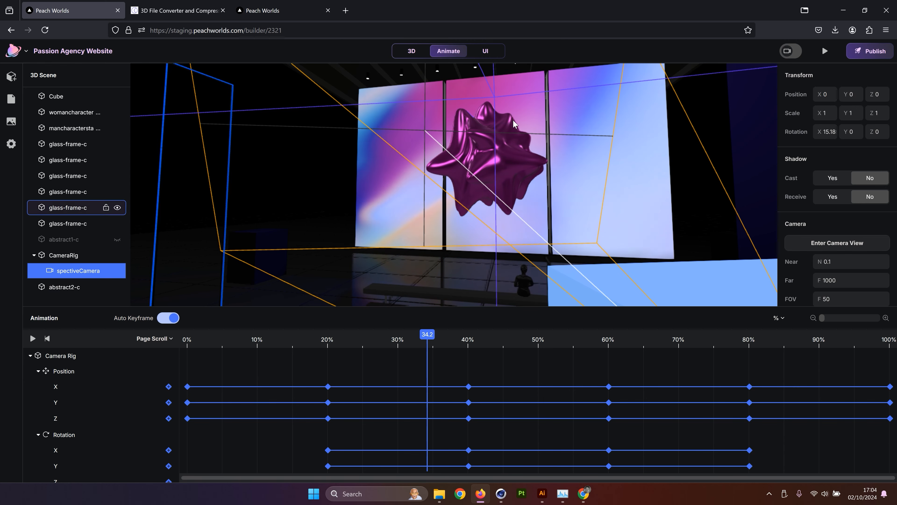
# Enter the PerspectiveCamera view and place the playhead at about 20% of the page scroll.
pyautogui.click(823, 248)
pyautogui.moveTo(276, 367); pyautogui.dragTo(328, 343)
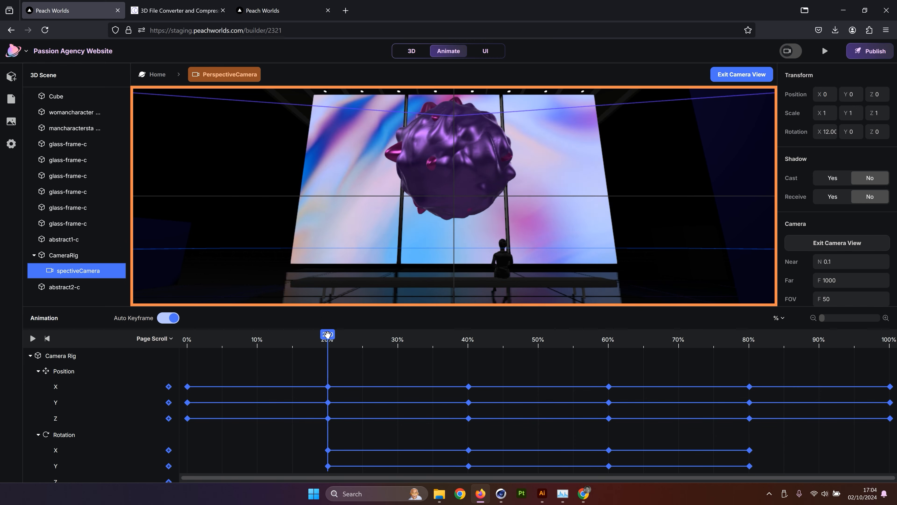
pyautogui.moveTo(328, 335)
pyautogui.mouseDown()
pyautogui.moveTo(469, 338)
pyautogui.moveTo(325, 344)
pyautogui.moveTo(330, 334)
pyautogui.mouseUp()
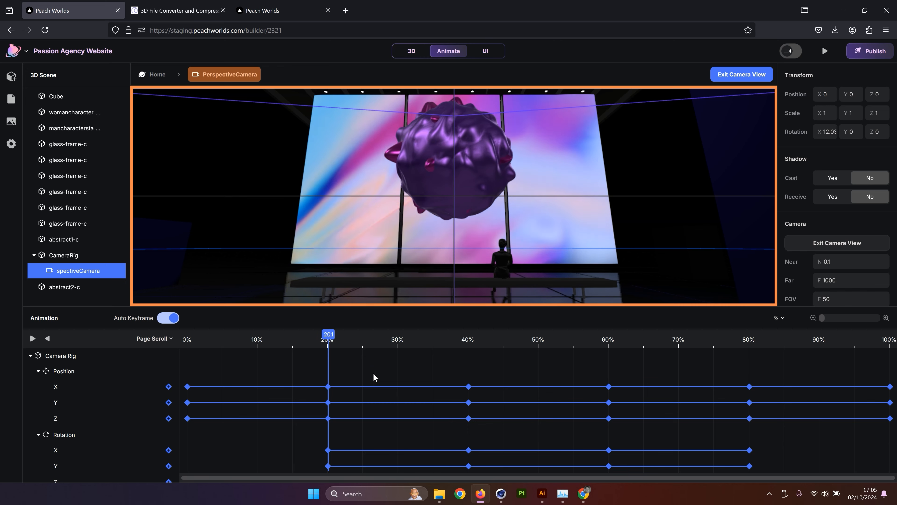
# Hide abstract2-c and keyframe abstract1-c's scale from 0.5 at about 20% to 0 at 35% of the page scroll.
pyautogui.click(64, 239)
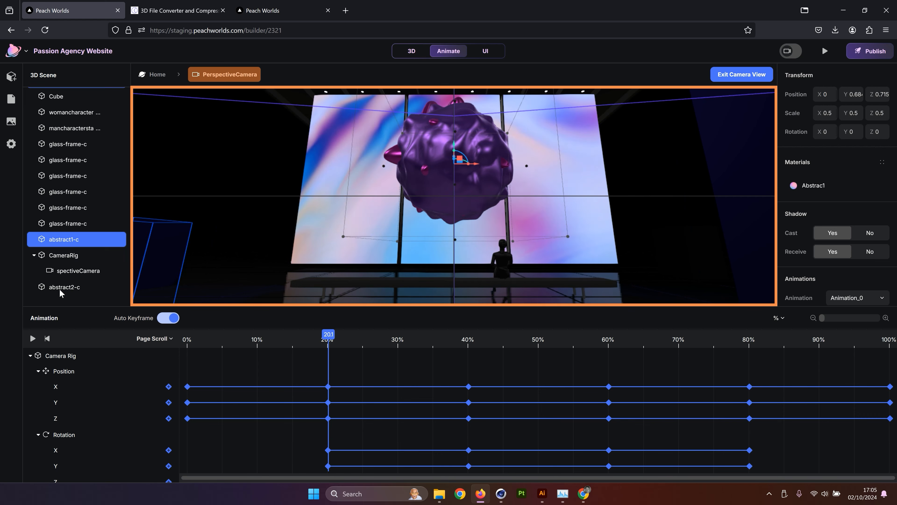
pyautogui.click(117, 287)
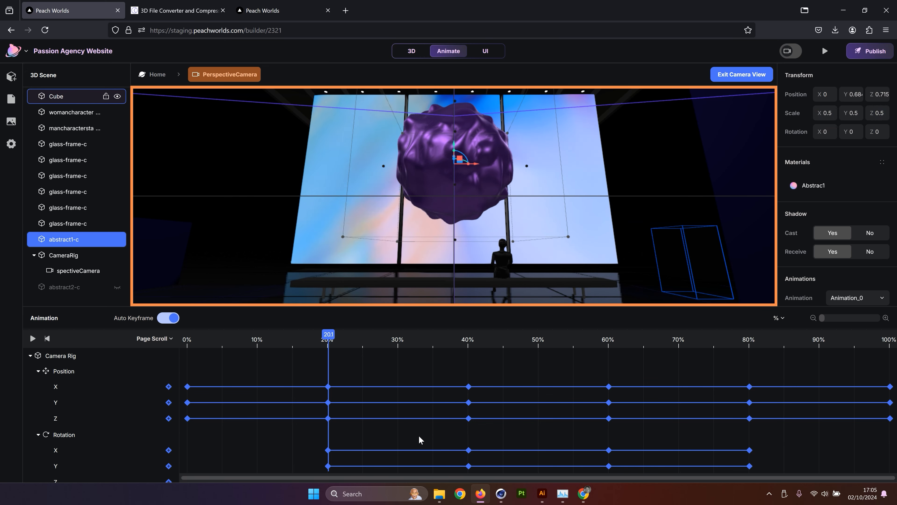
pyautogui.scroll(-5, 401, 445)
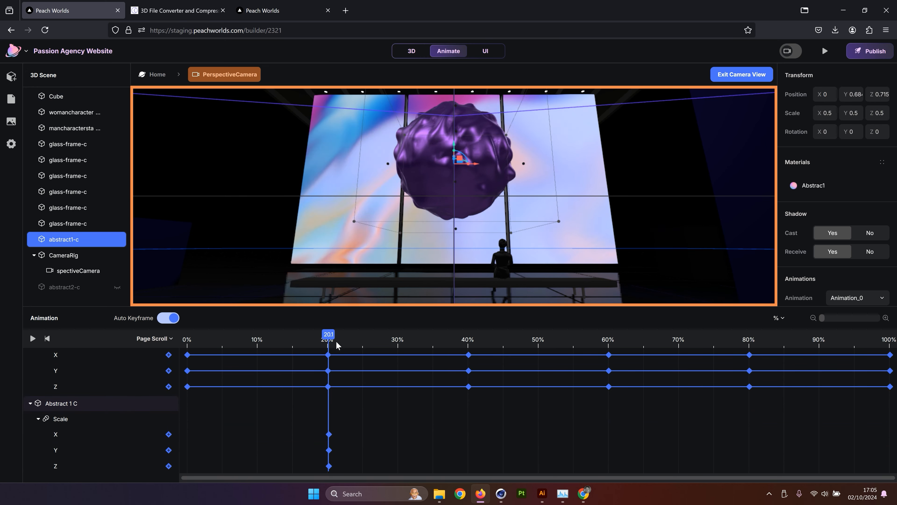
pyautogui.moveTo(330, 334); pyautogui.dragTo(436, 336)
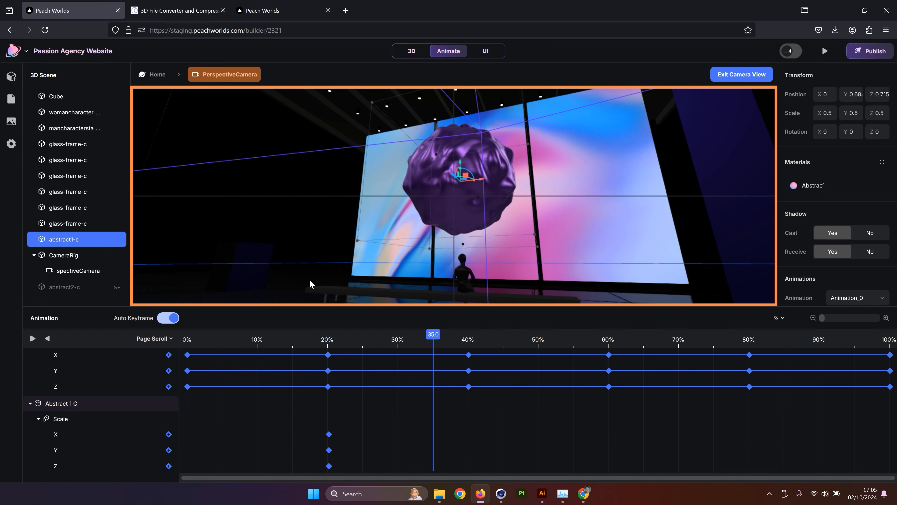
pyautogui.doubleClick(828, 113)
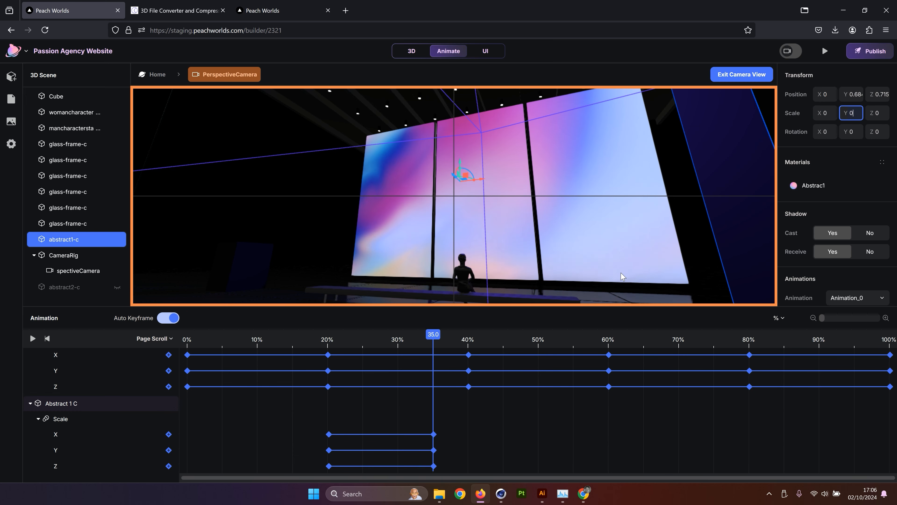
# Unhide abstract2-c and add scale keyframes of 0.8 on all axes at 40% of the page scroll.
pyautogui.moveTo(437, 333); pyautogui.dragTo(468, 336)
pyautogui.click(71, 287)
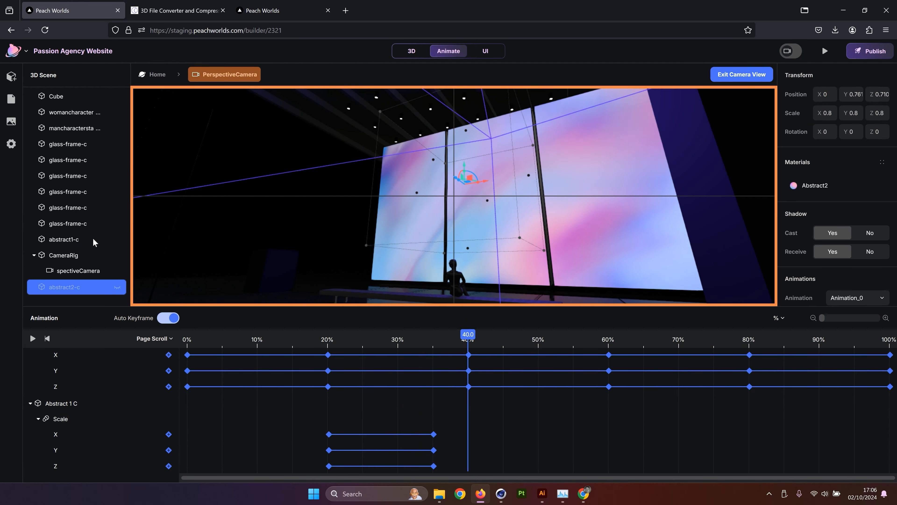
pyautogui.click(117, 287)
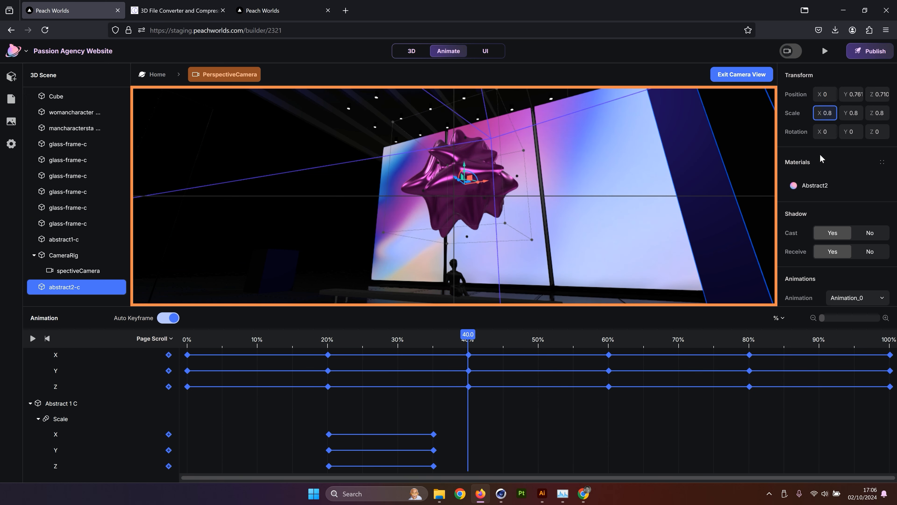
pyautogui.press('Return')
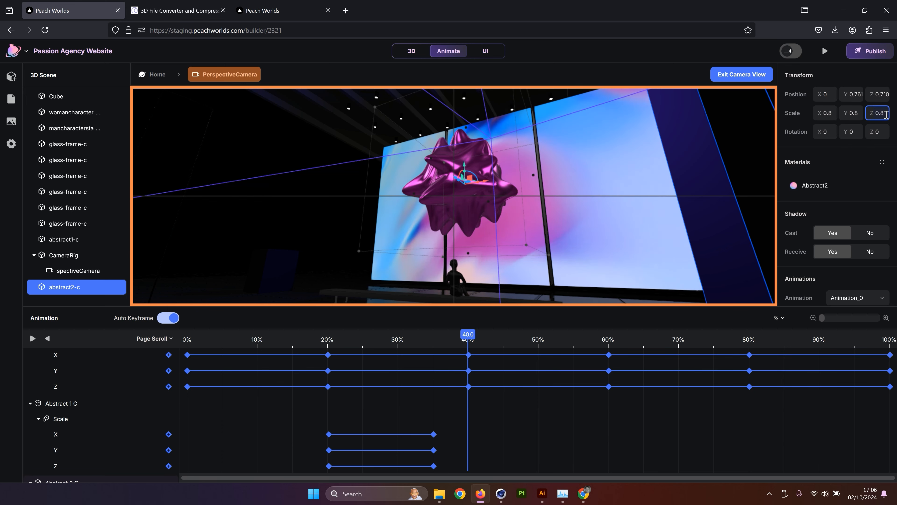
pyautogui.press('Return')
pyautogui.scroll(-2, 473, 441)
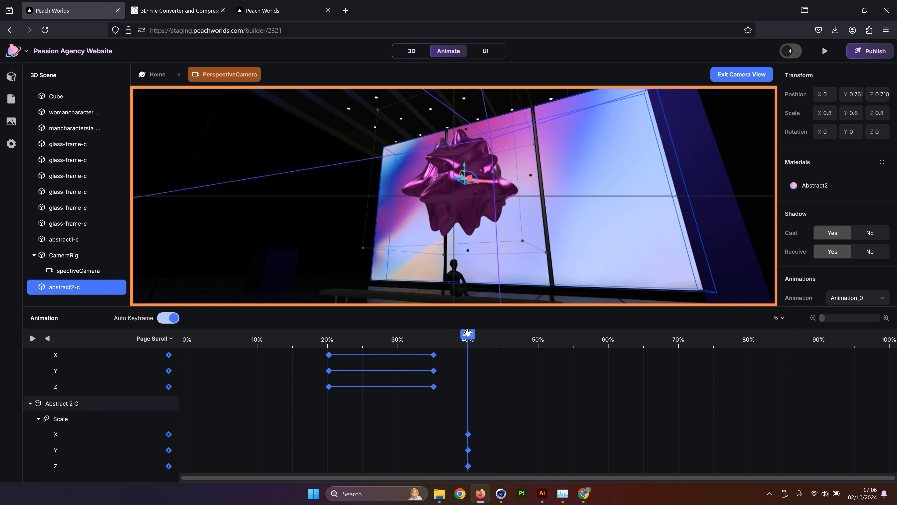
# Add scale keyframes of 0 on all axes for abstract2-c at about 25% of the page scroll.
pyautogui.moveTo(467, 332); pyautogui.dragTo(364, 349)
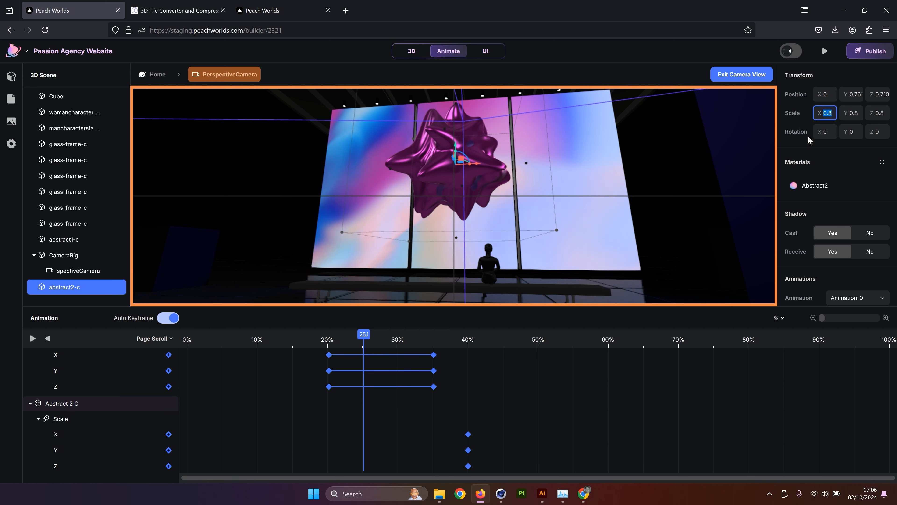
pyautogui.write('0')
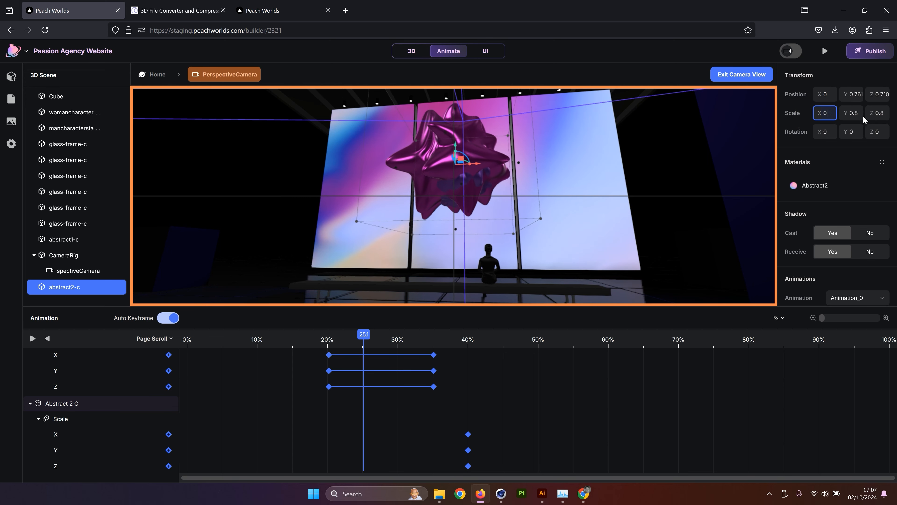
pyautogui.moveTo(861, 114)
pyautogui.mouseDown()
pyautogui.moveTo(838, 113)
pyautogui.moveTo(867, 113)
pyautogui.mouseUp()
pyautogui.write('0.71')
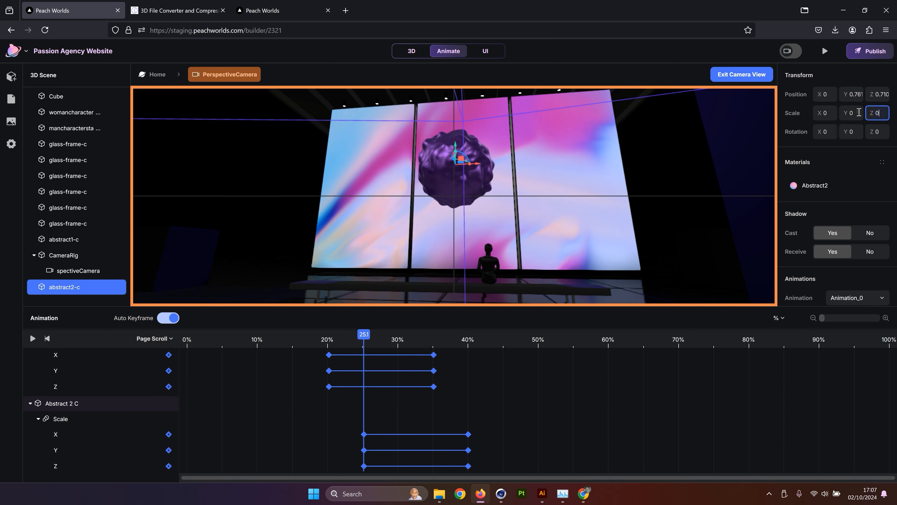
pyautogui.write('0')
# Scrub the timeline and run the site preview to check the scale transition between the two abstract shapes.
pyautogui.click(388, 334)
pyautogui.moveTo(388, 334); pyautogui.dragTo(464, 345)
pyautogui.moveTo(408, 350); pyautogui.dragTo(380, 357)
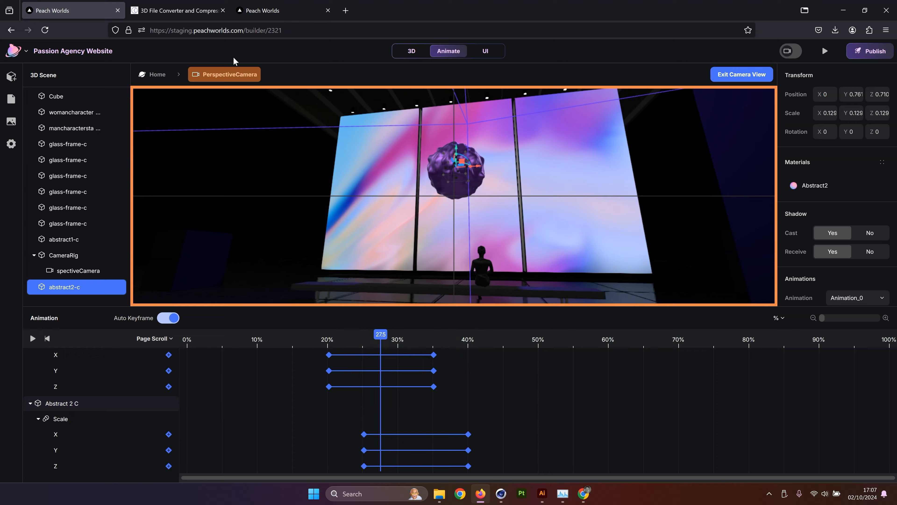
pyautogui.click(824, 51)
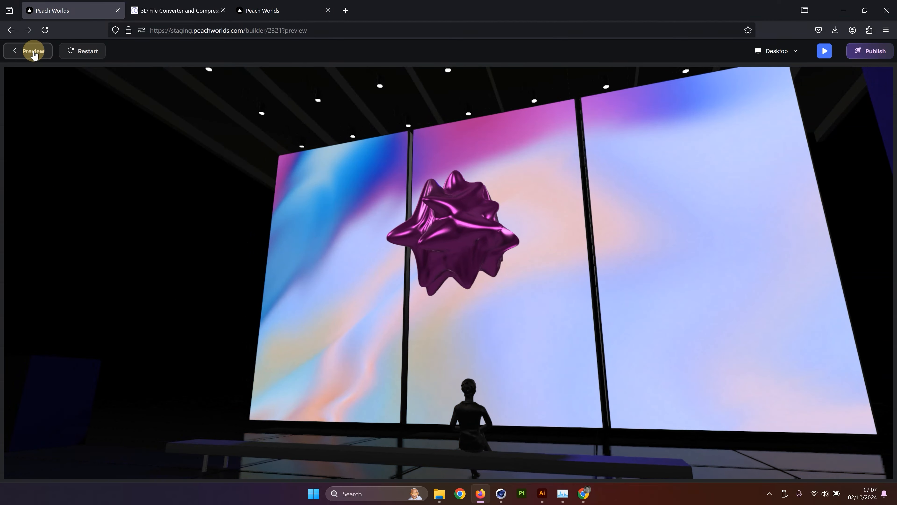
pyautogui.click(35, 53)
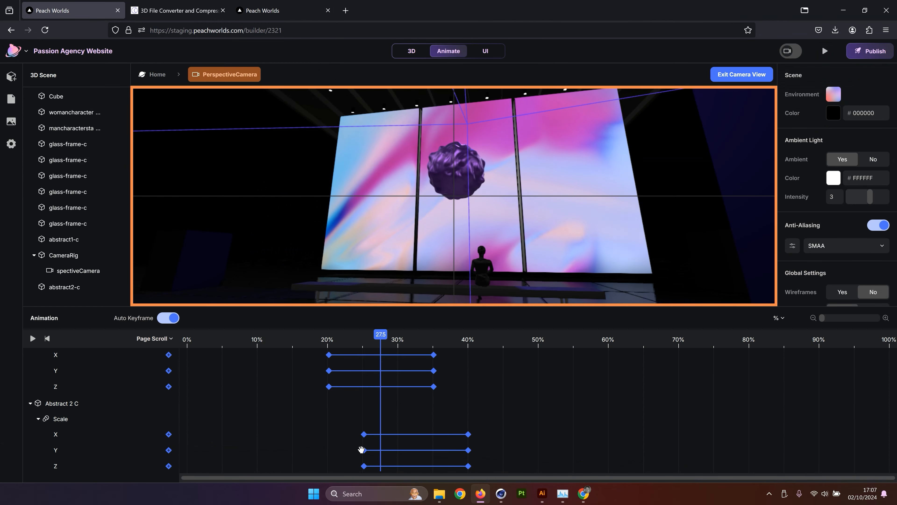
# Shift abstract1-c's ending and abstract2-c's starting scale keyframes to about 30%, and scrub through the change.
pyautogui.moveTo(386, 439)
pyautogui.mouseDown()
pyautogui.moveTo(397, 440)
pyautogui.moveTo(397, 466)
pyautogui.mouseUp()
pyautogui.moveTo(413, 359)
pyautogui.mouseDown()
pyautogui.moveTo(405, 361)
pyautogui.moveTo(432, 372)
pyautogui.moveTo(405, 376)
pyautogui.mouseUp()
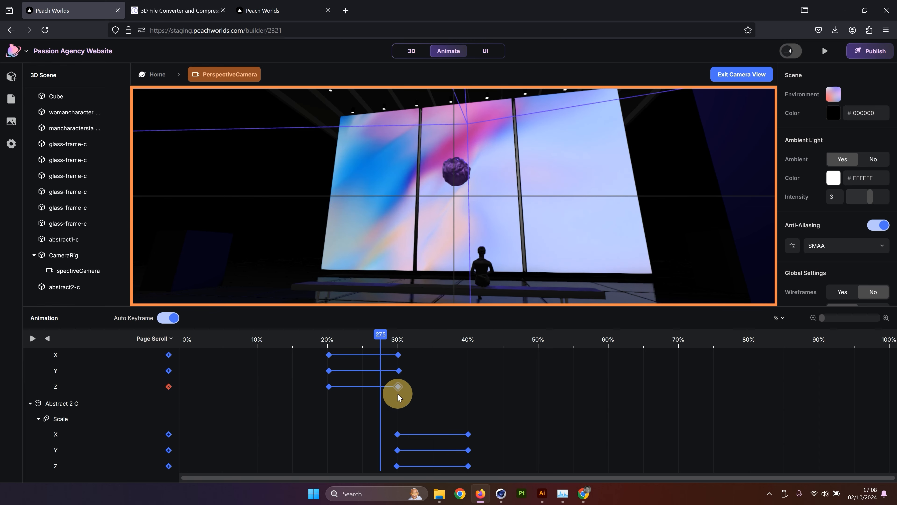
pyautogui.moveTo(382, 334); pyautogui.dragTo(561, 339)
# Go through the page scroll timeline to examine the scale animations of the abstract shapes in the scene.
pyautogui.scroll(3, 565, 389)
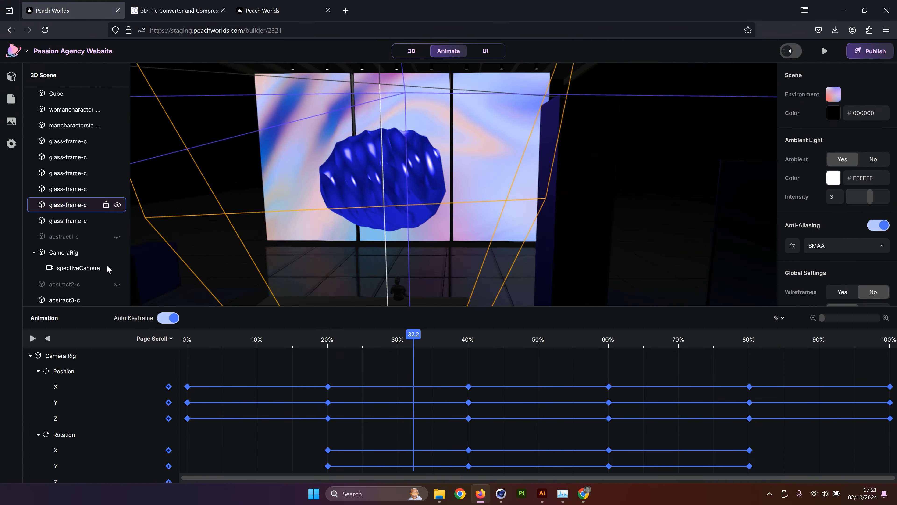
pyautogui.click(468, 348)
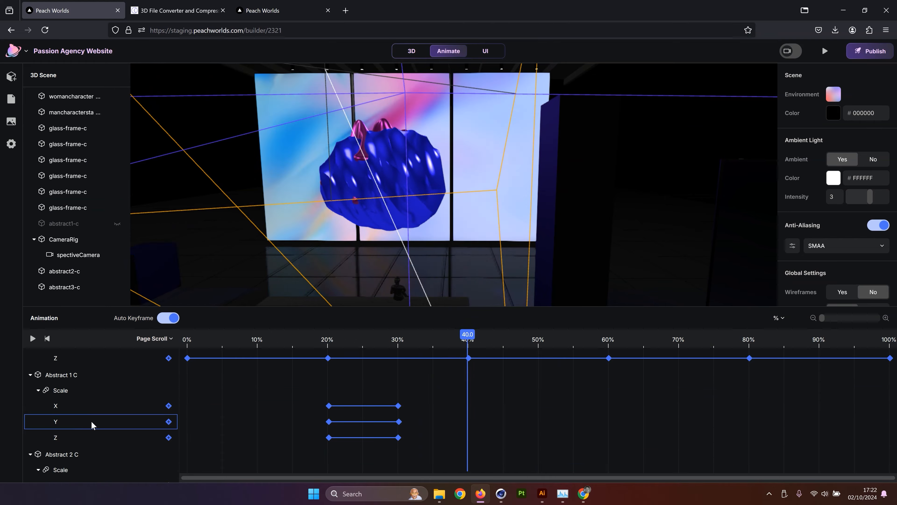
pyautogui.click(851, 113)
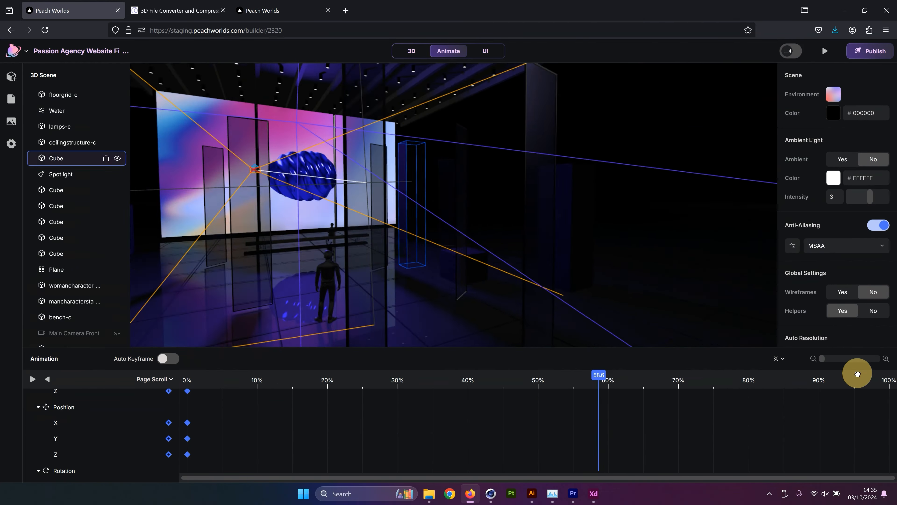
pyautogui.click(857, 374)
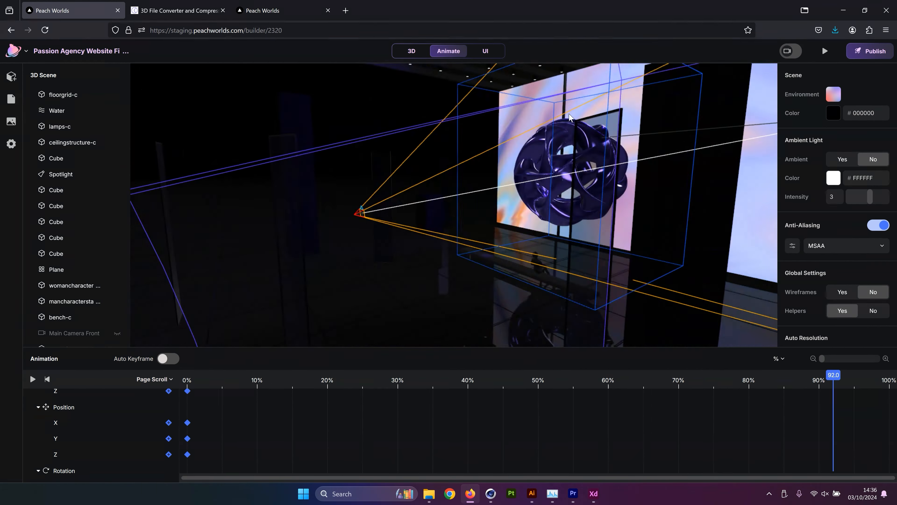
pyautogui.click(655, 407)
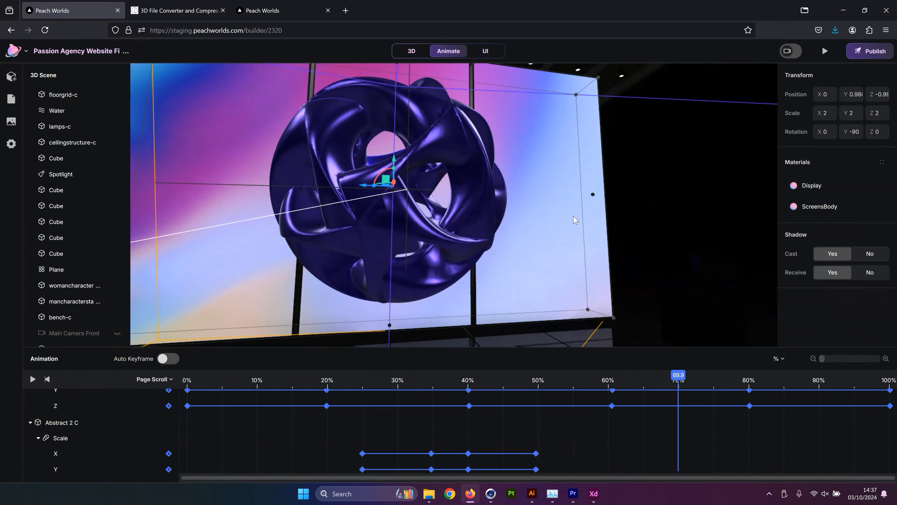
pyautogui.write('3')
pyautogui.click(858, 112)
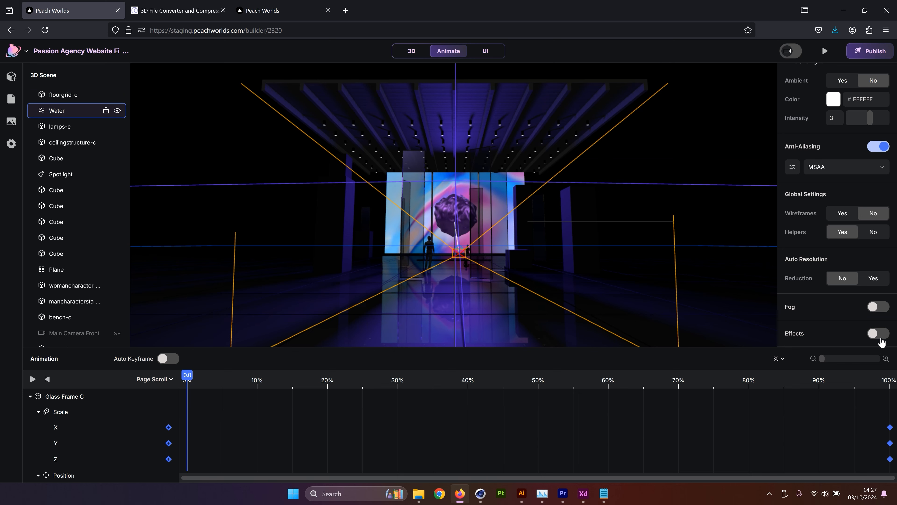
# Enable the scene effects, turn on Bloom and set its intensity to 0.3.
pyautogui.scroll(-3, 861, 282)
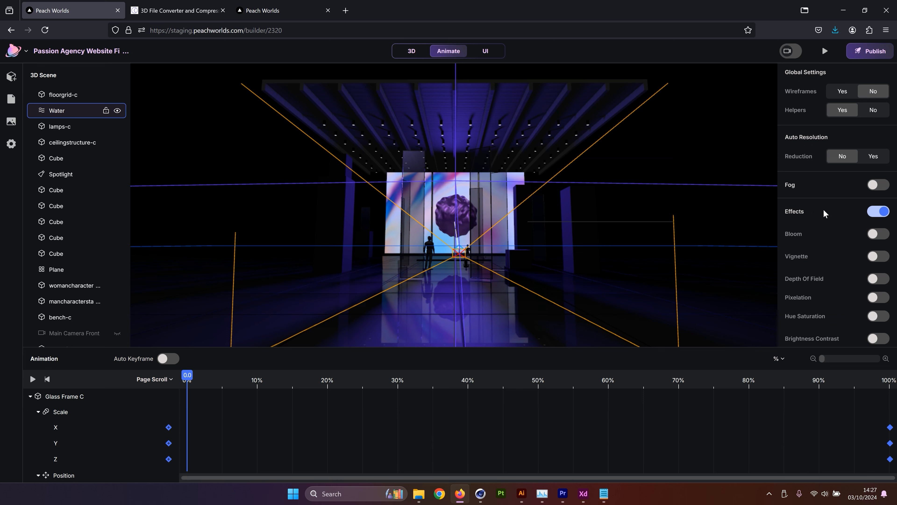
pyautogui.scroll(-2, 824, 208)
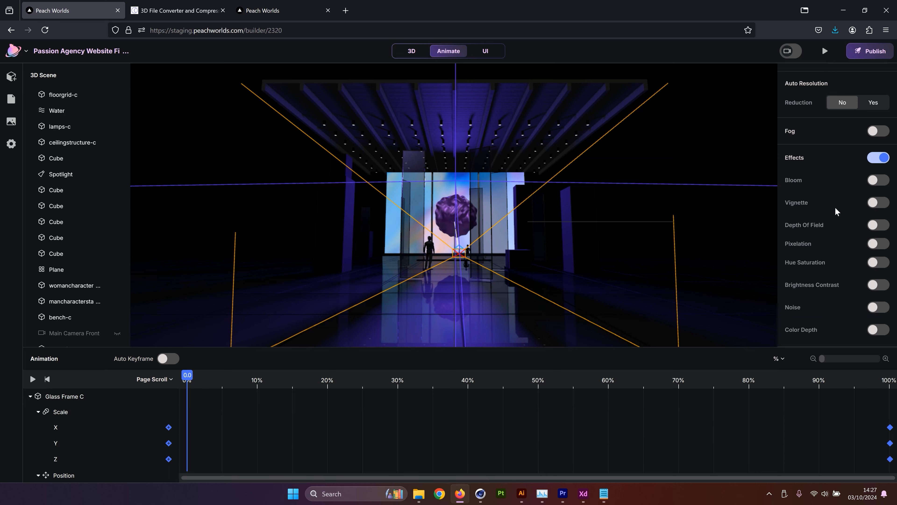
pyautogui.click(878, 180)
pyautogui.click(792, 201)
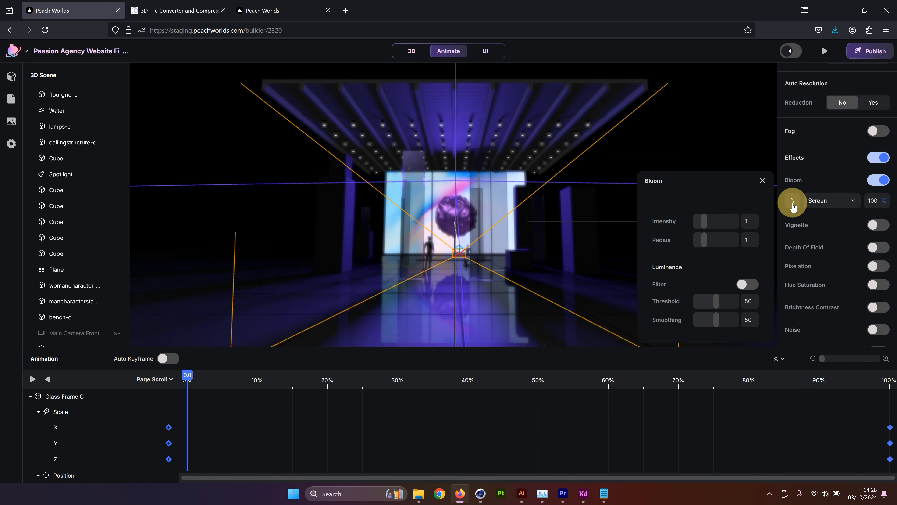
pyautogui.click(743, 223)
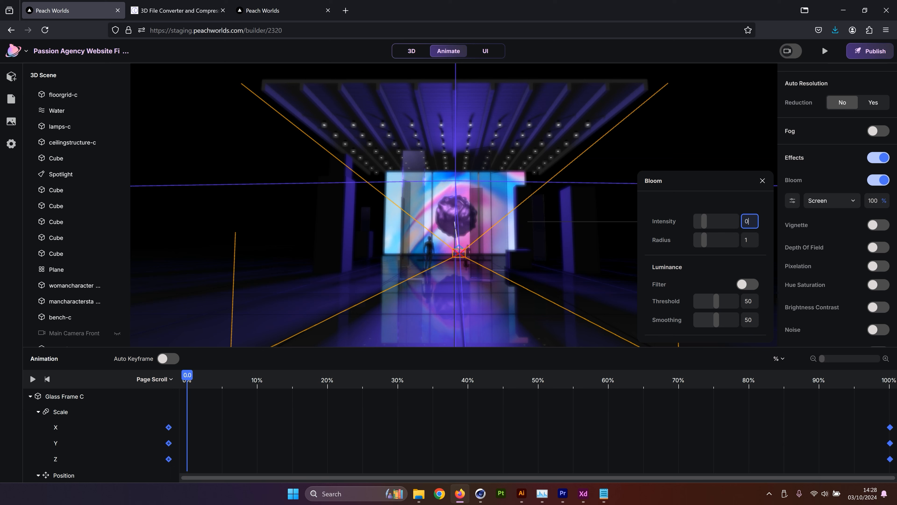
pyautogui.press('Return')
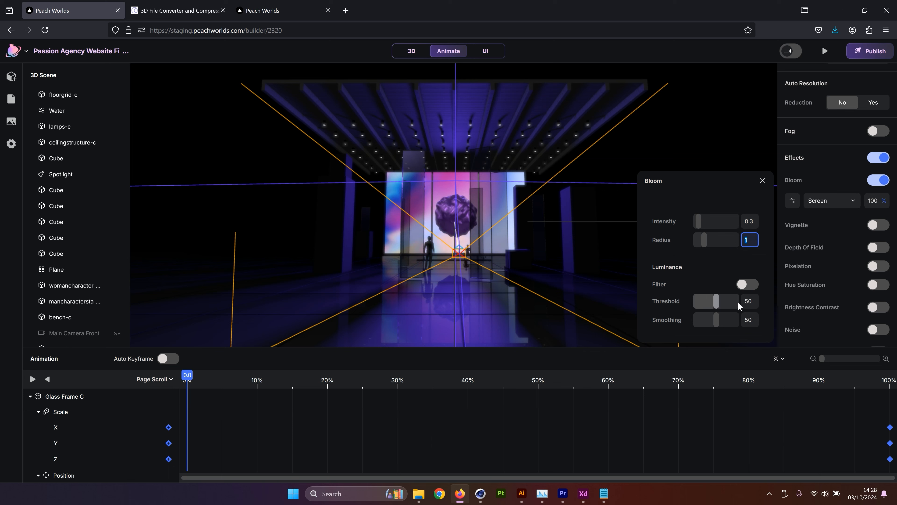
pyautogui.click(713, 262)
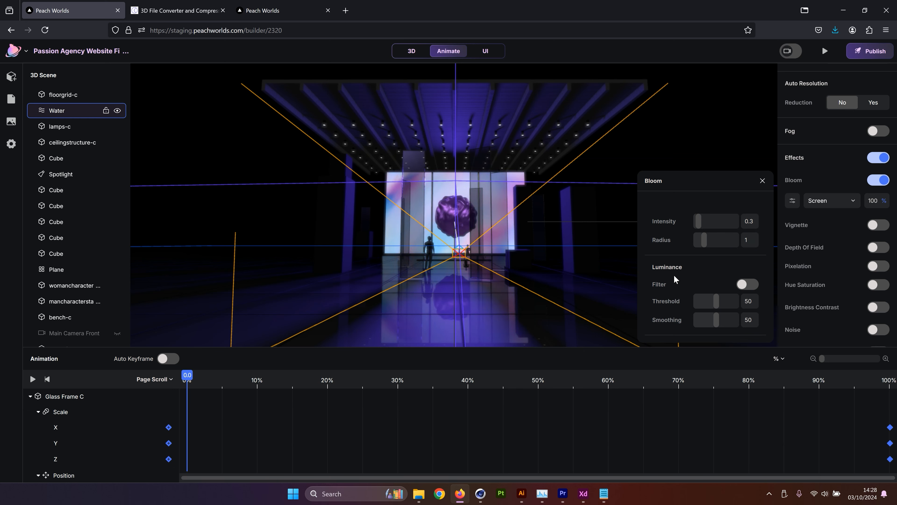
# Turn on Bloom's luminance filter and set its threshold to 90.
pyautogui.click(748, 285)
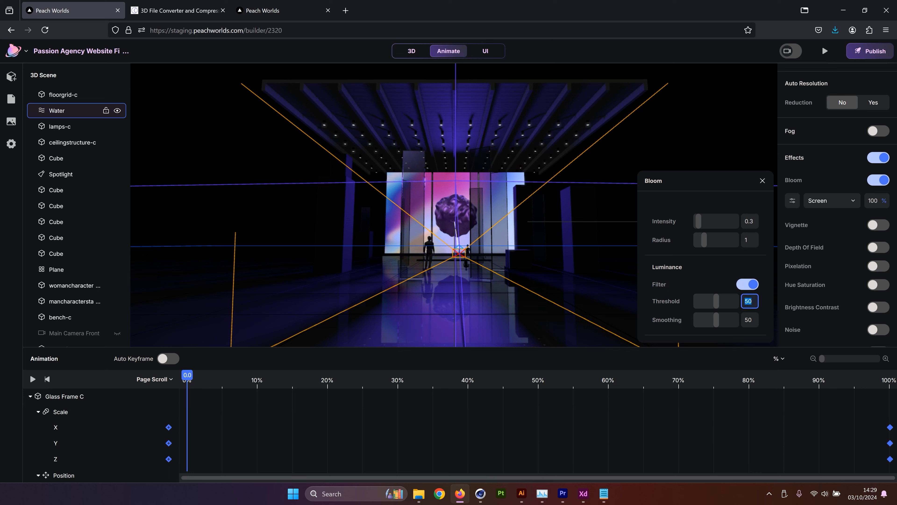
pyautogui.write('90')
pyautogui.press('Return')
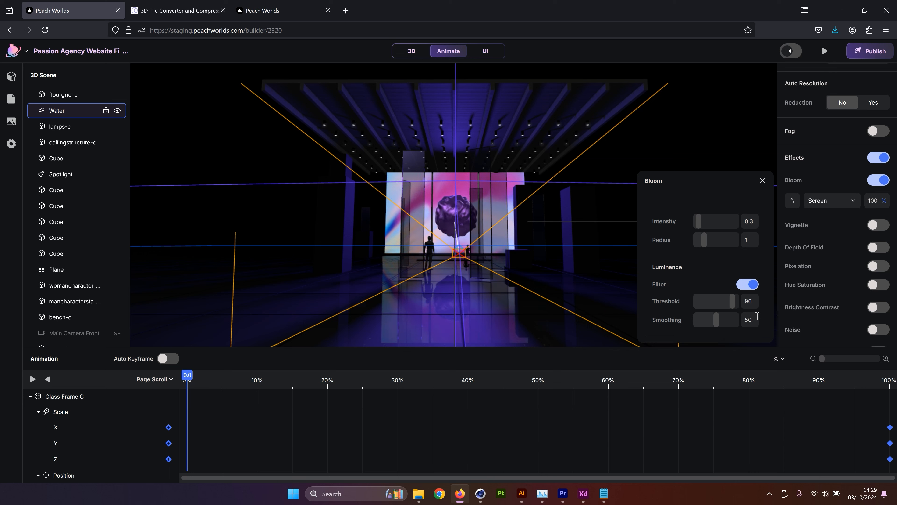